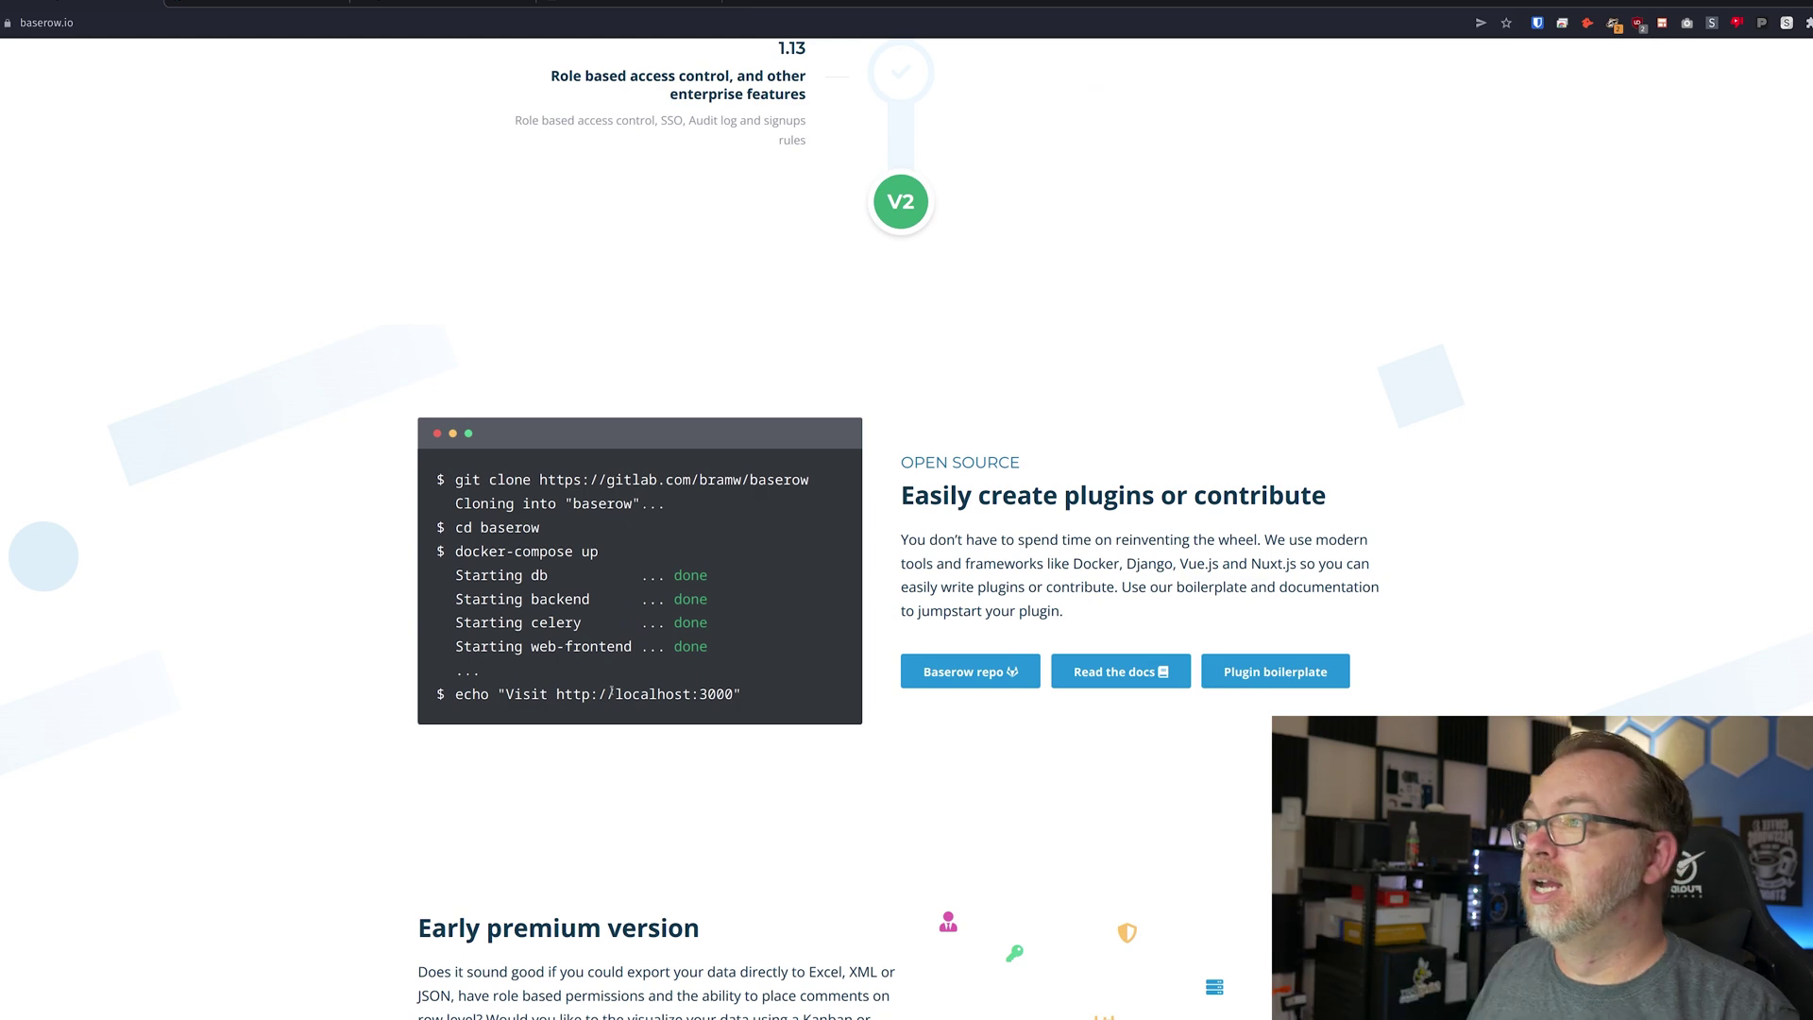
- Look over the Baserow homepage and open its Install with Docker documentation
{"action": "scroll", "coordinate": [646, 765], "scroll_direction": "down", "scroll_amount": 7}
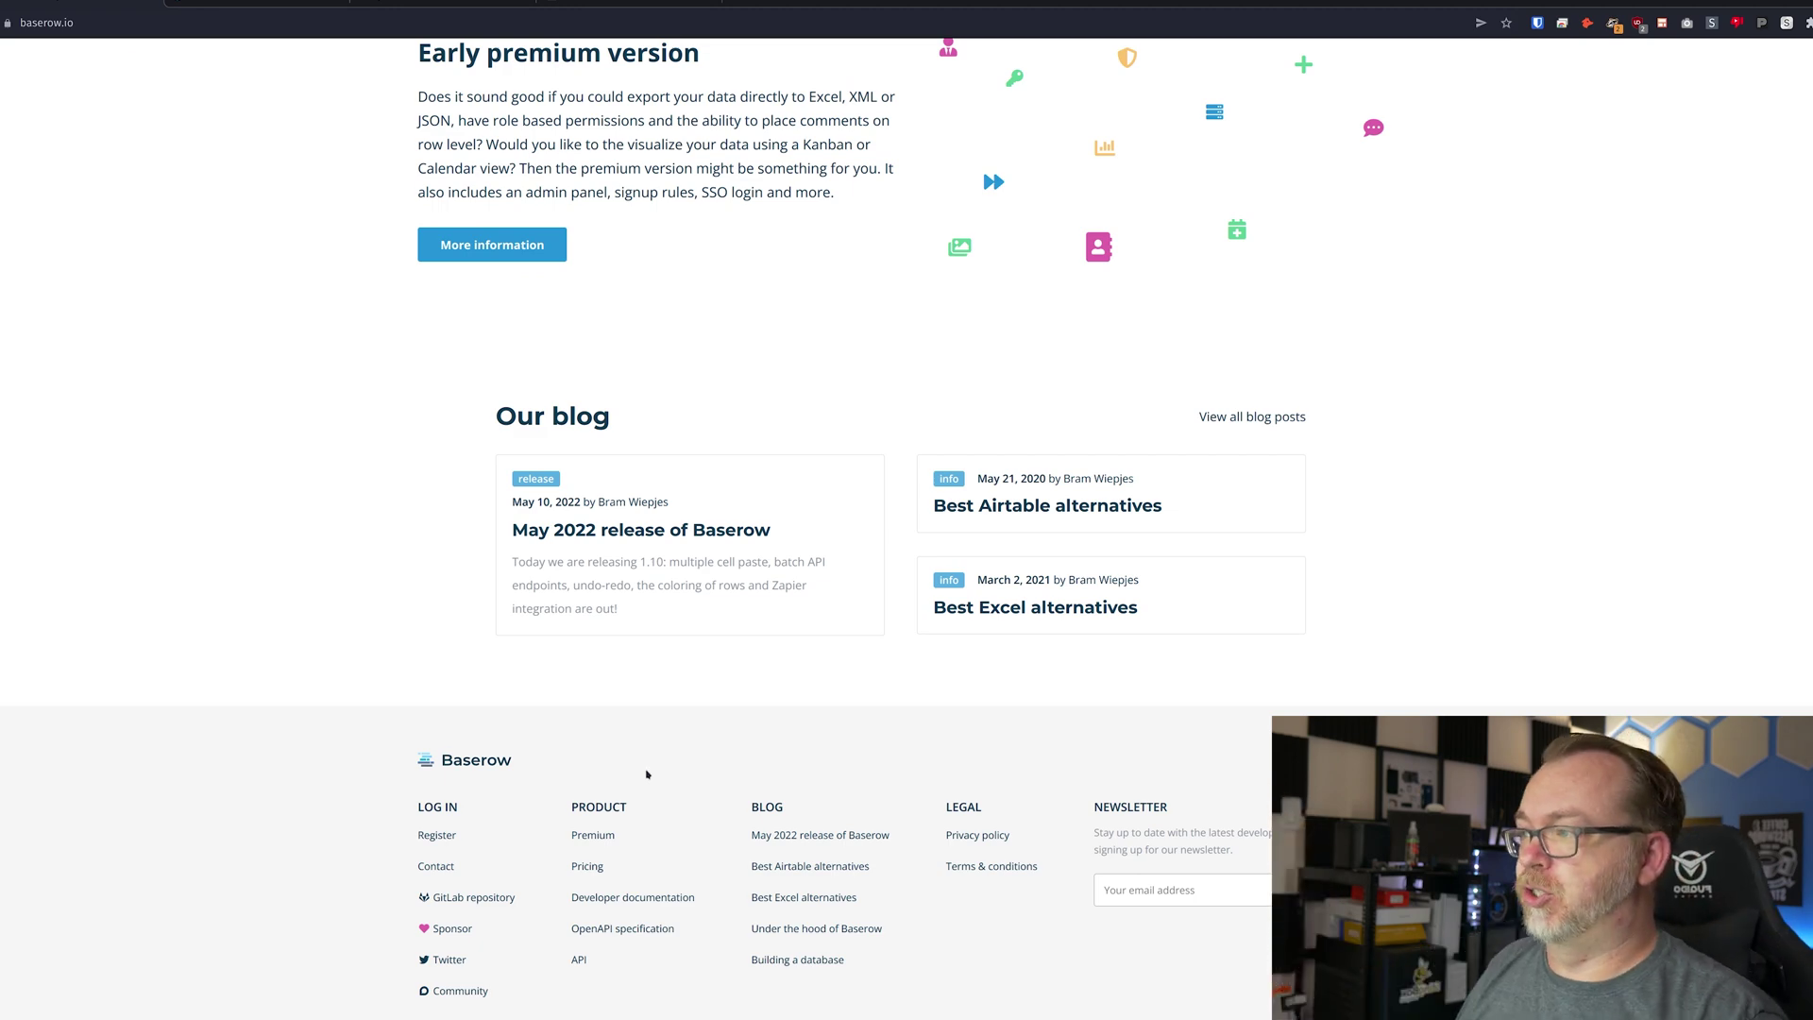
{"action": "scroll", "coordinate": [646, 774], "scroll_direction": "up", "scroll_amount": 18}
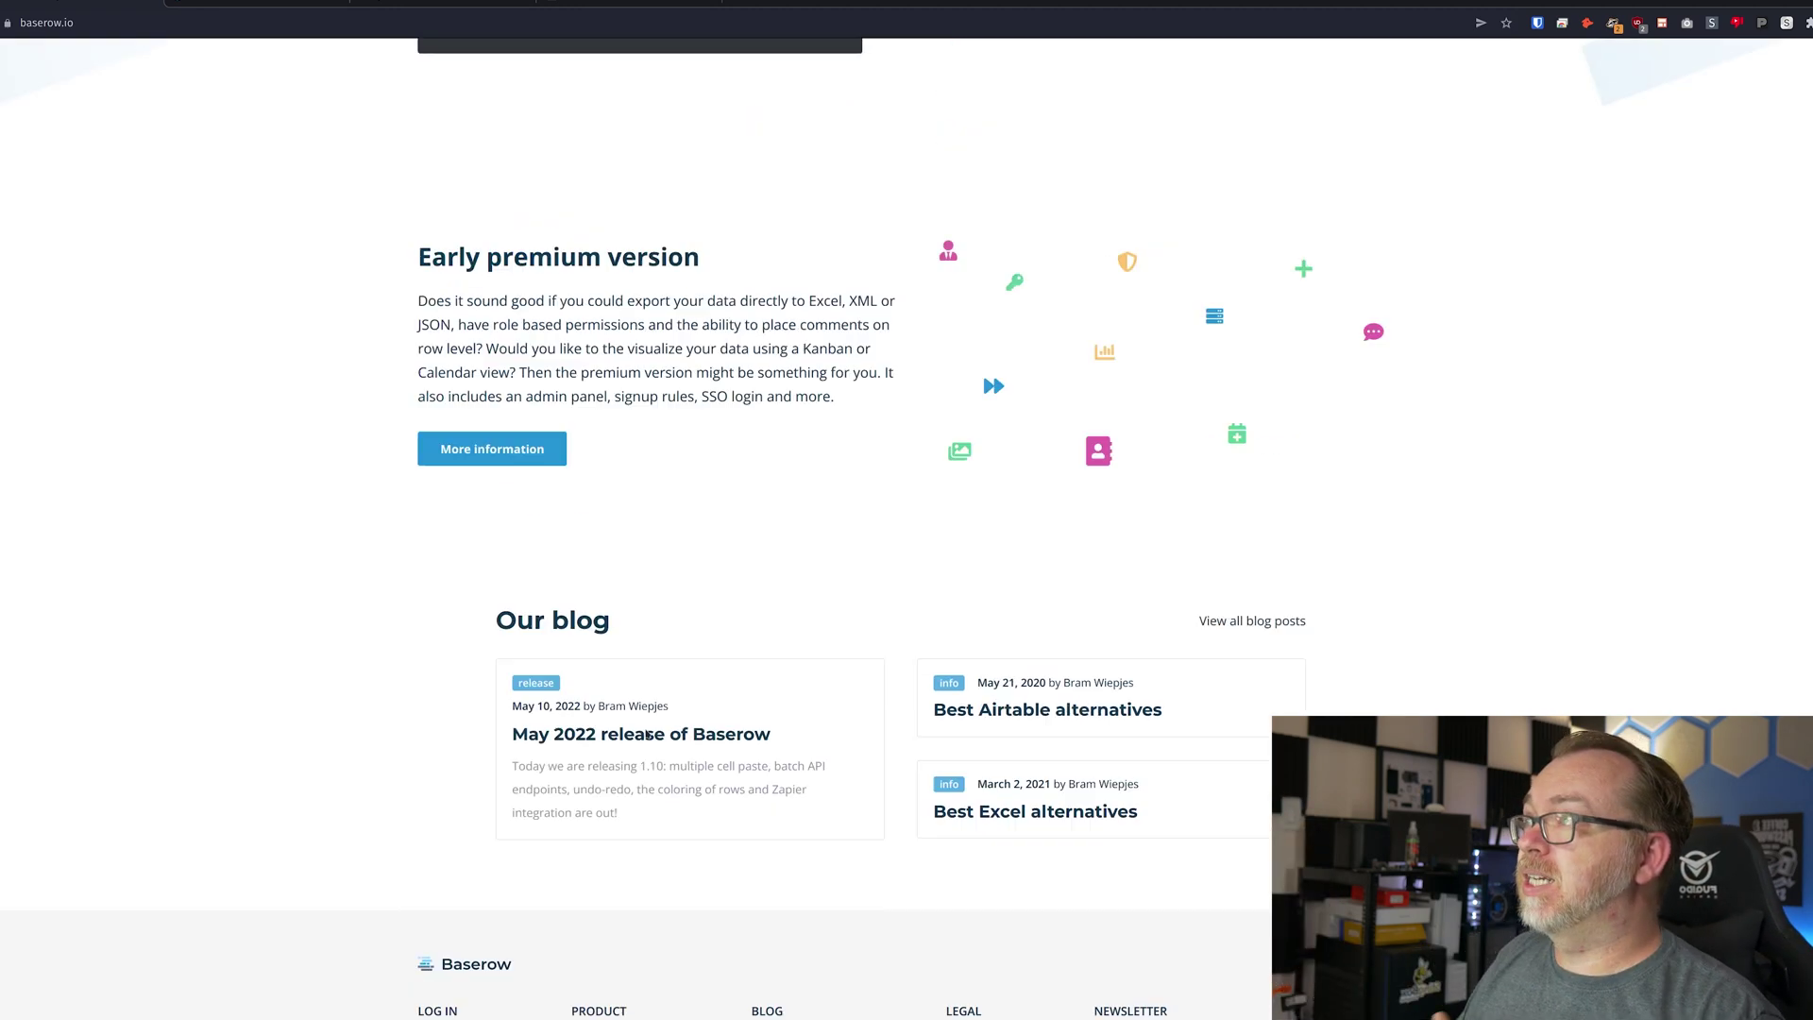
{"action": "scroll", "coordinate": [525, 382], "scroll_direction": "up", "scroll_amount": 10}
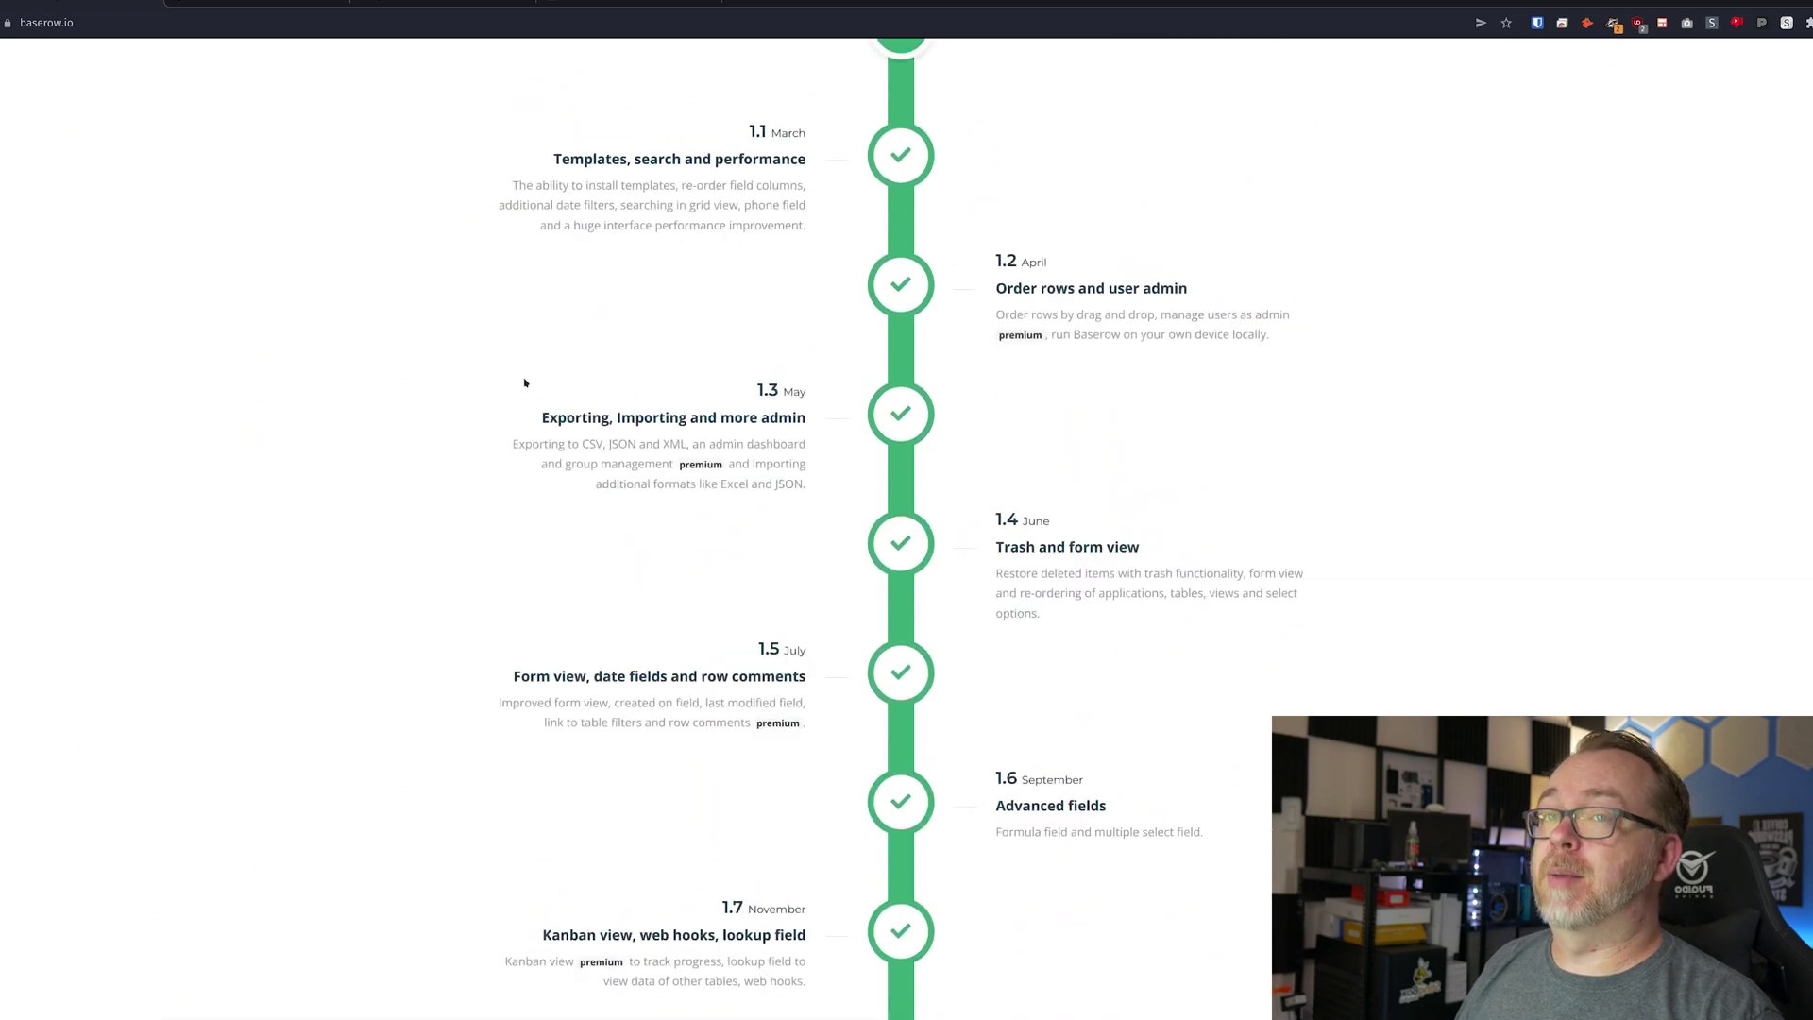
{"action": "scroll", "coordinate": [525, 381], "scroll_direction": "up", "scroll_amount": 15}
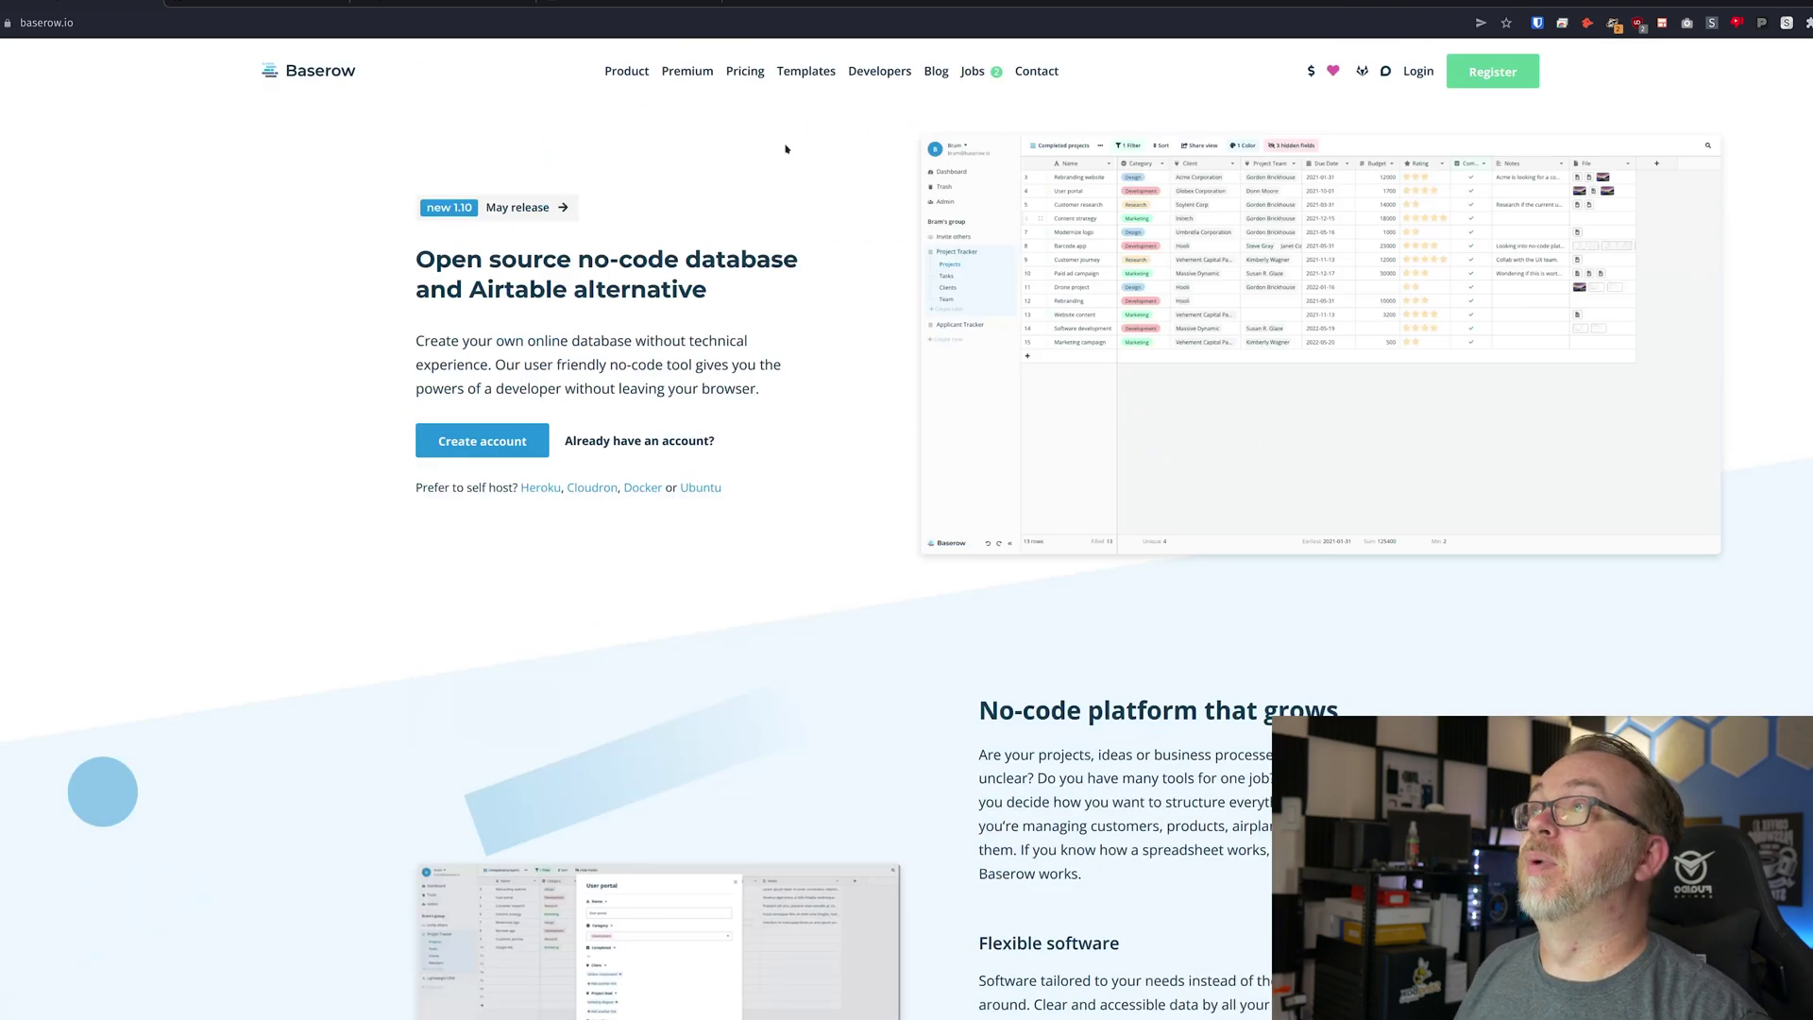
{"action": "mouse_move", "coordinate": [868, 79]}
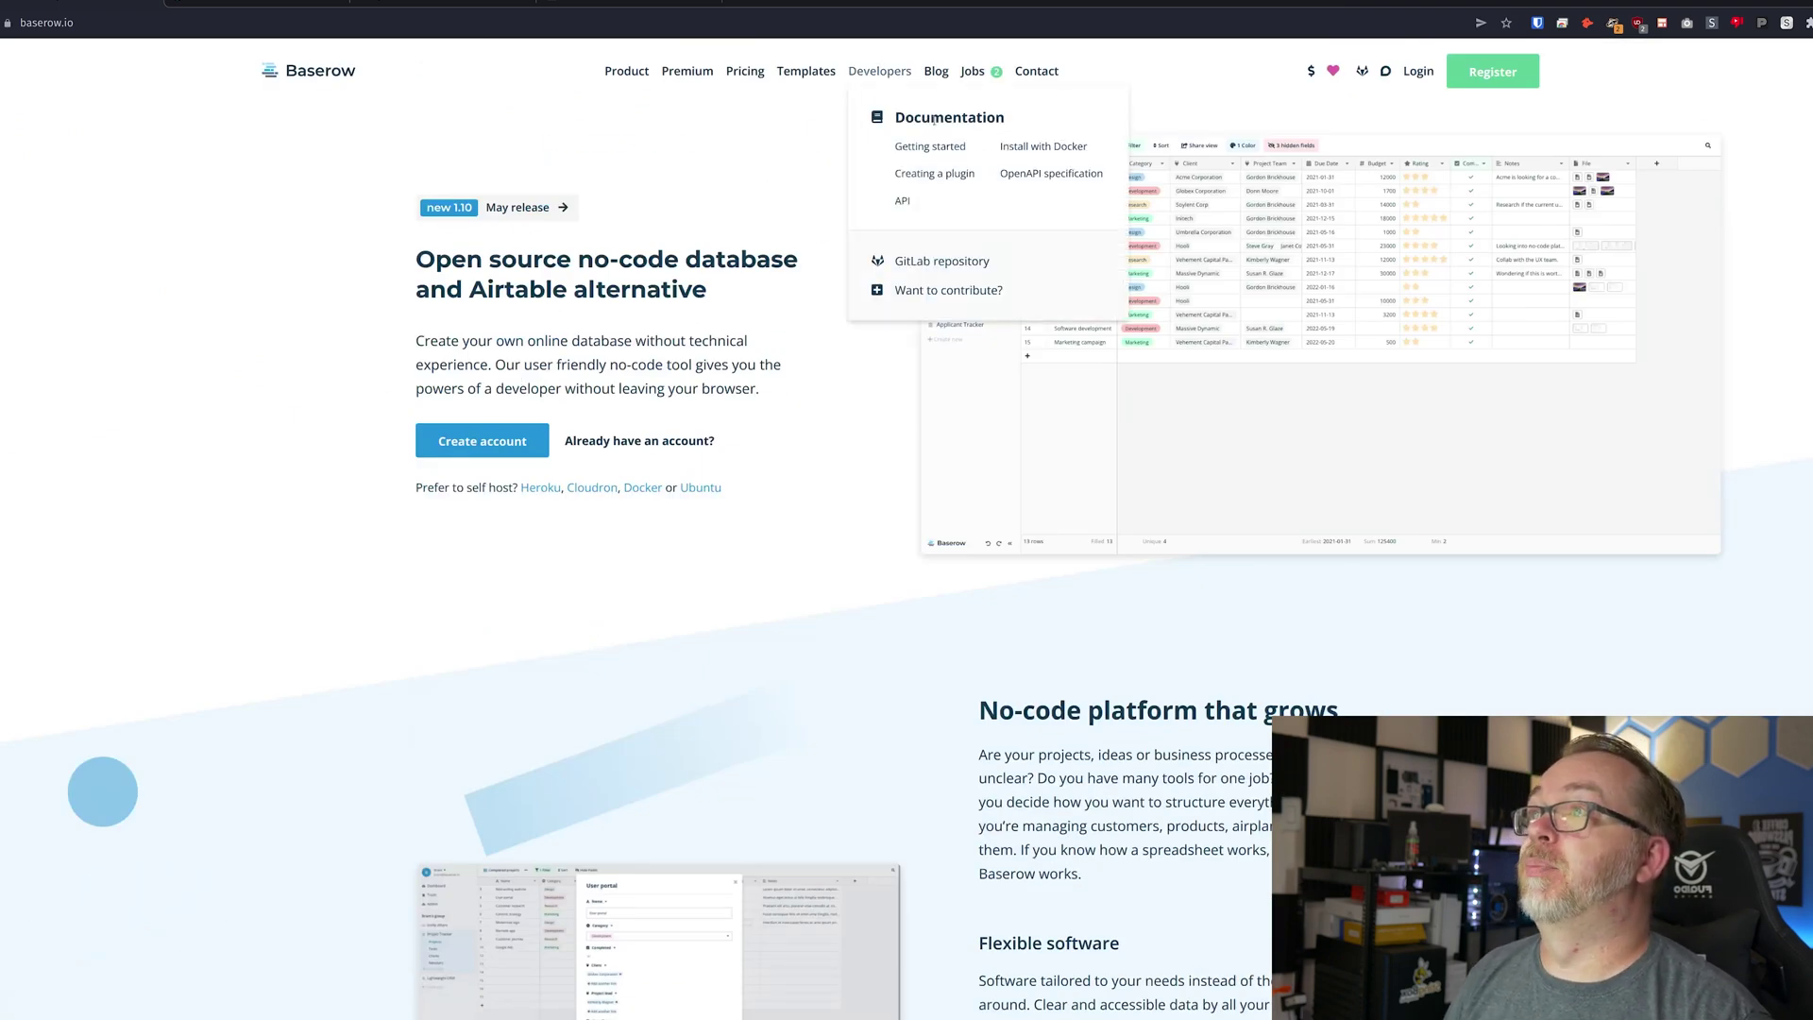
{"action": "left_click", "coordinate": [1020, 149]}
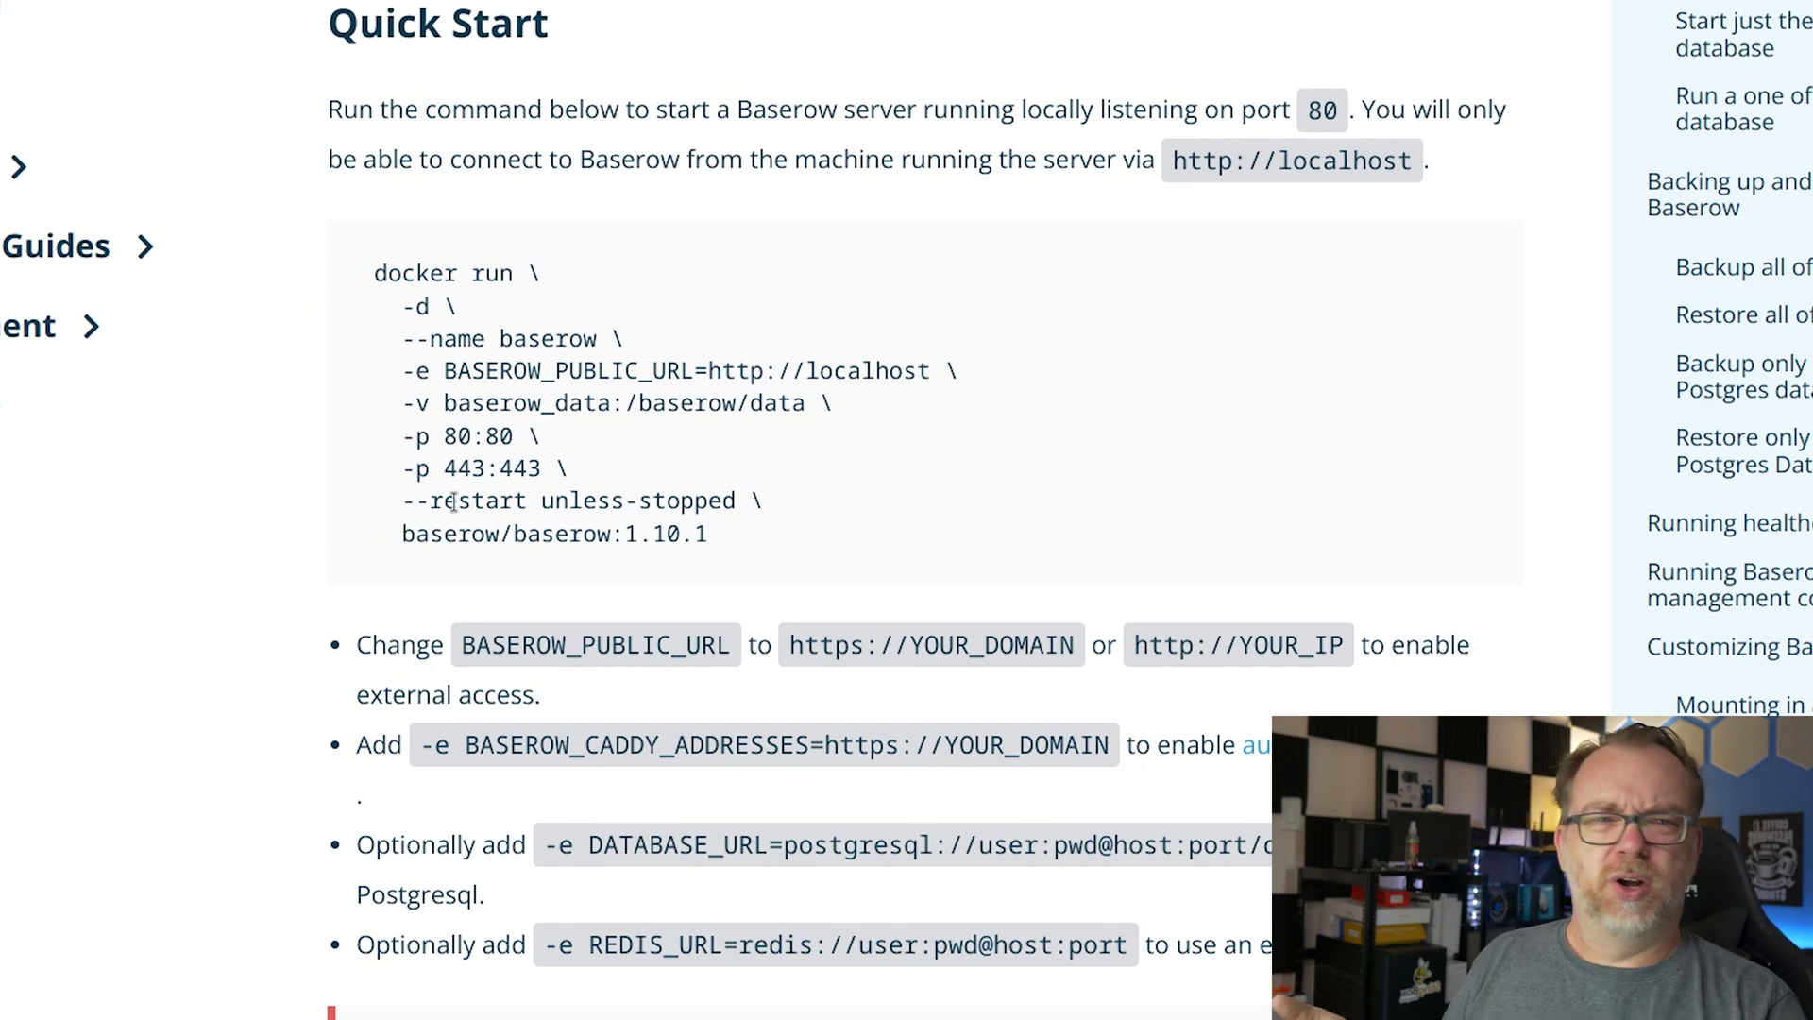
- Read through the Docker guide's configuration variables, upgrade instructions and docker run variants
{"action": "scroll", "coordinate": [745, 634], "scroll_direction": "down", "scroll_amount": 5}
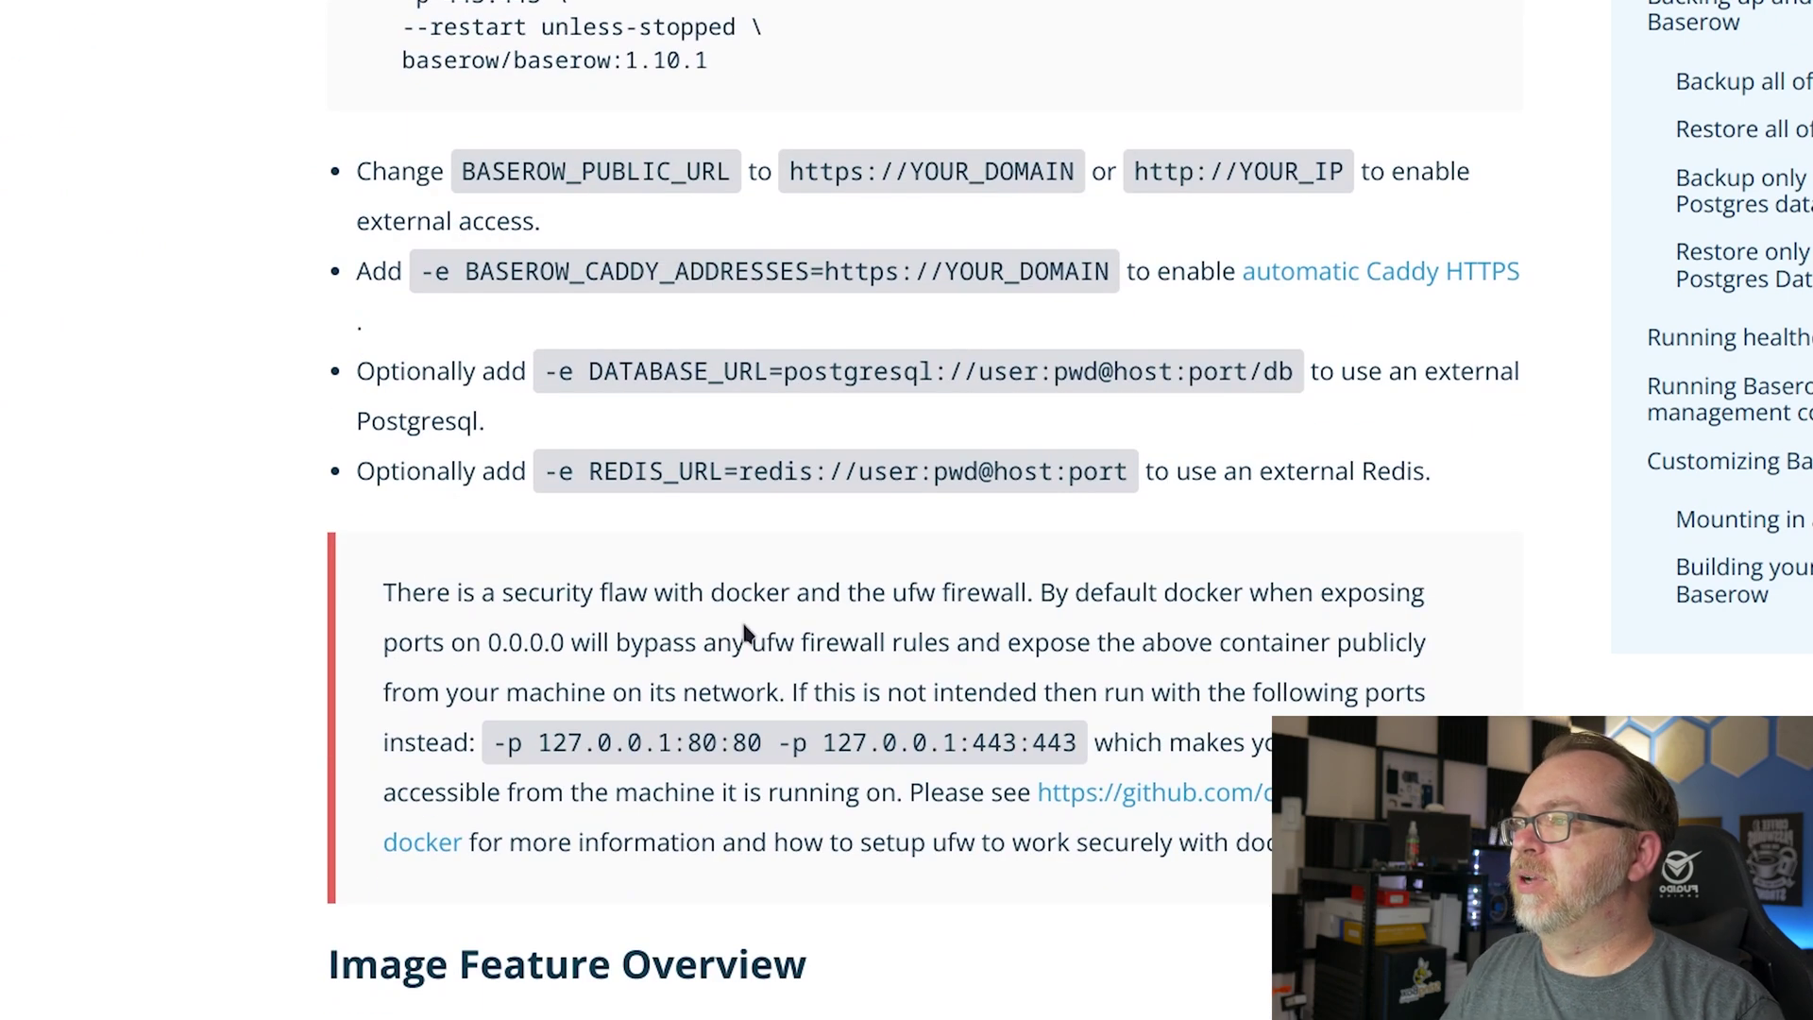
{"action": "left_click_drag", "start_coordinate": [475, 175], "coordinate": [672, 161]}
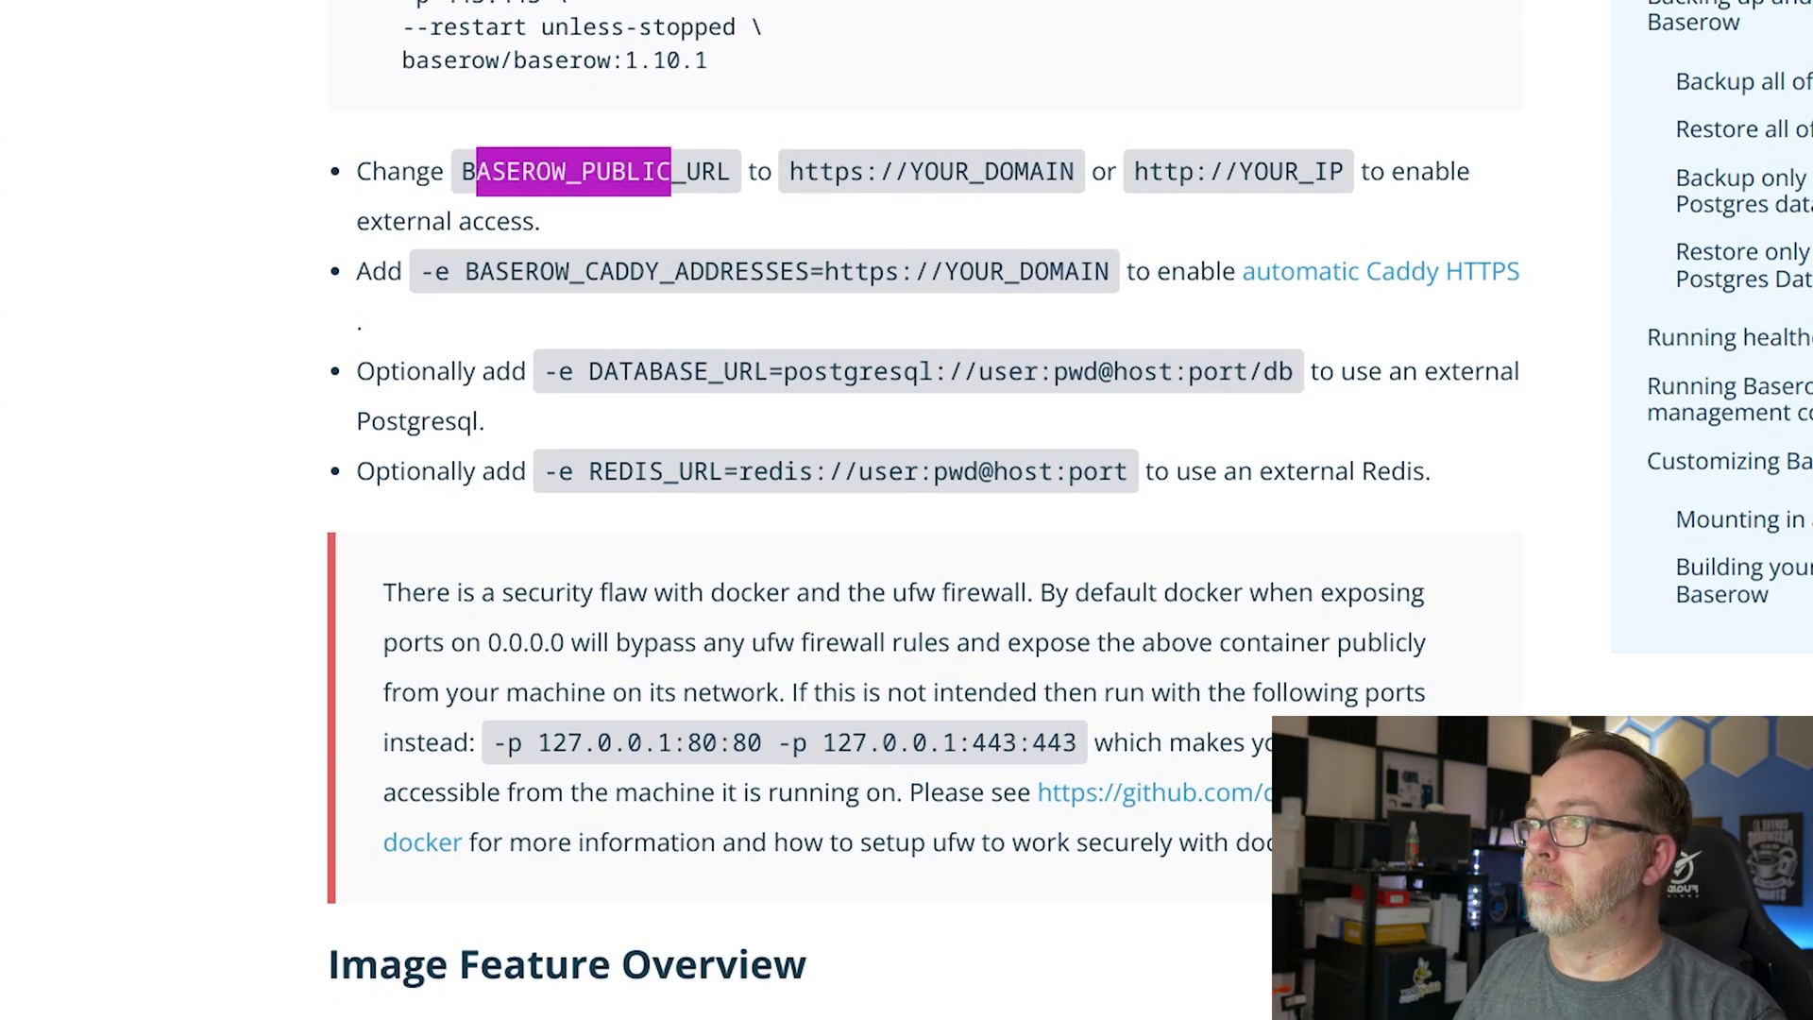
{"action": "scroll", "coordinate": [745, 203], "scroll_direction": "down", "scroll_amount": 20}
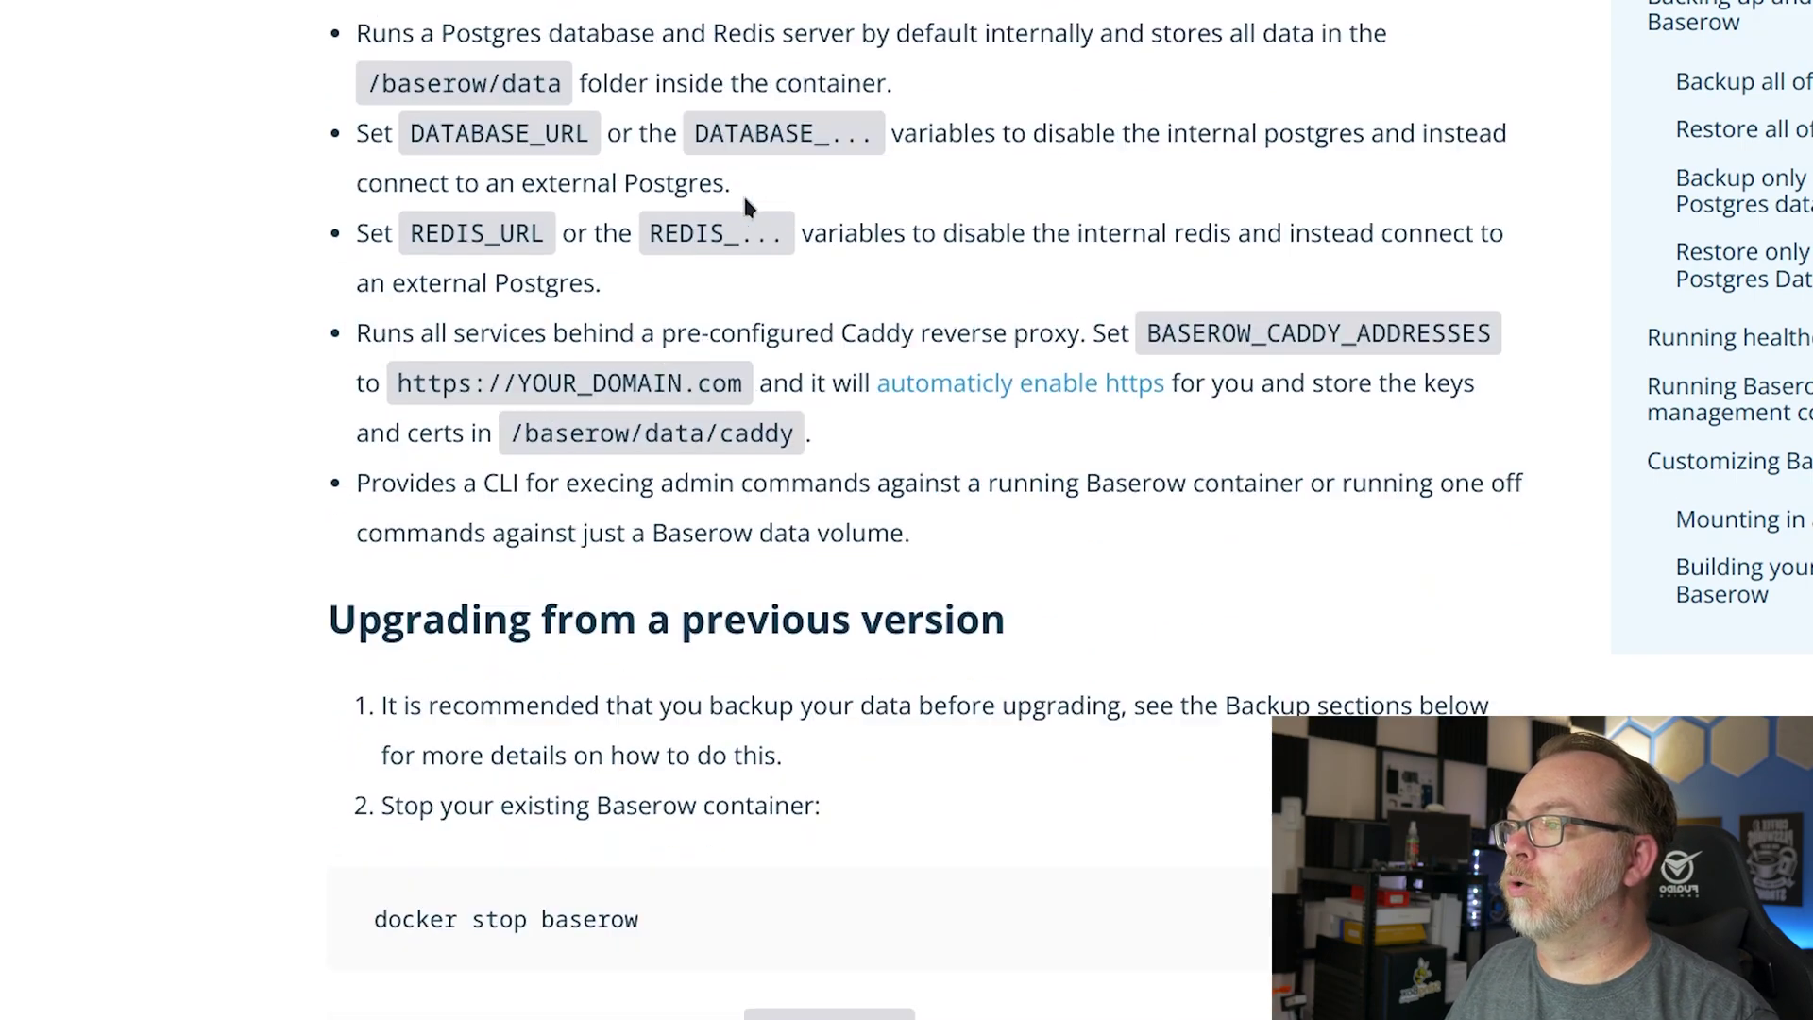
{"action": "scroll", "coordinate": [745, 203], "scroll_direction": "down", "scroll_amount": 12}
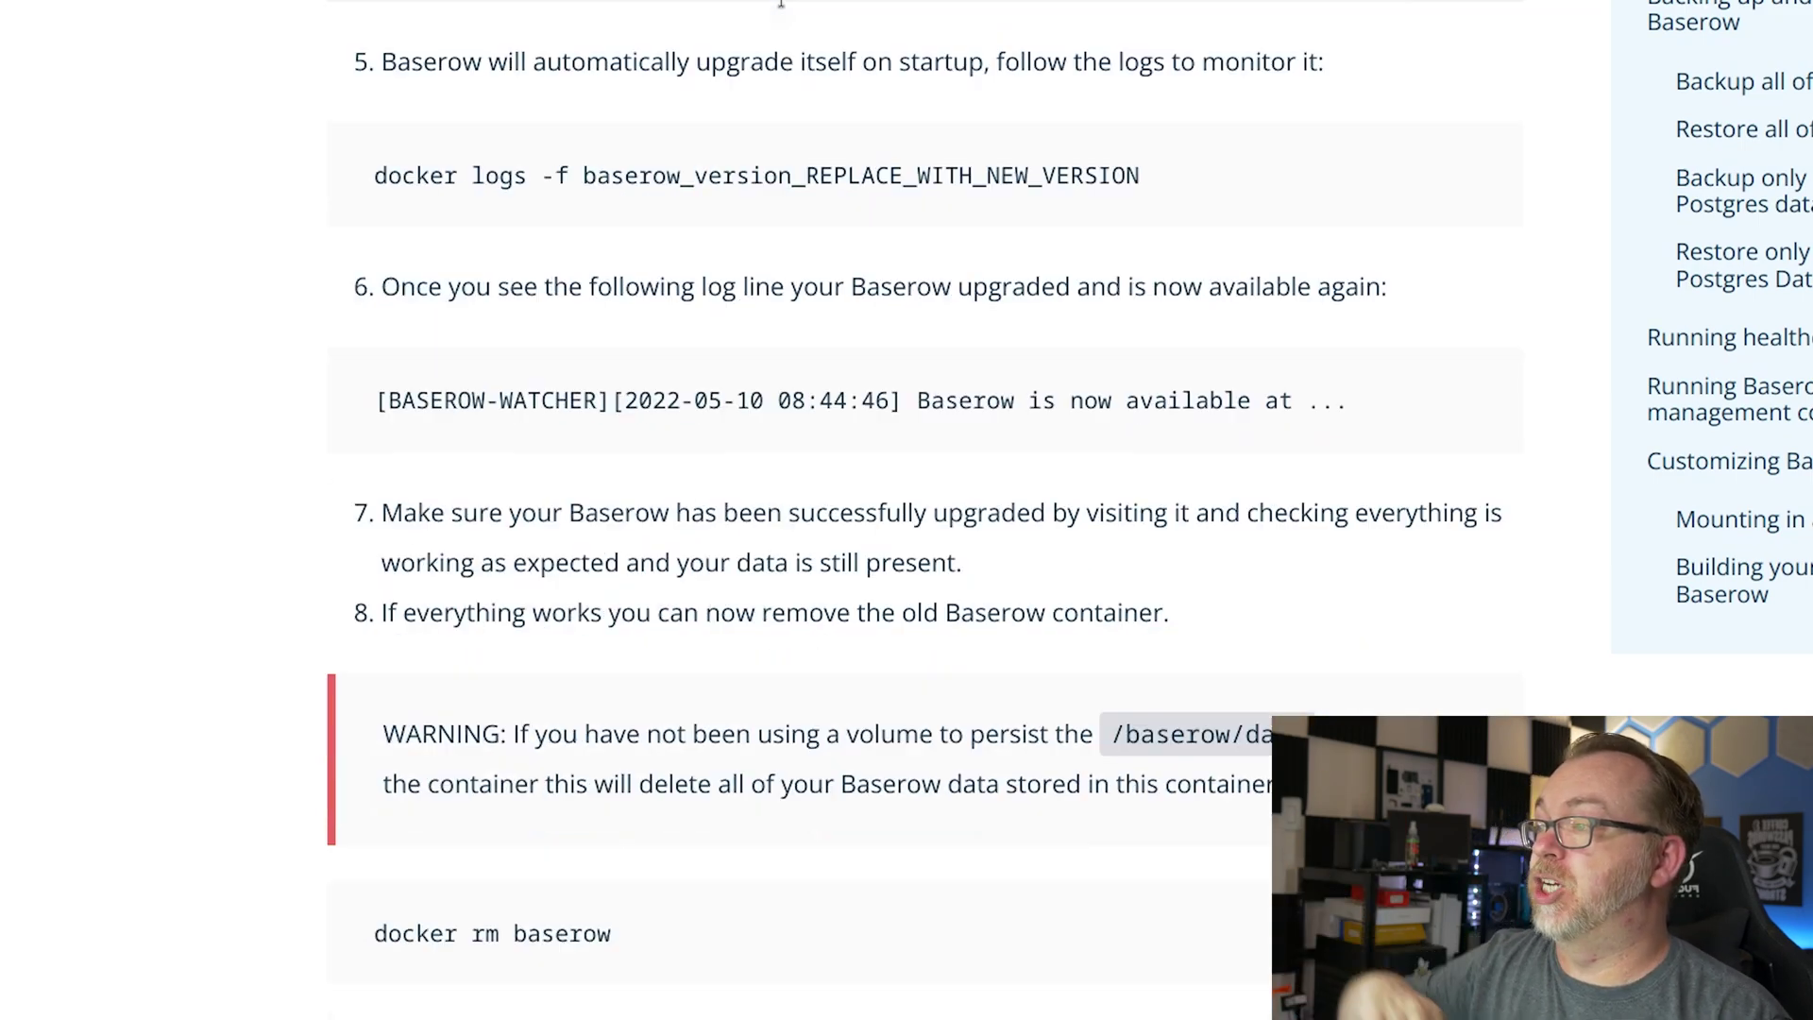
{"action": "scroll", "coordinate": [780, 6], "scroll_direction": "down", "scroll_amount": 10}
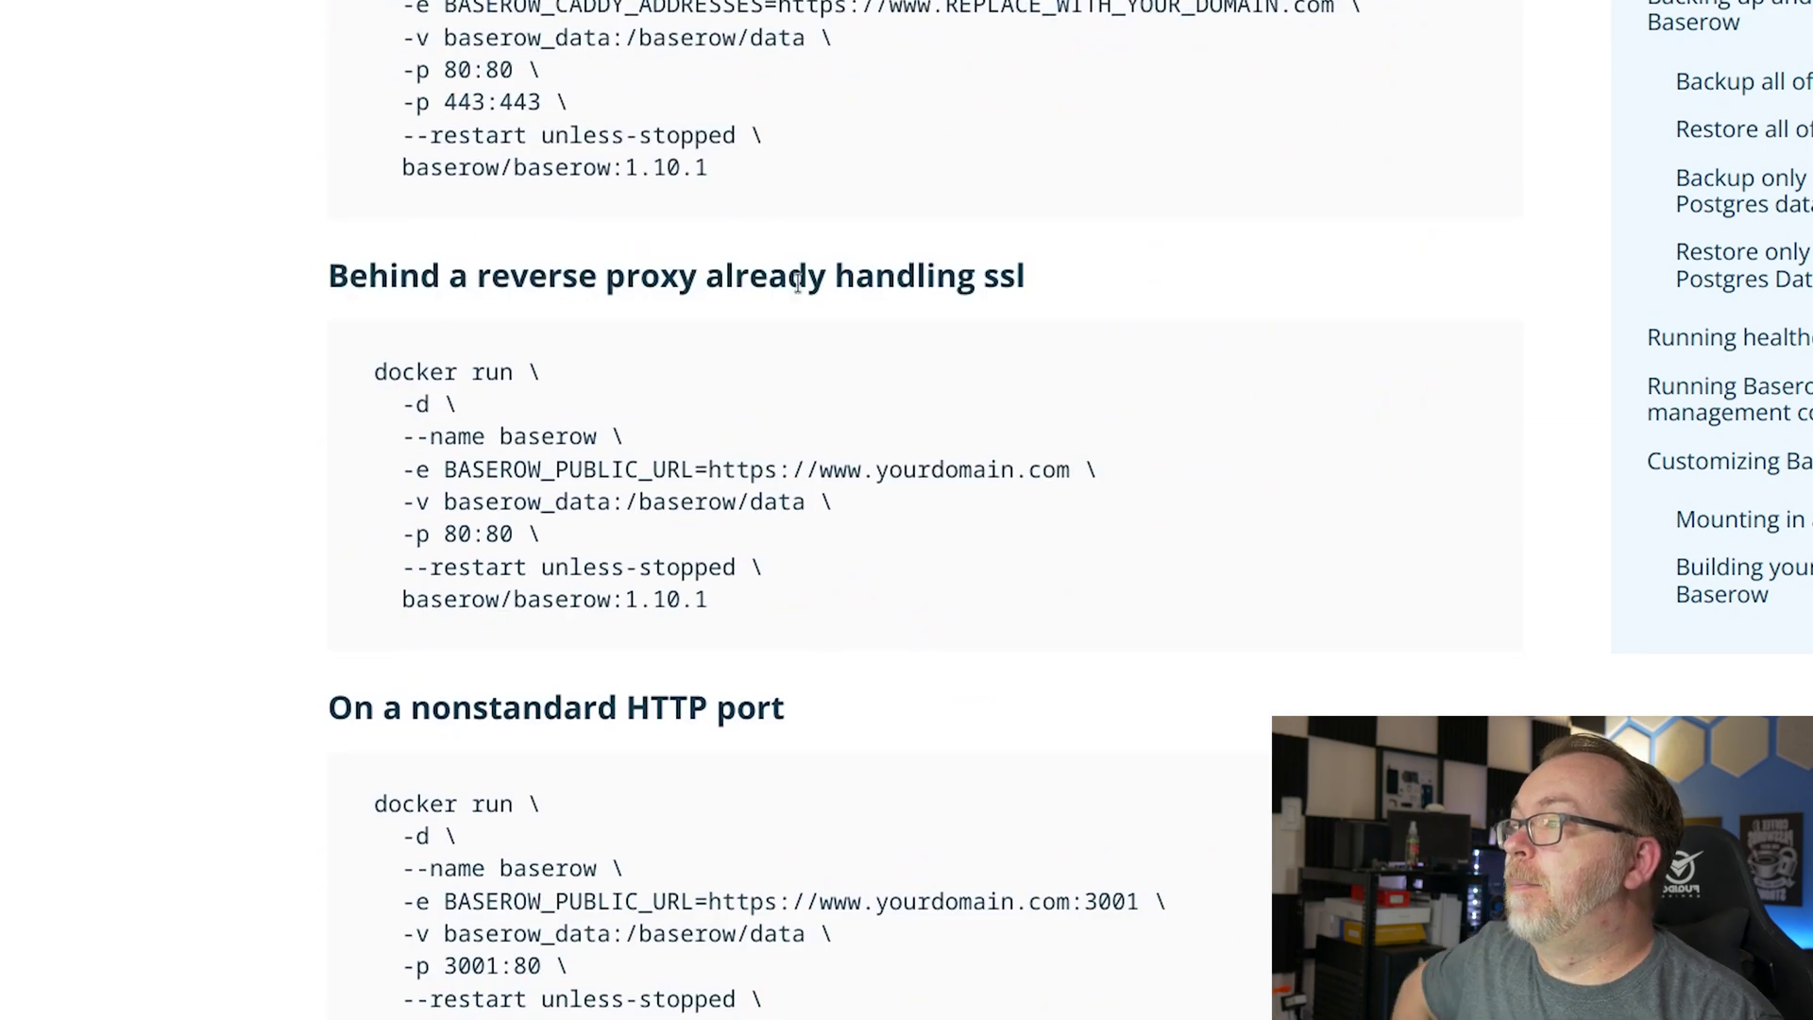
{"action": "scroll", "coordinate": [797, 280], "scroll_direction": "down", "scroll_amount": 12}
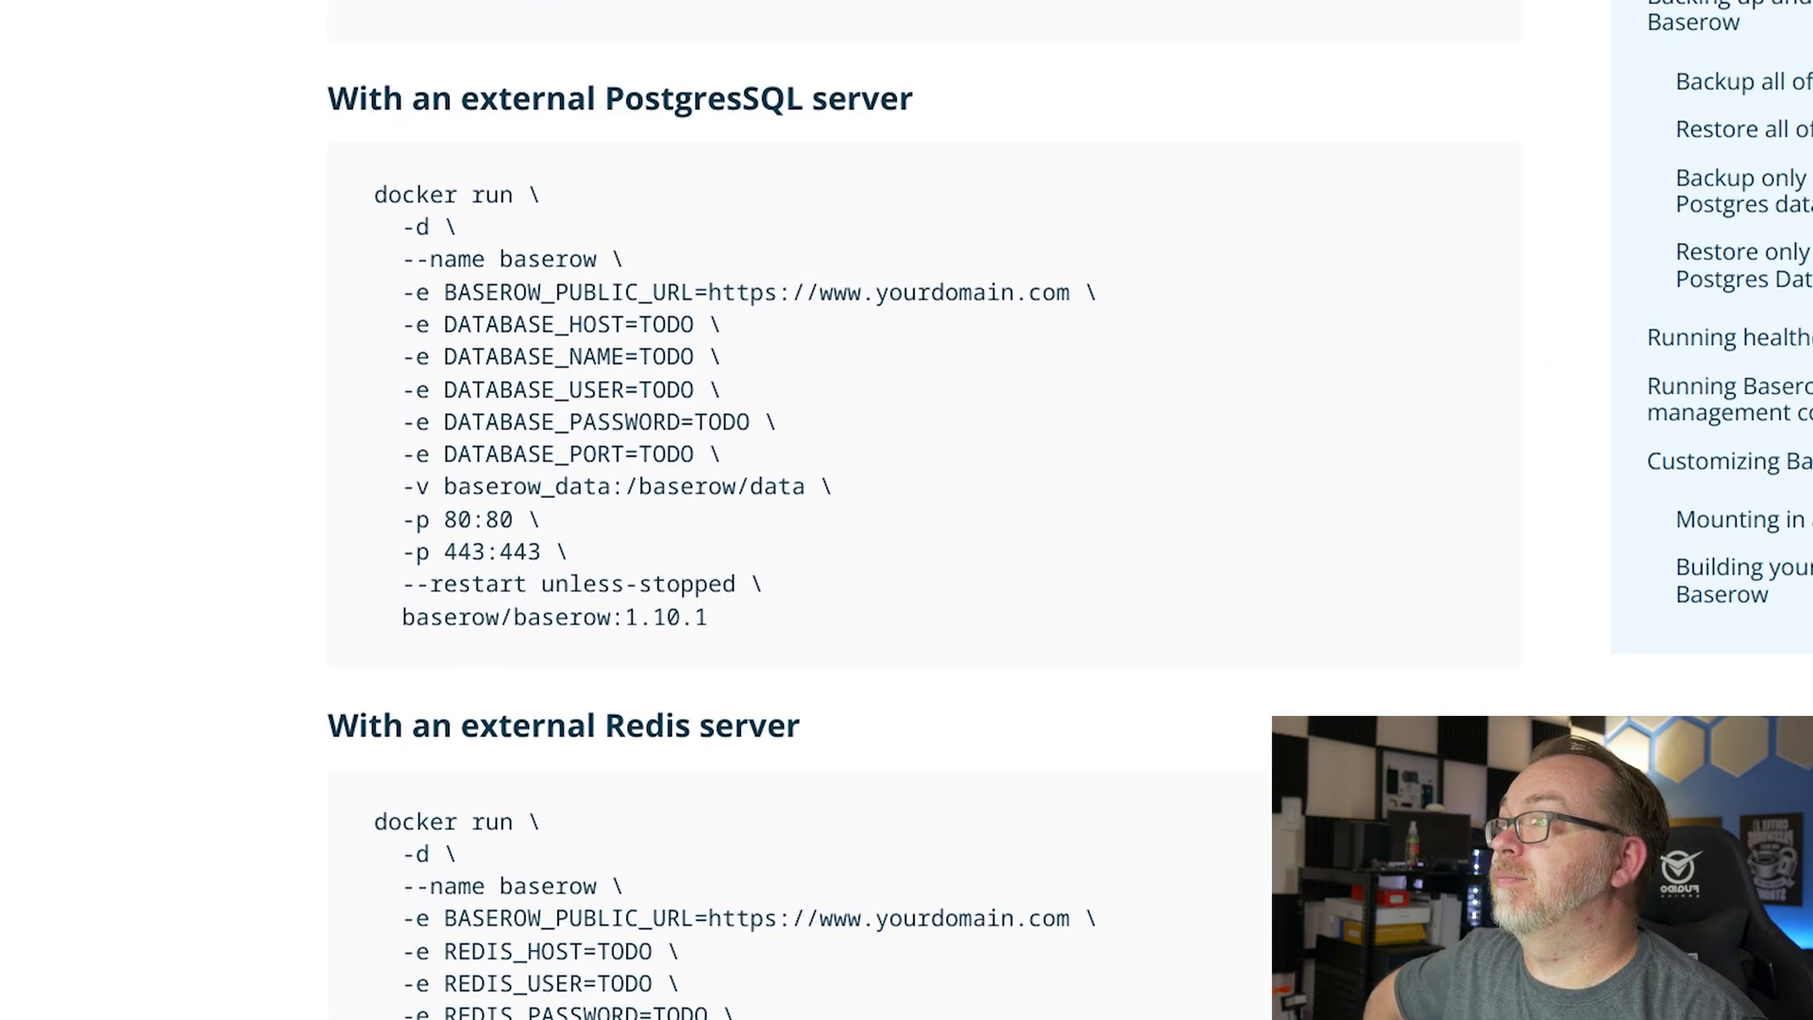
{"action": "scroll", "coordinate": [368, 223], "scroll_direction": "up", "scroll_amount": 5}
- Examine the docker run example for a nonstandard HTTP port, including its public URL, port mapping and data volume
{"action": "left_click_drag", "start_coordinate": [373, 210], "coordinate": [740, 441]}
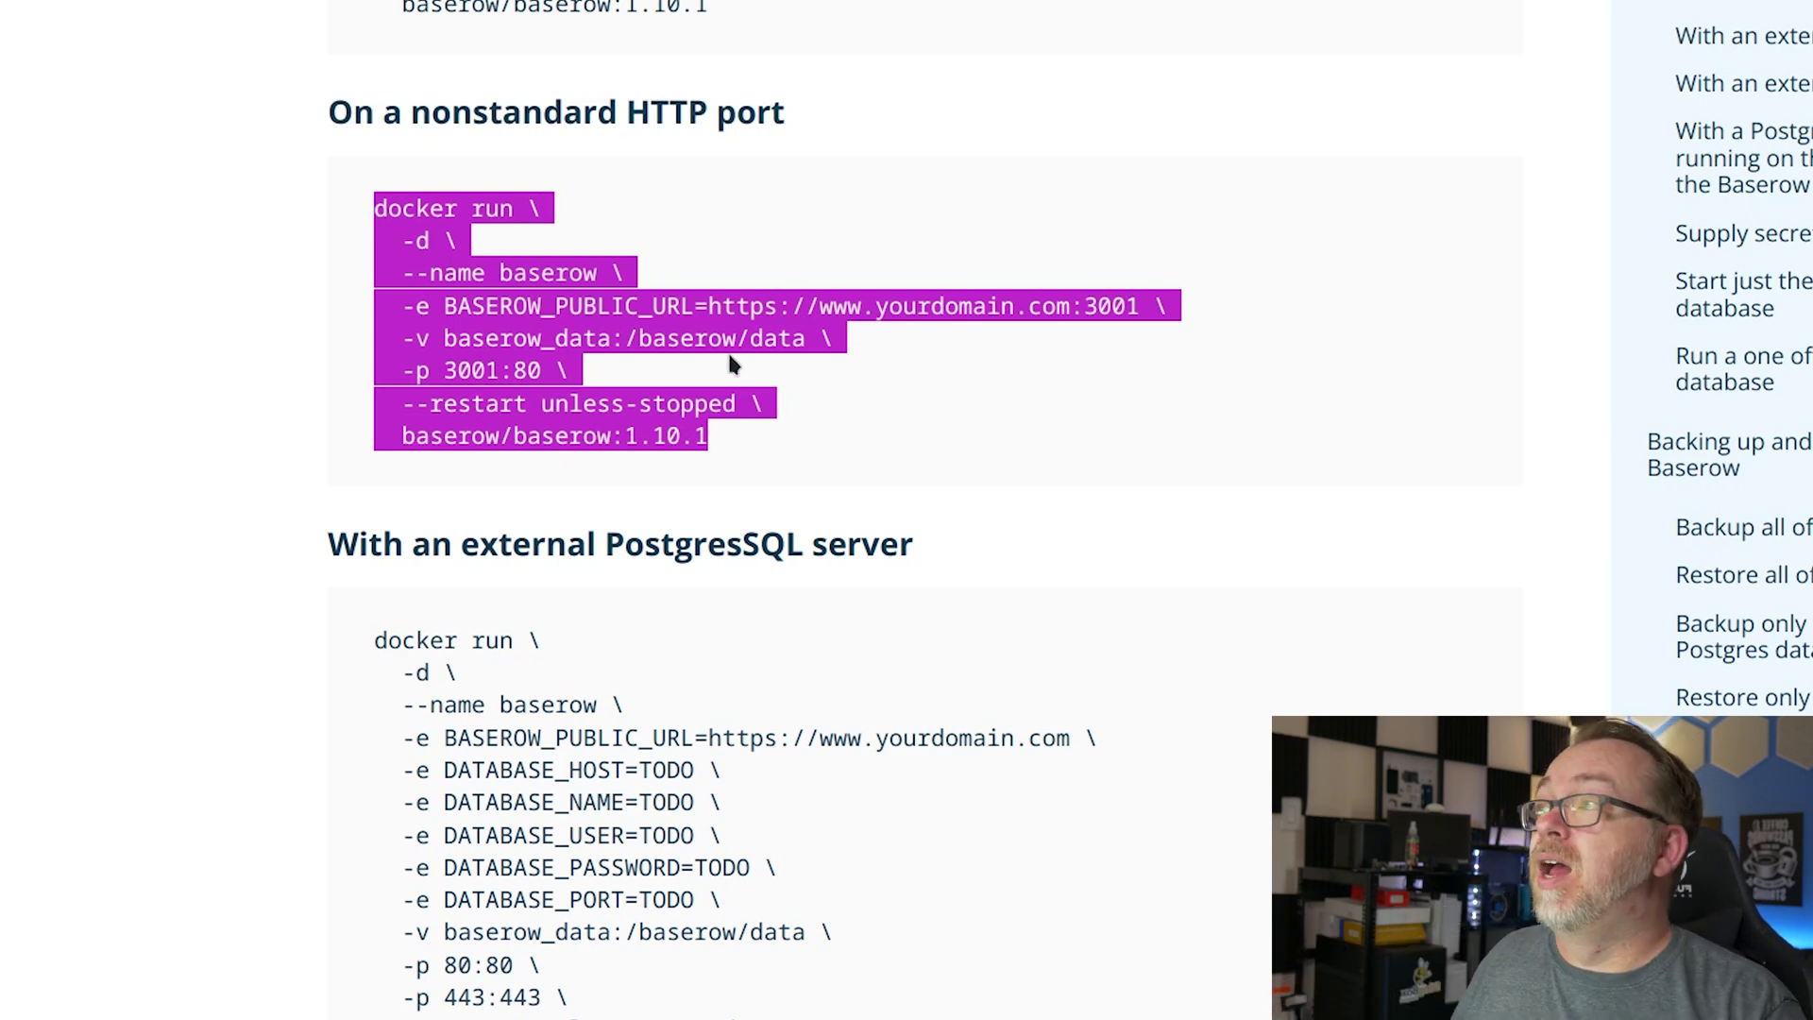
{"action": "left_click", "coordinate": [708, 302]}
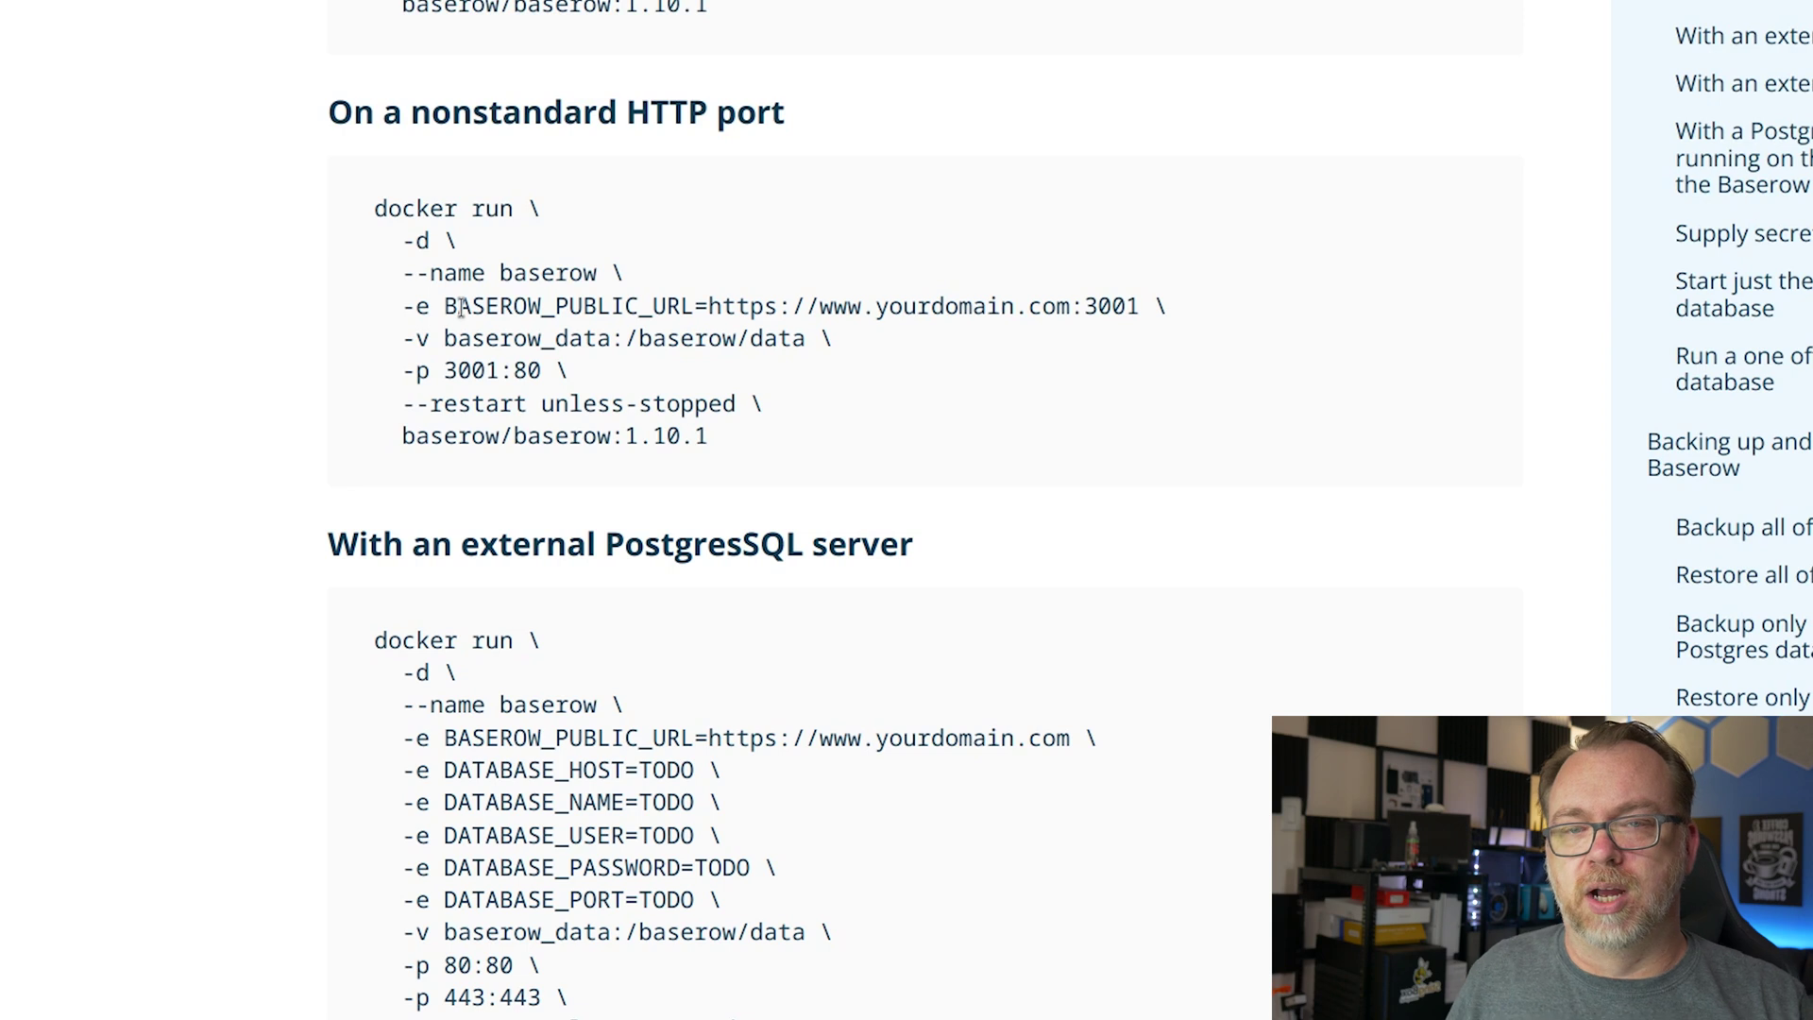
{"action": "double_click", "coordinate": [1112, 302]}
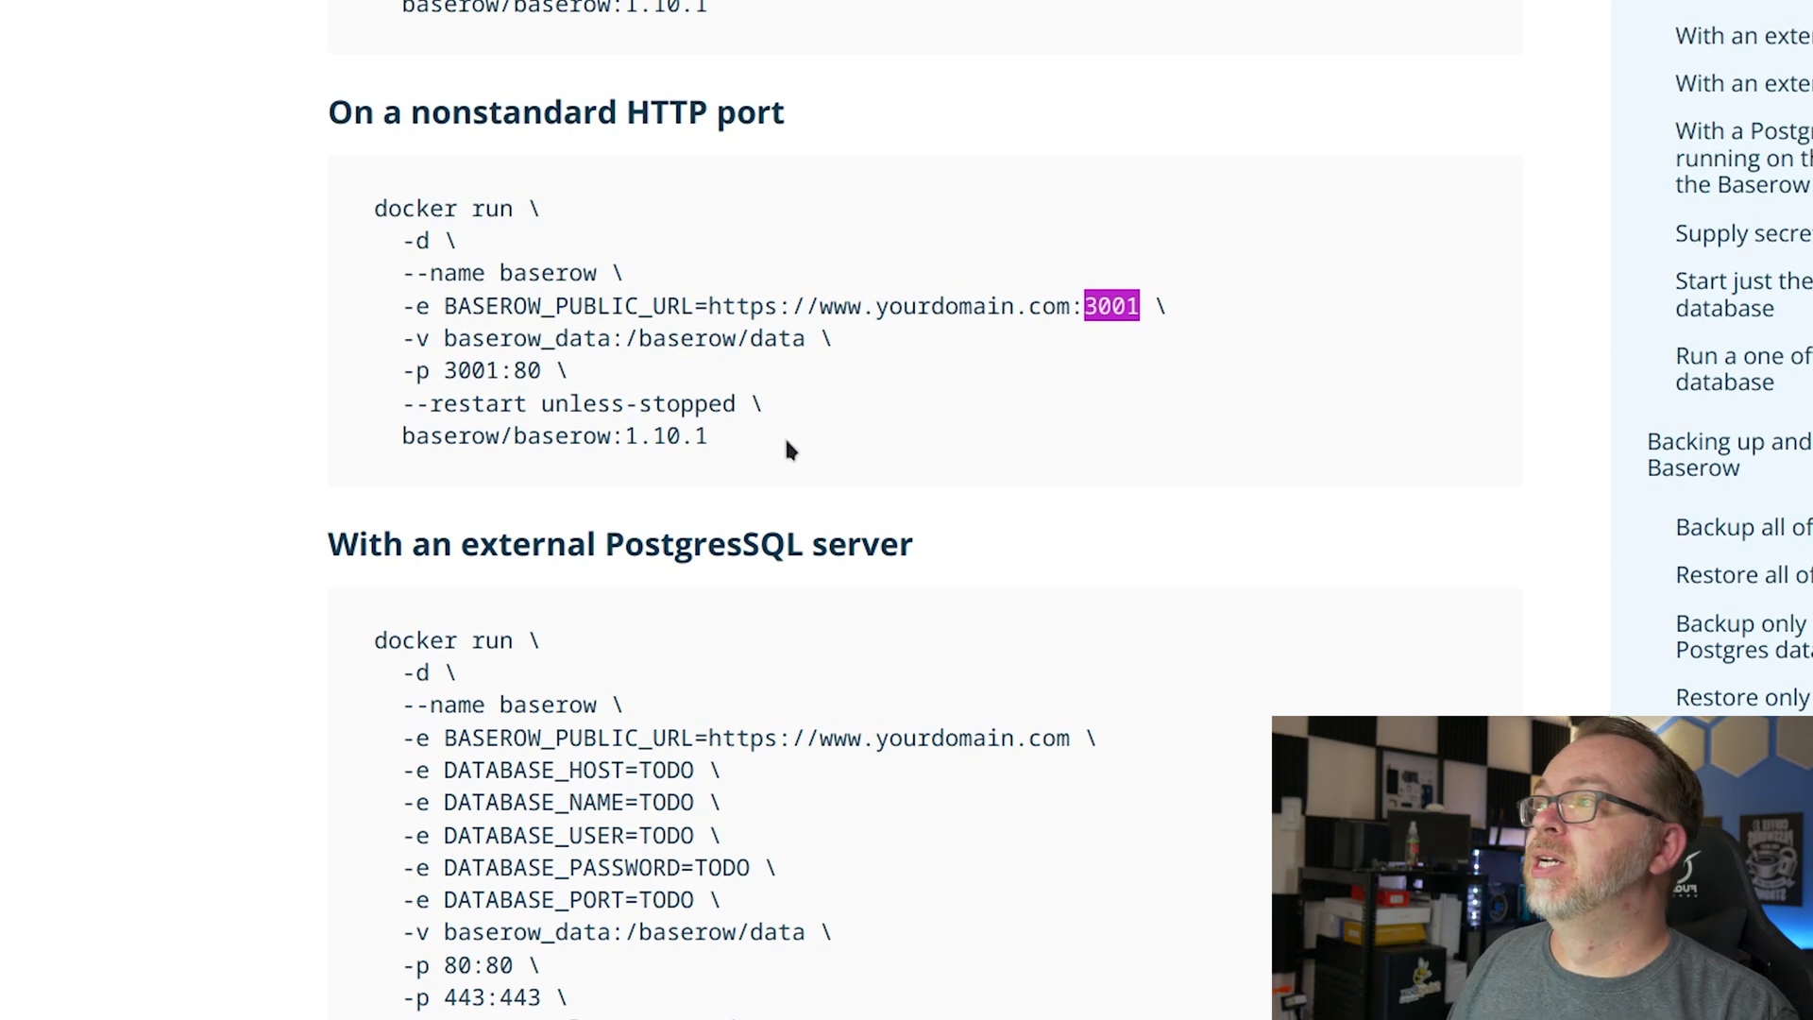
{"action": "left_click_drag", "start_coordinate": [711, 313], "coordinate": [1070, 308]}
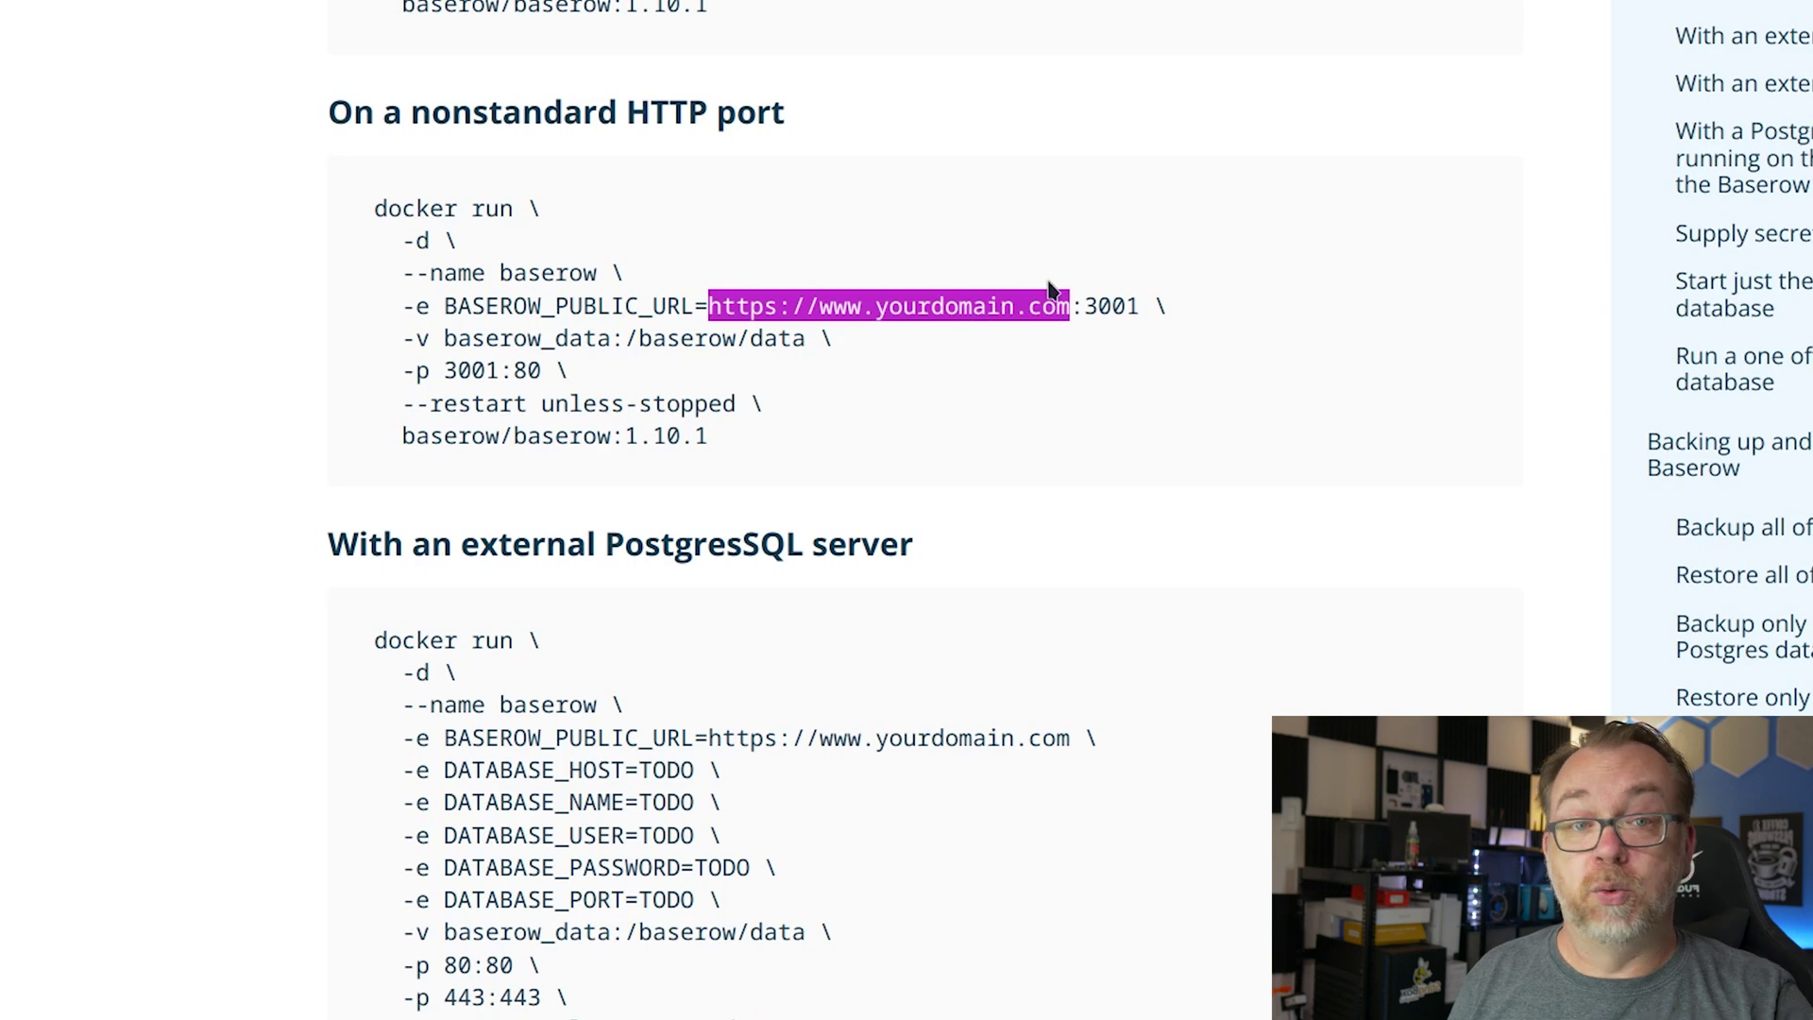
{"action": "double_click", "coordinate": [473, 371]}
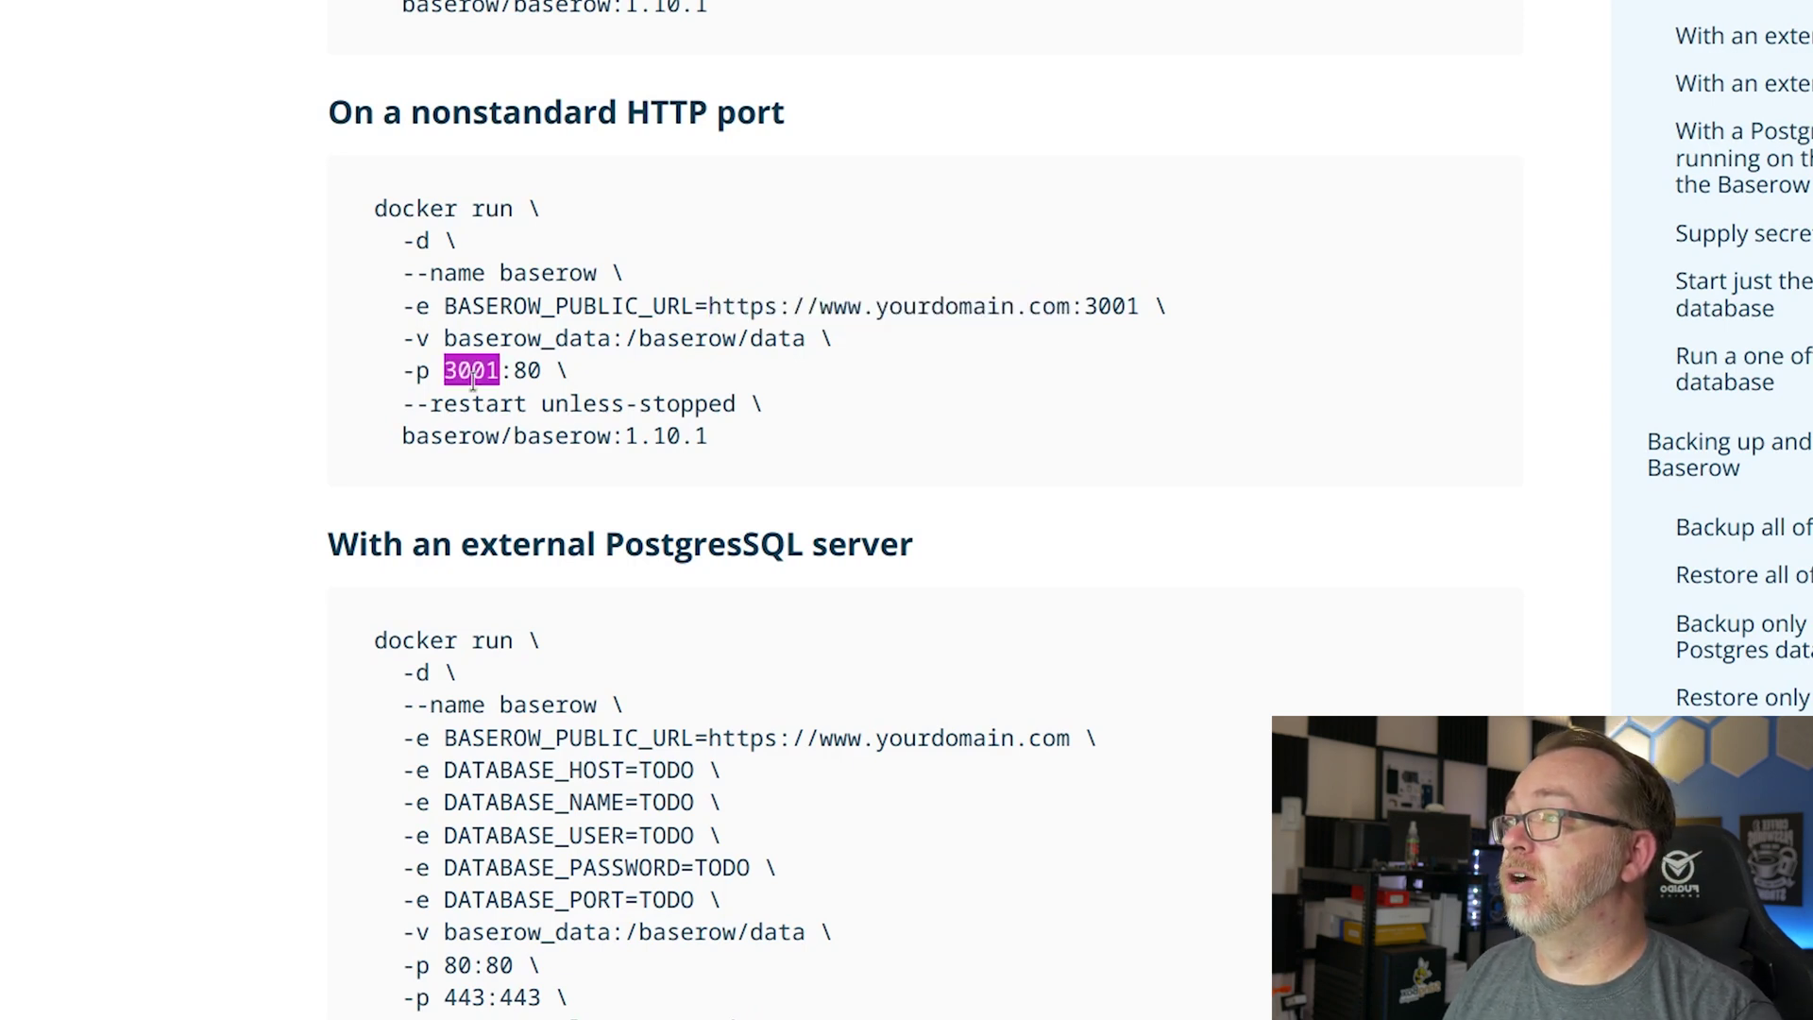
{"action": "double_click", "coordinate": [464, 338]}
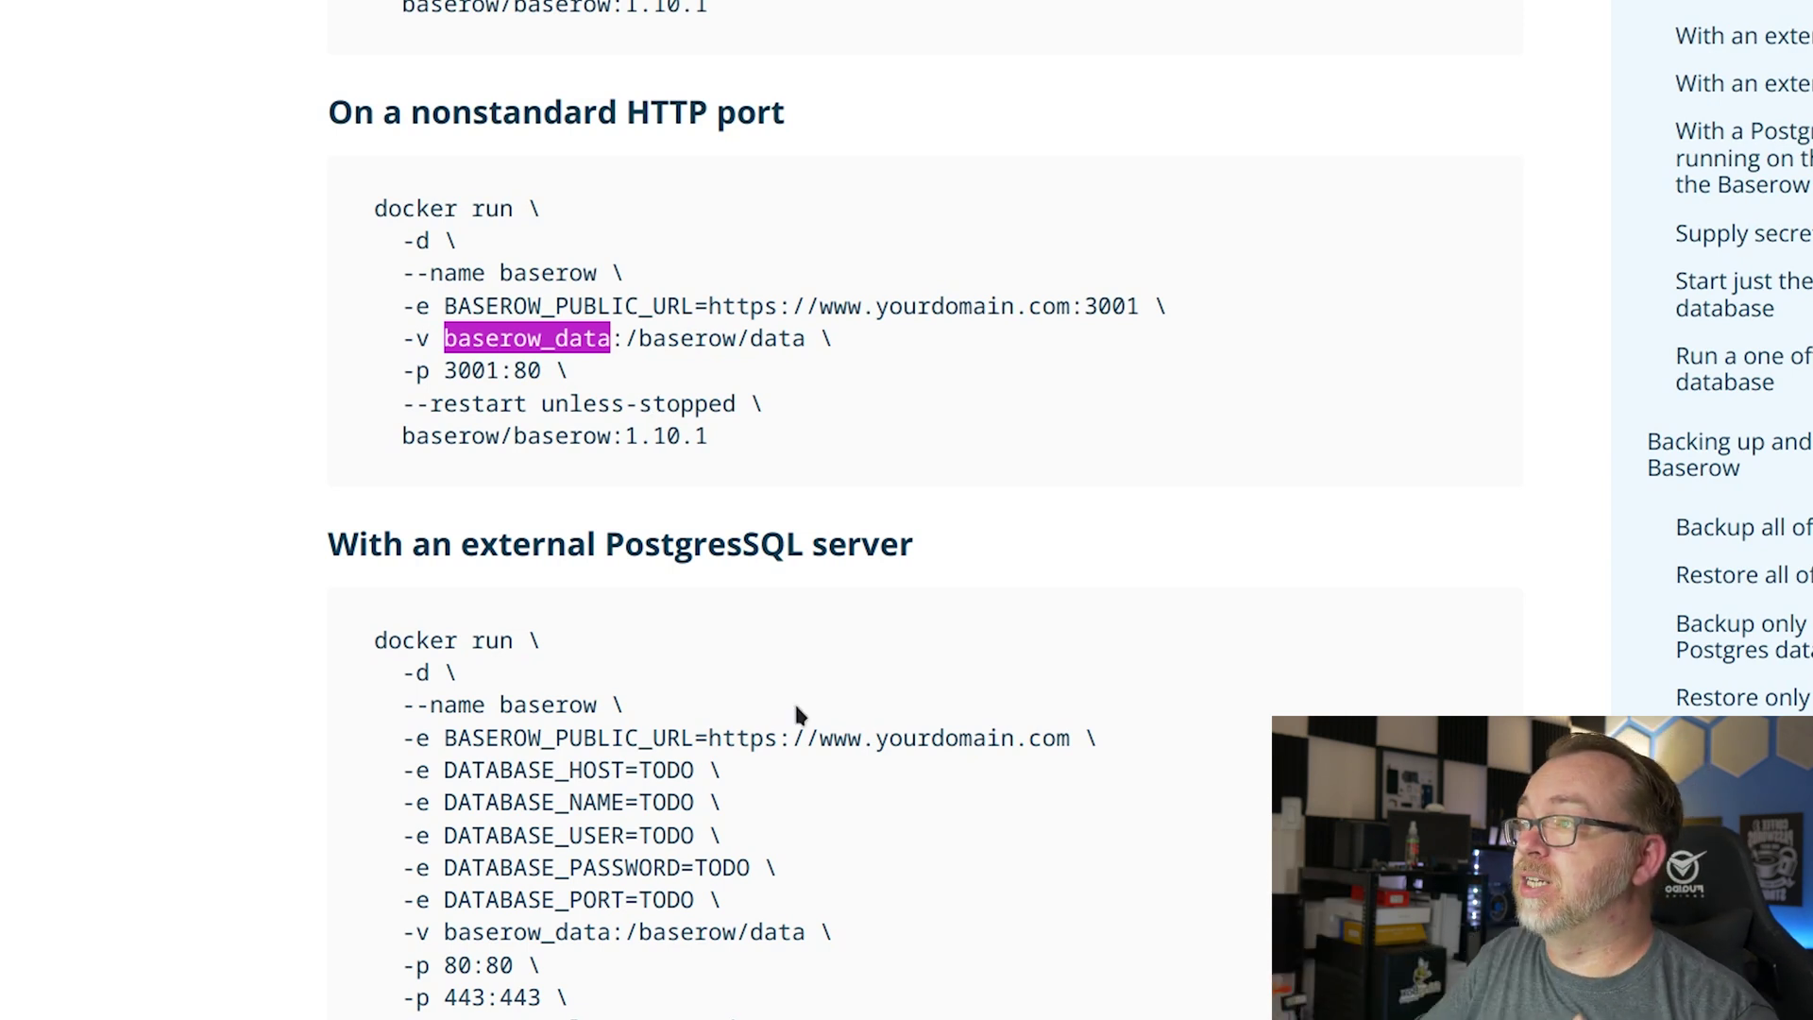
- Look through the remaining Docker guide sections on external Redis, email server and same-host Postgresql setups
{"action": "scroll", "coordinate": [886, 862], "scroll_direction": "down", "scroll_amount": 6}
{"action": "scroll", "coordinate": [882, 850], "scroll_direction": "down", "scroll_amount": 13}
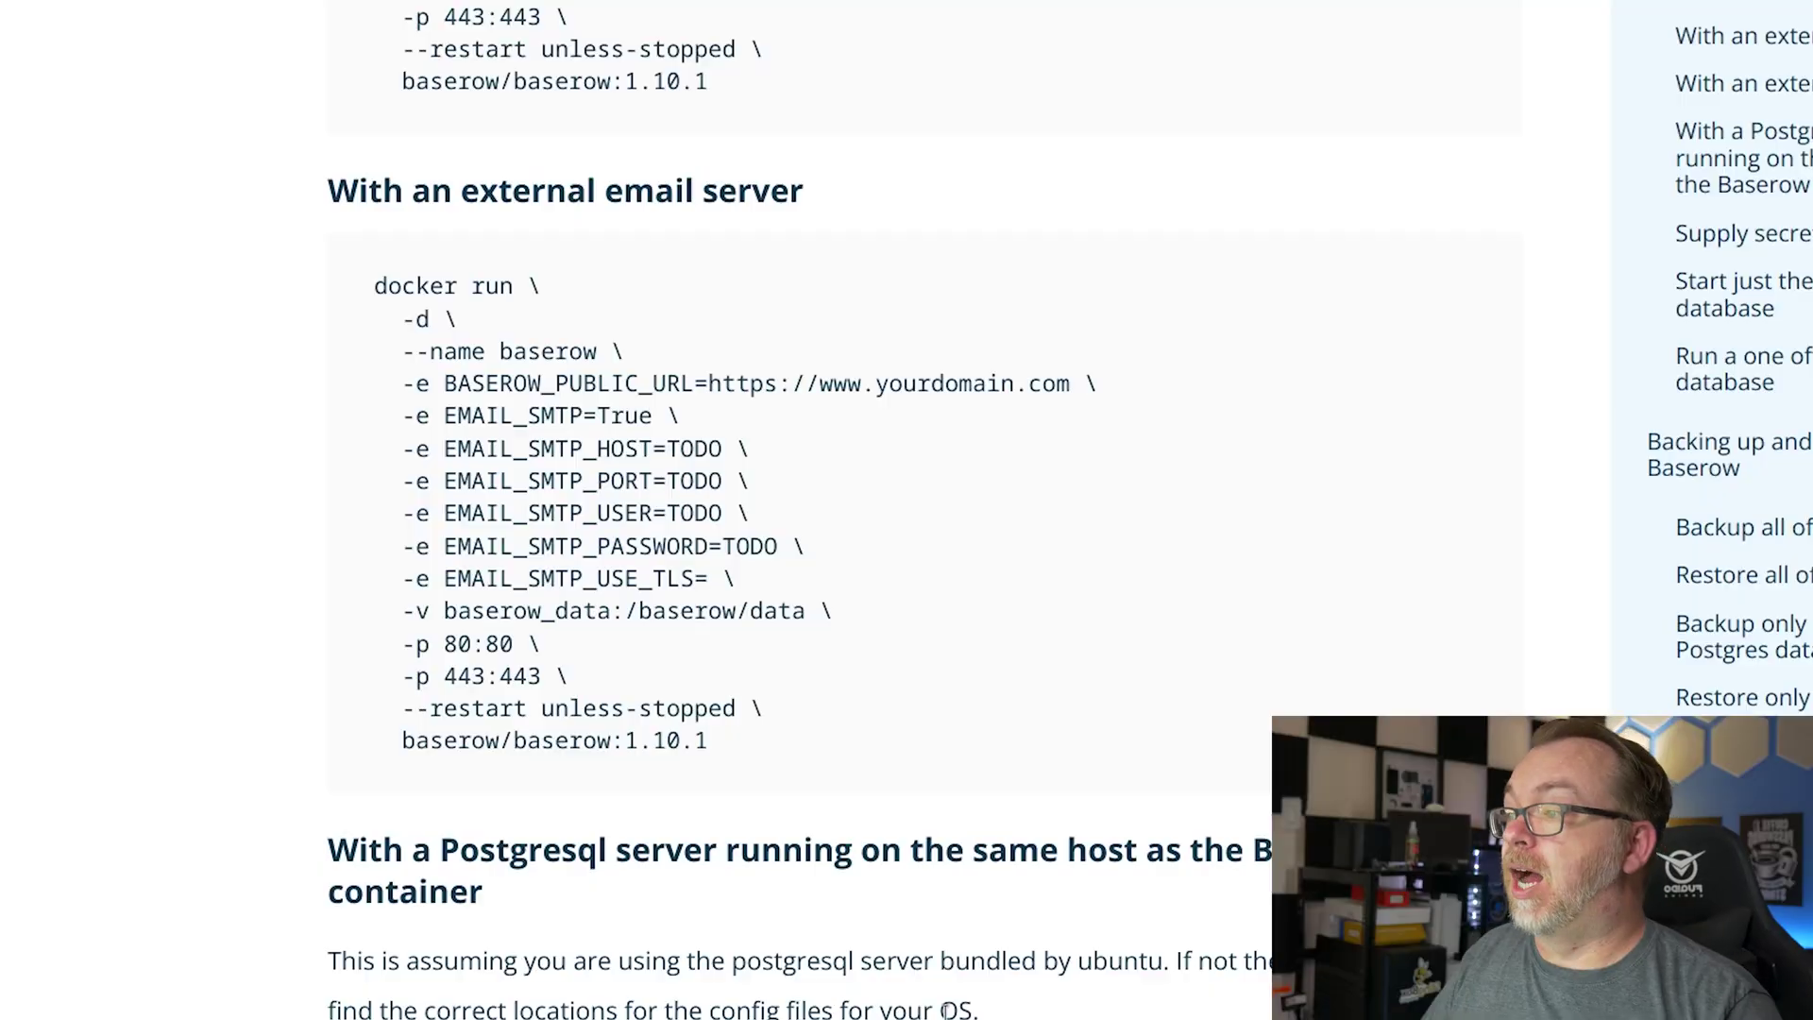
{"action": "scroll", "coordinate": [946, 1012], "scroll_direction": "down", "scroll_amount": 5}
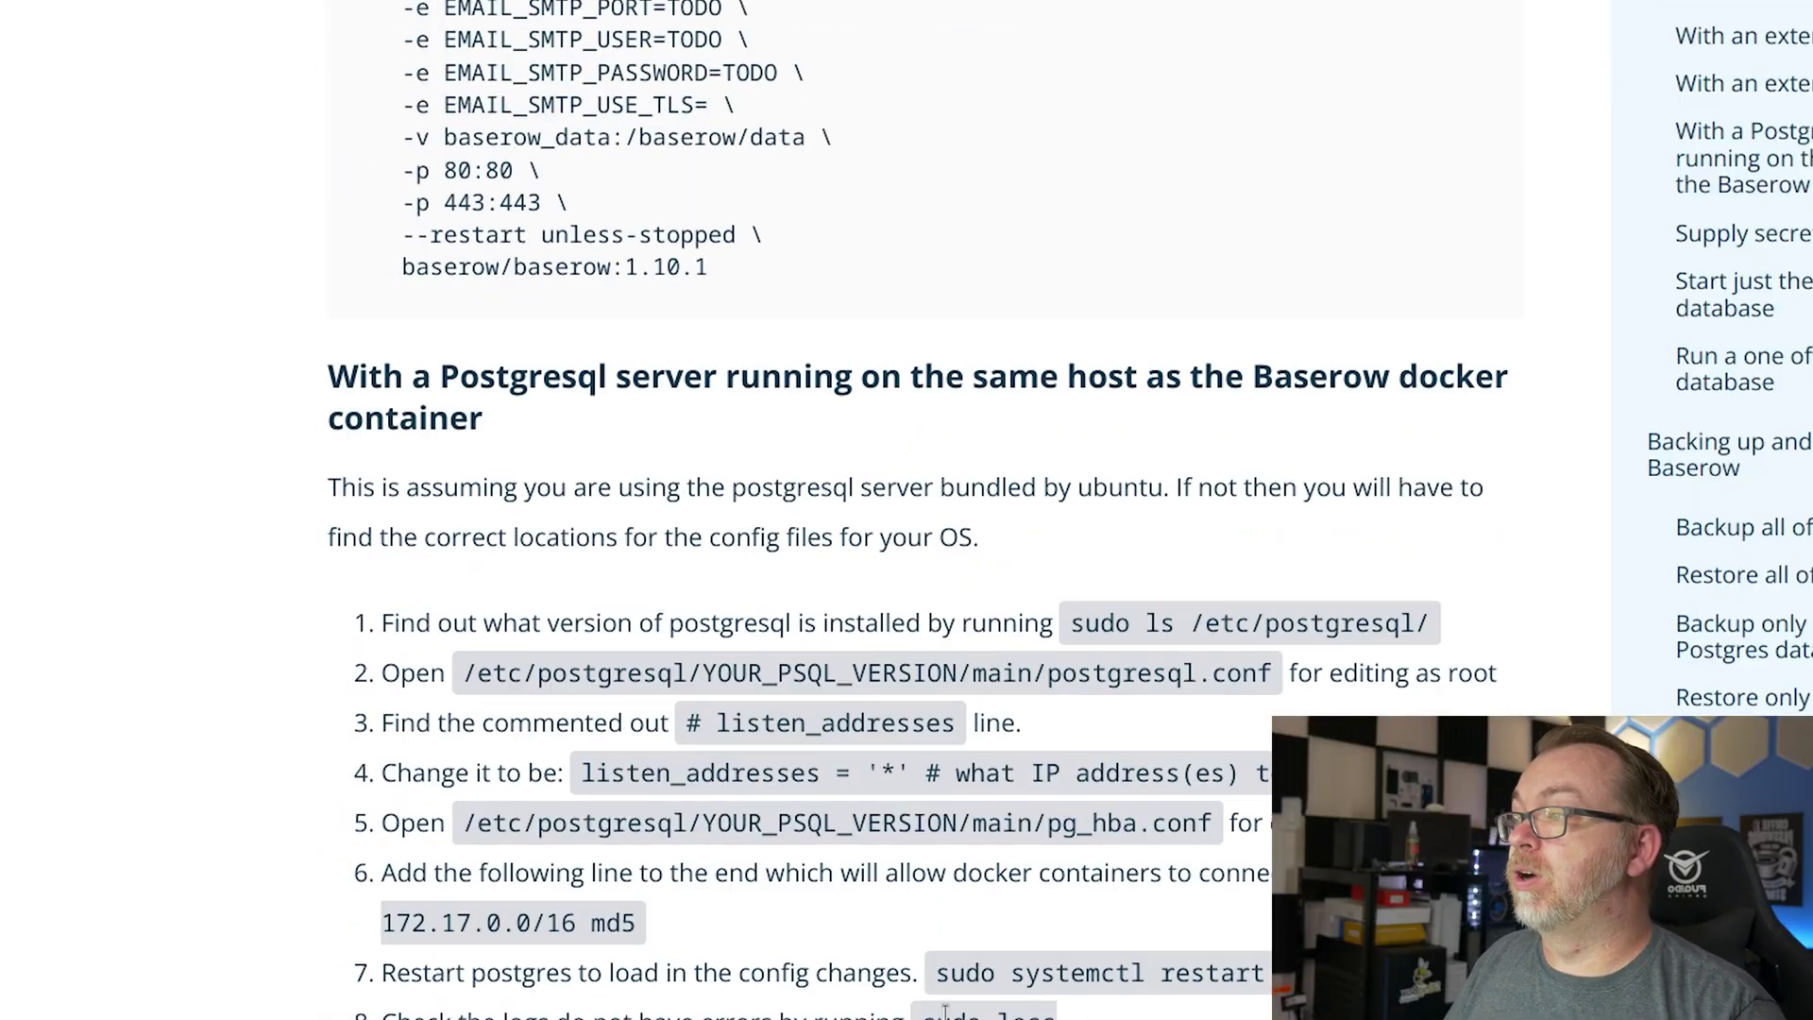
{"action": "scroll", "coordinate": [945, 1011], "scroll_direction": "down", "scroll_amount": 14}
{"action": "scroll", "coordinate": [827, 822], "scroll_direction": "down", "scroll_amount": 13}
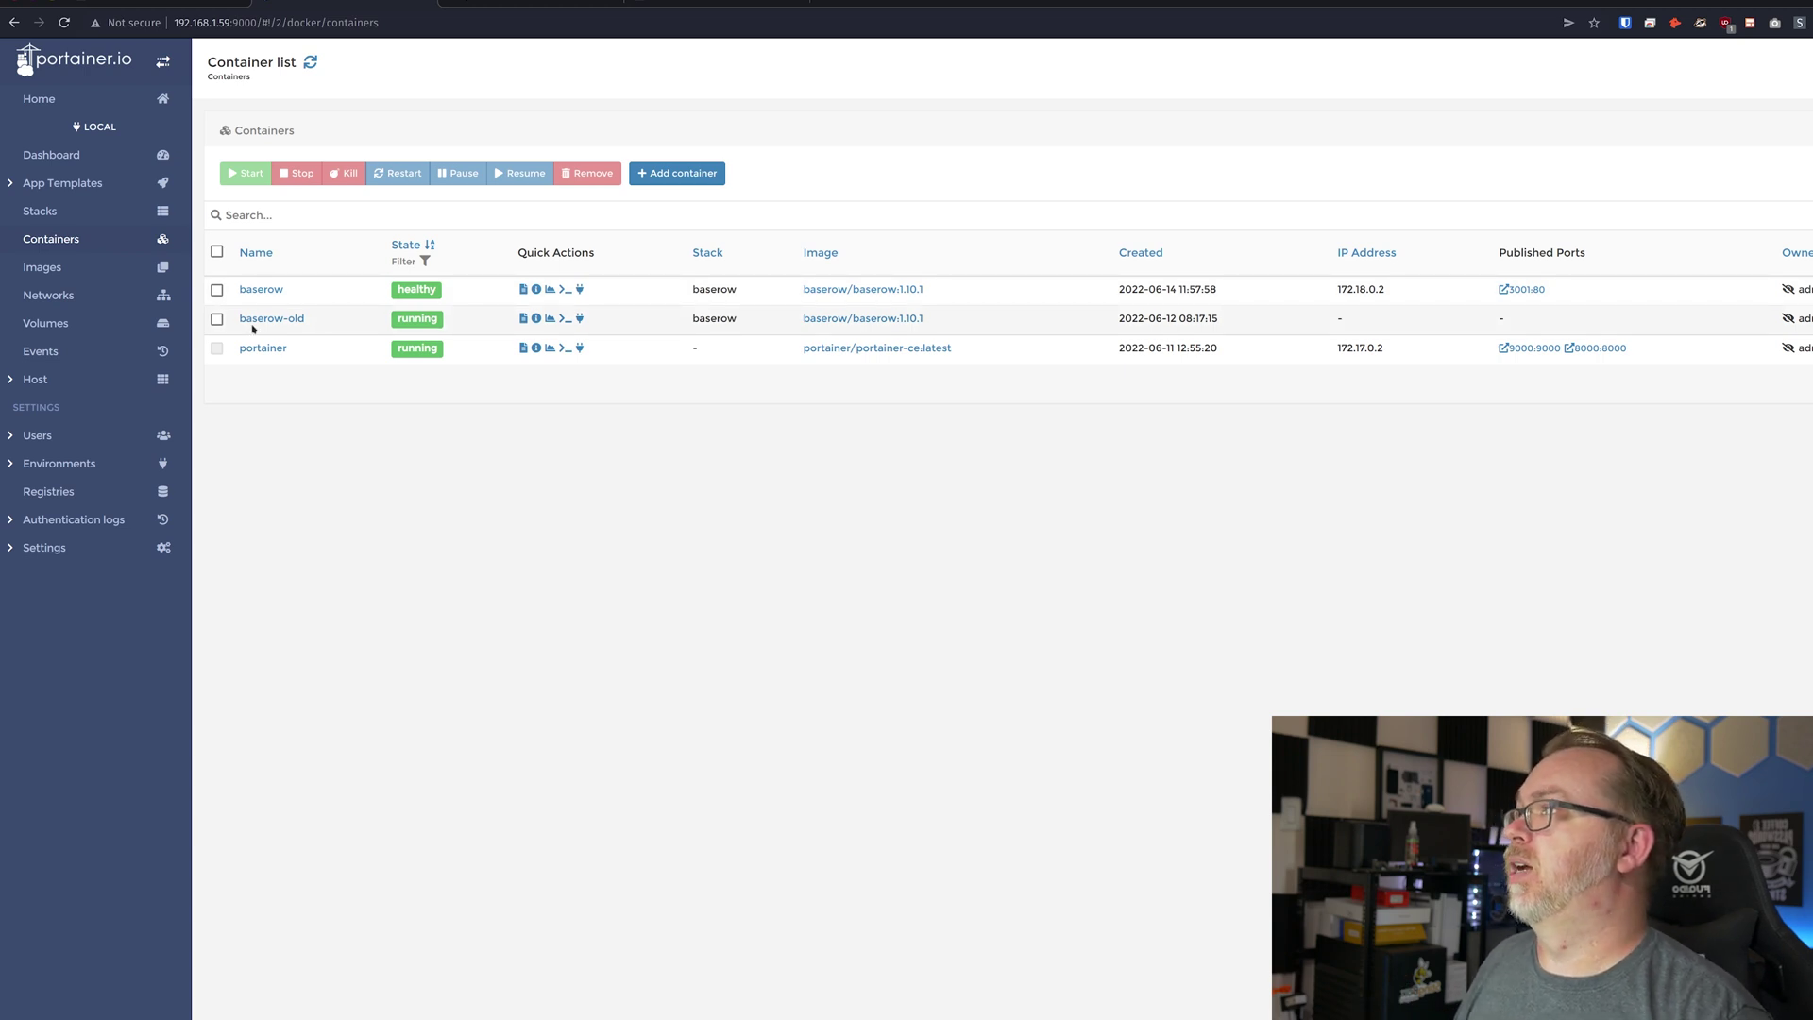
- In Portainer, try to stop the baserow-old container and open the details of the baserow stack
{"action": "left_click", "coordinate": [219, 320]}
{"action": "left_click", "coordinate": [296, 173]}
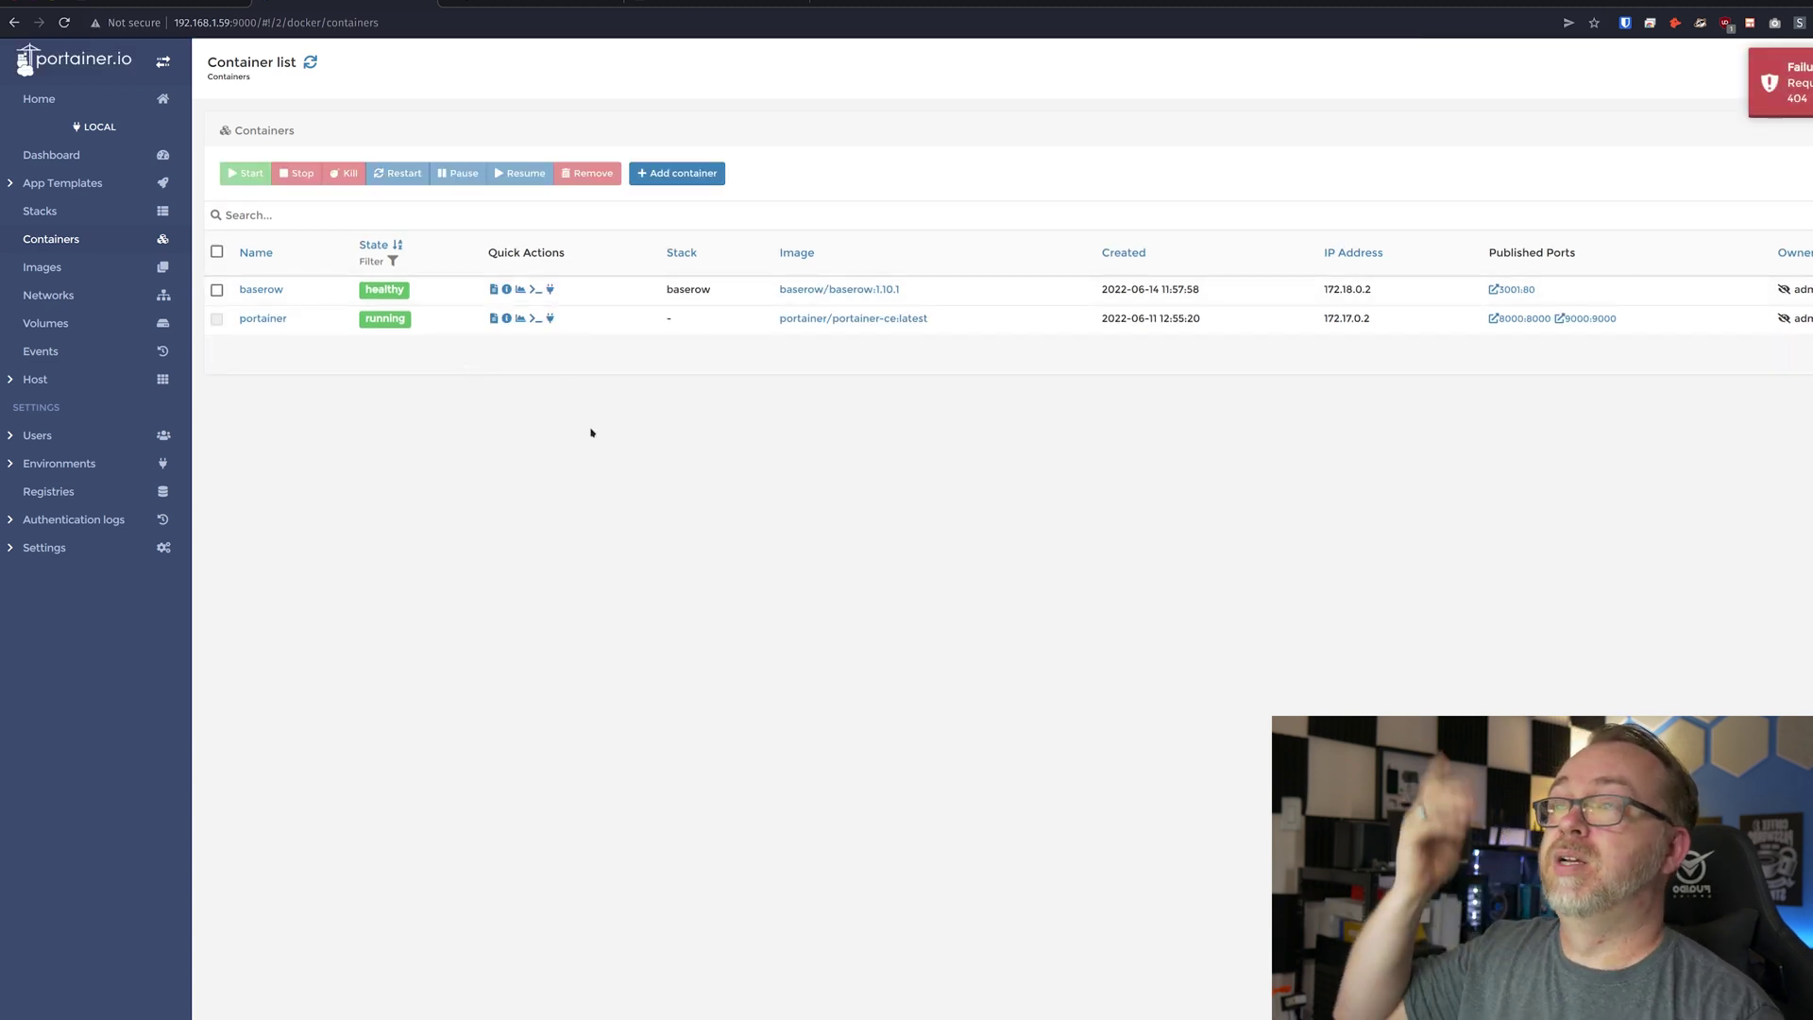
{"action": "left_click", "coordinate": [58, 212]}
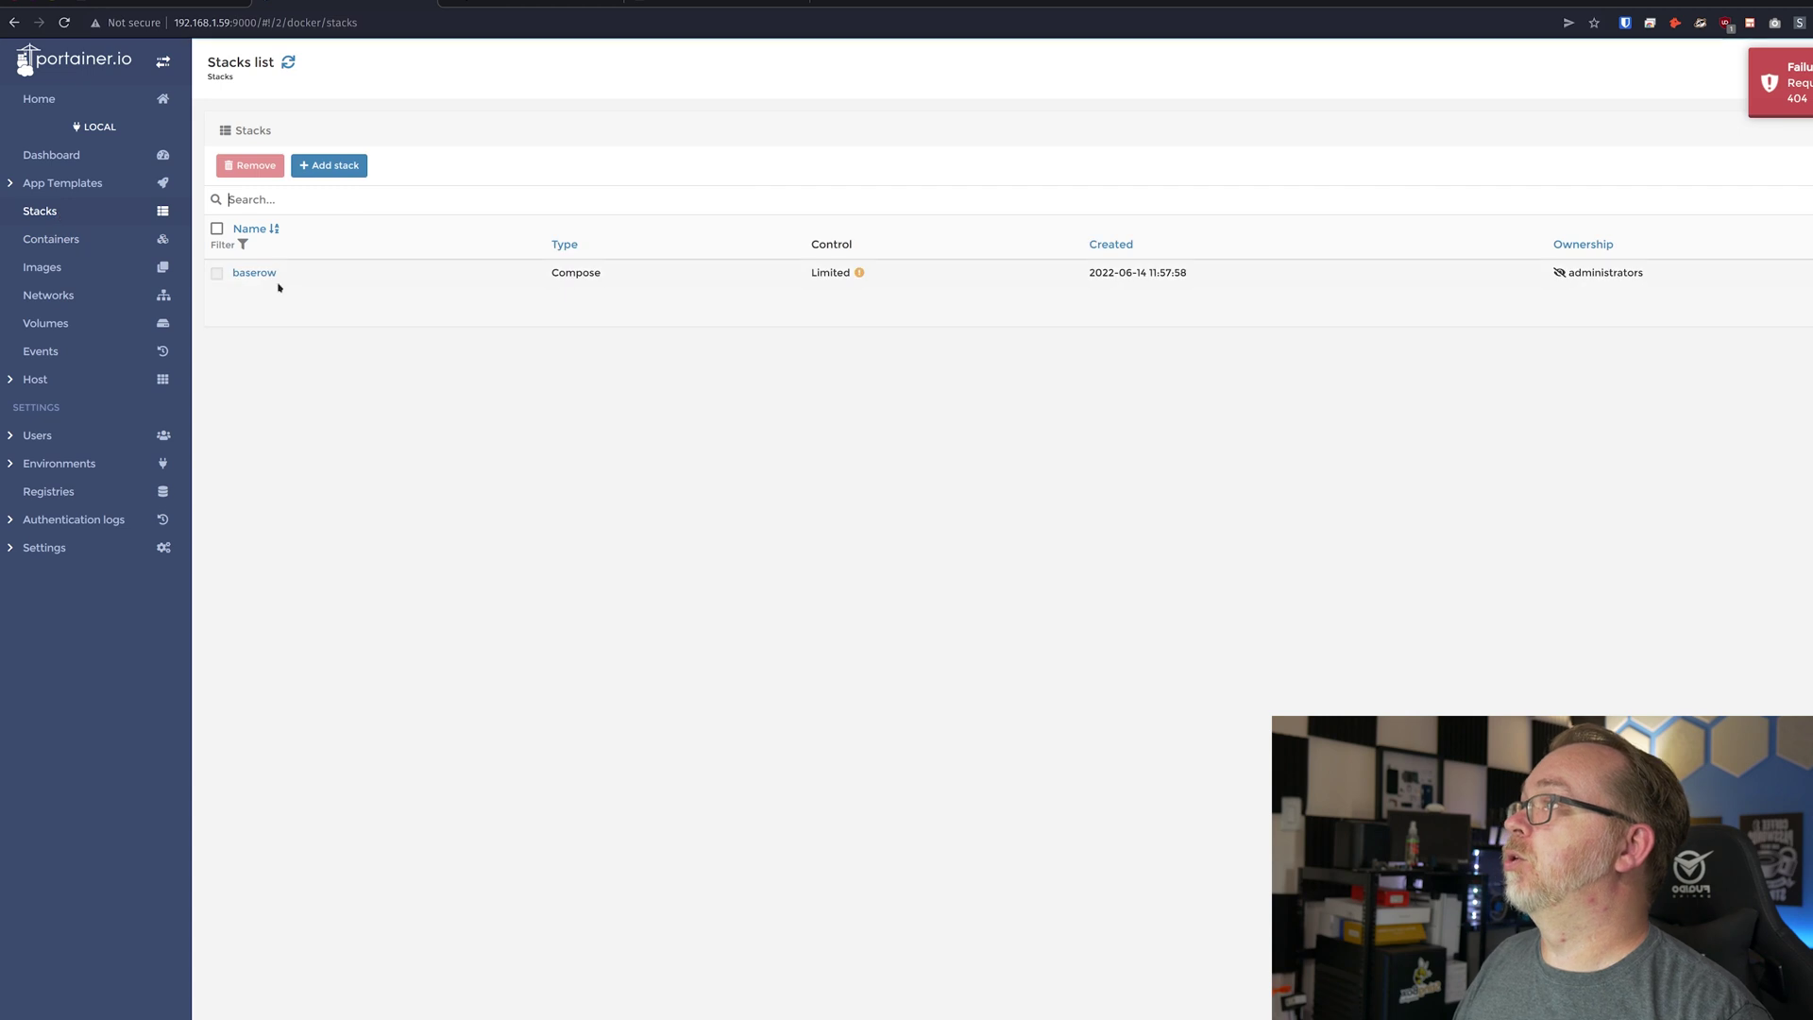
{"action": "left_click", "coordinate": [265, 275]}
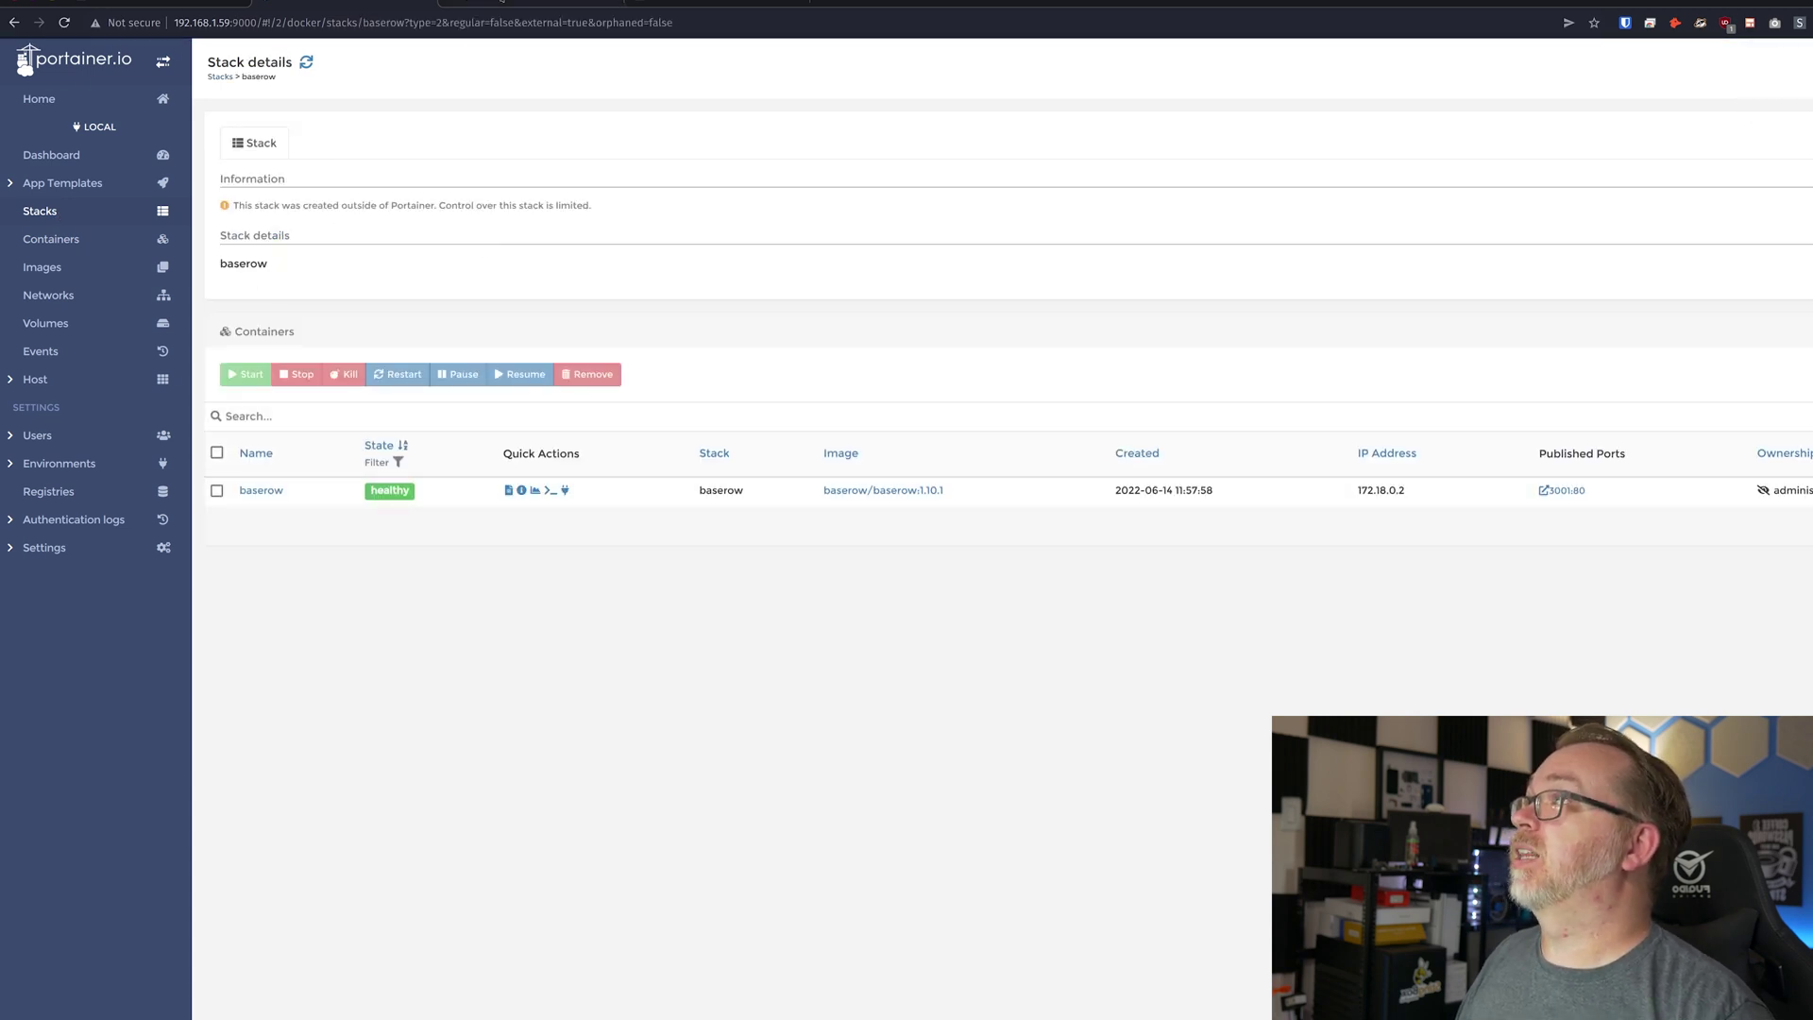
{"action": "left_click", "coordinate": [486, 5]}
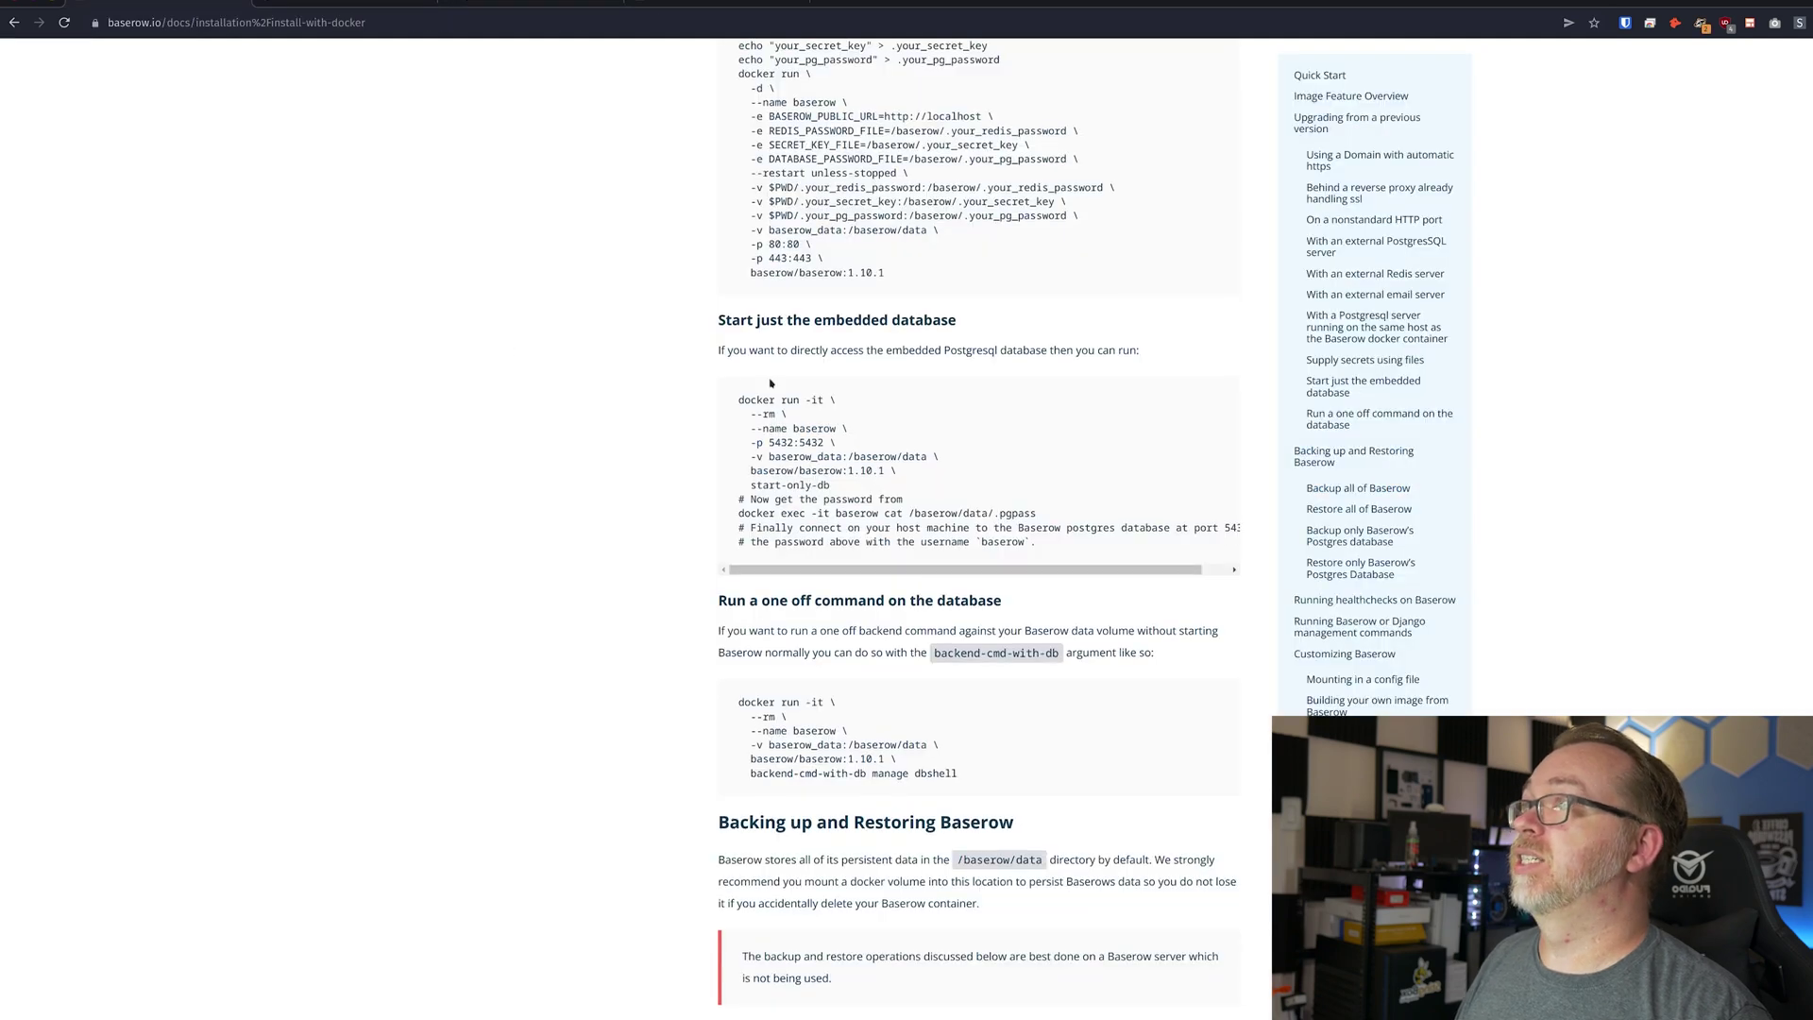
{"action": "scroll", "coordinate": [770, 383], "scroll_direction": "up", "scroll_amount": 5}
{"action": "scroll", "coordinate": [770, 383], "scroll_direction": "up", "scroll_amount": 15}
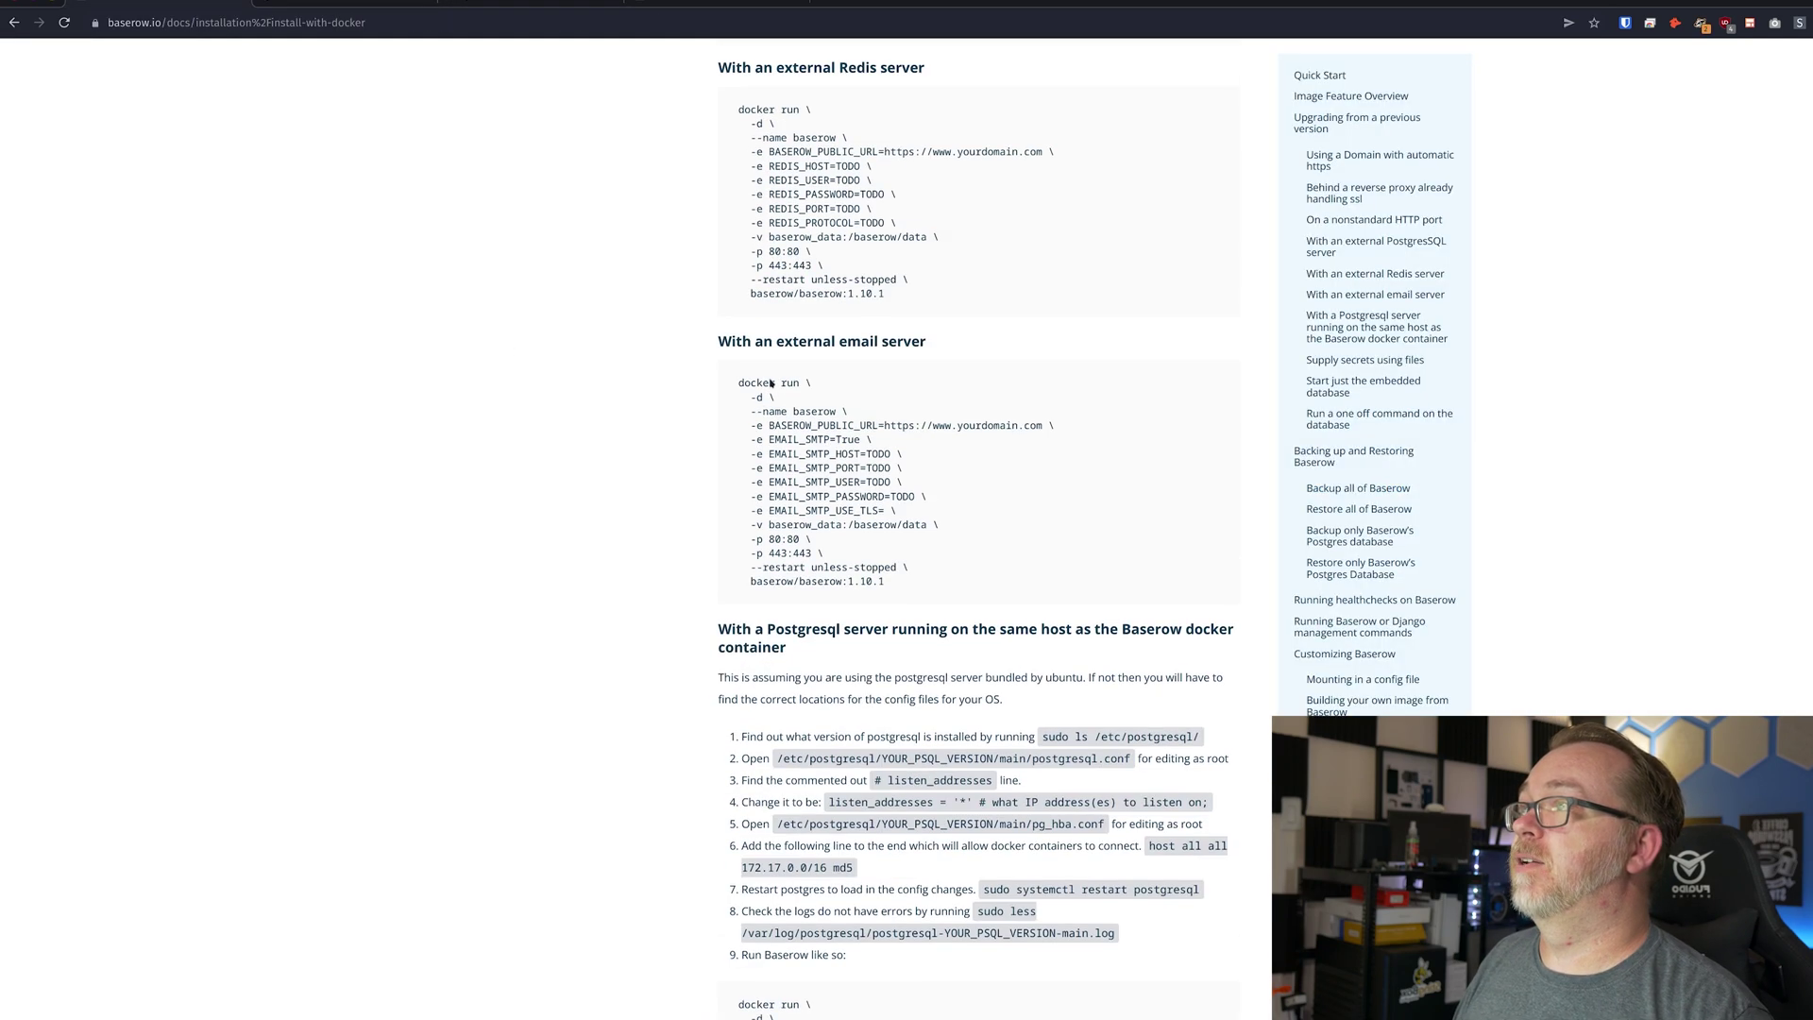
{"action": "scroll", "coordinate": [770, 383], "scroll_direction": "up", "scroll_amount": 4}
{"action": "left_click_drag", "start_coordinate": [742, 350], "coordinate": [944, 425]}
{"action": "left_click", "coordinate": [892, 452]}
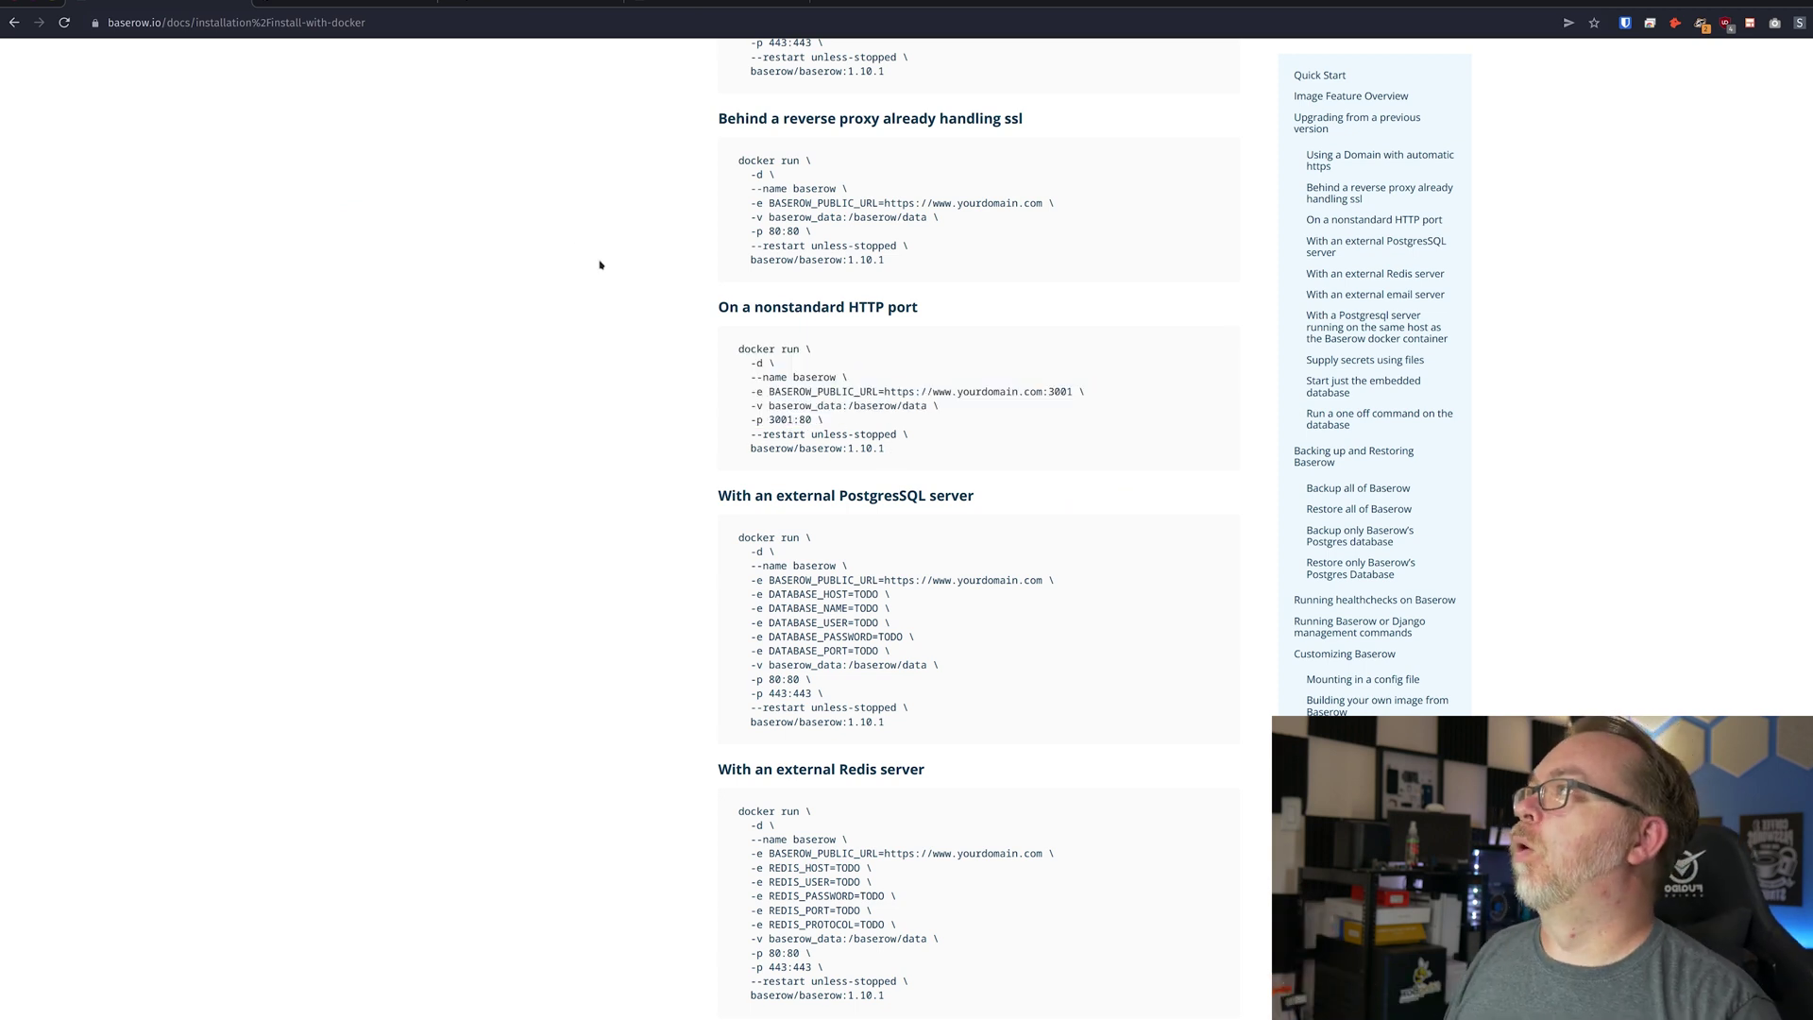
{"action": "left_click", "coordinate": [347, 4]}
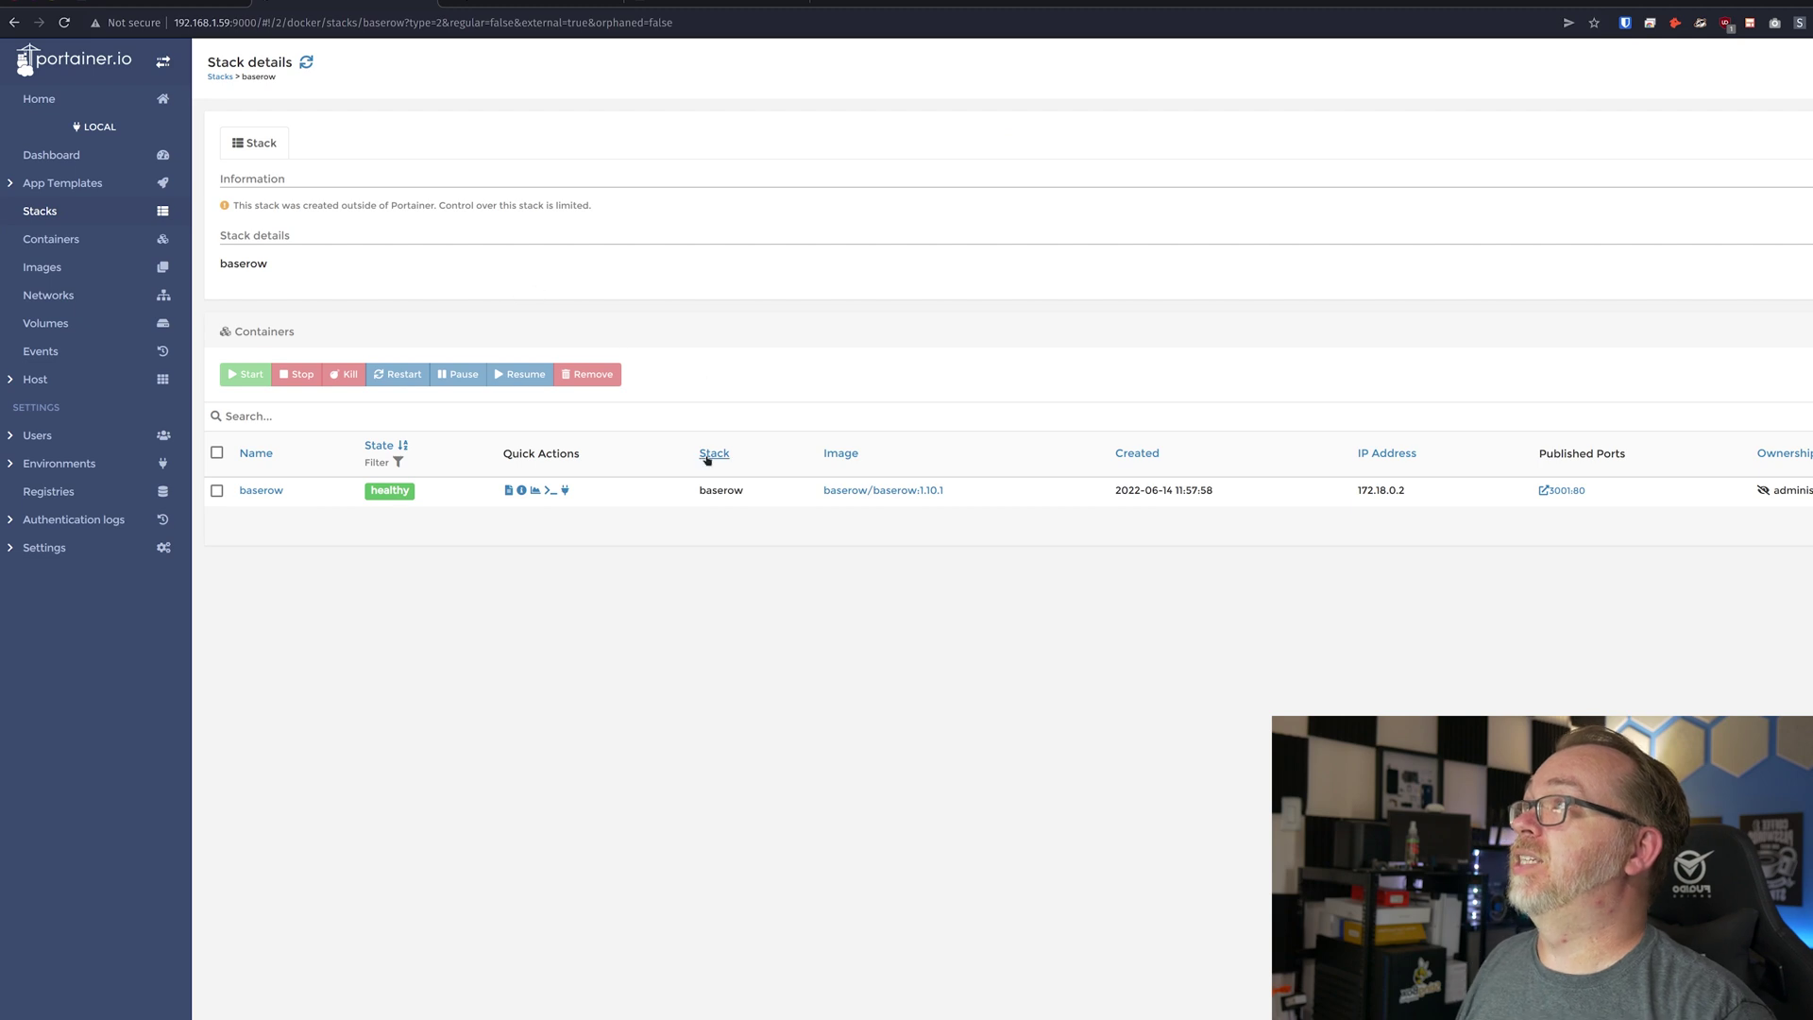
- Copy the docker run command for "Behind a reverse proxy already handling ssl" from the Baserow documentation
{"action": "left_click", "coordinate": [260, 3]}
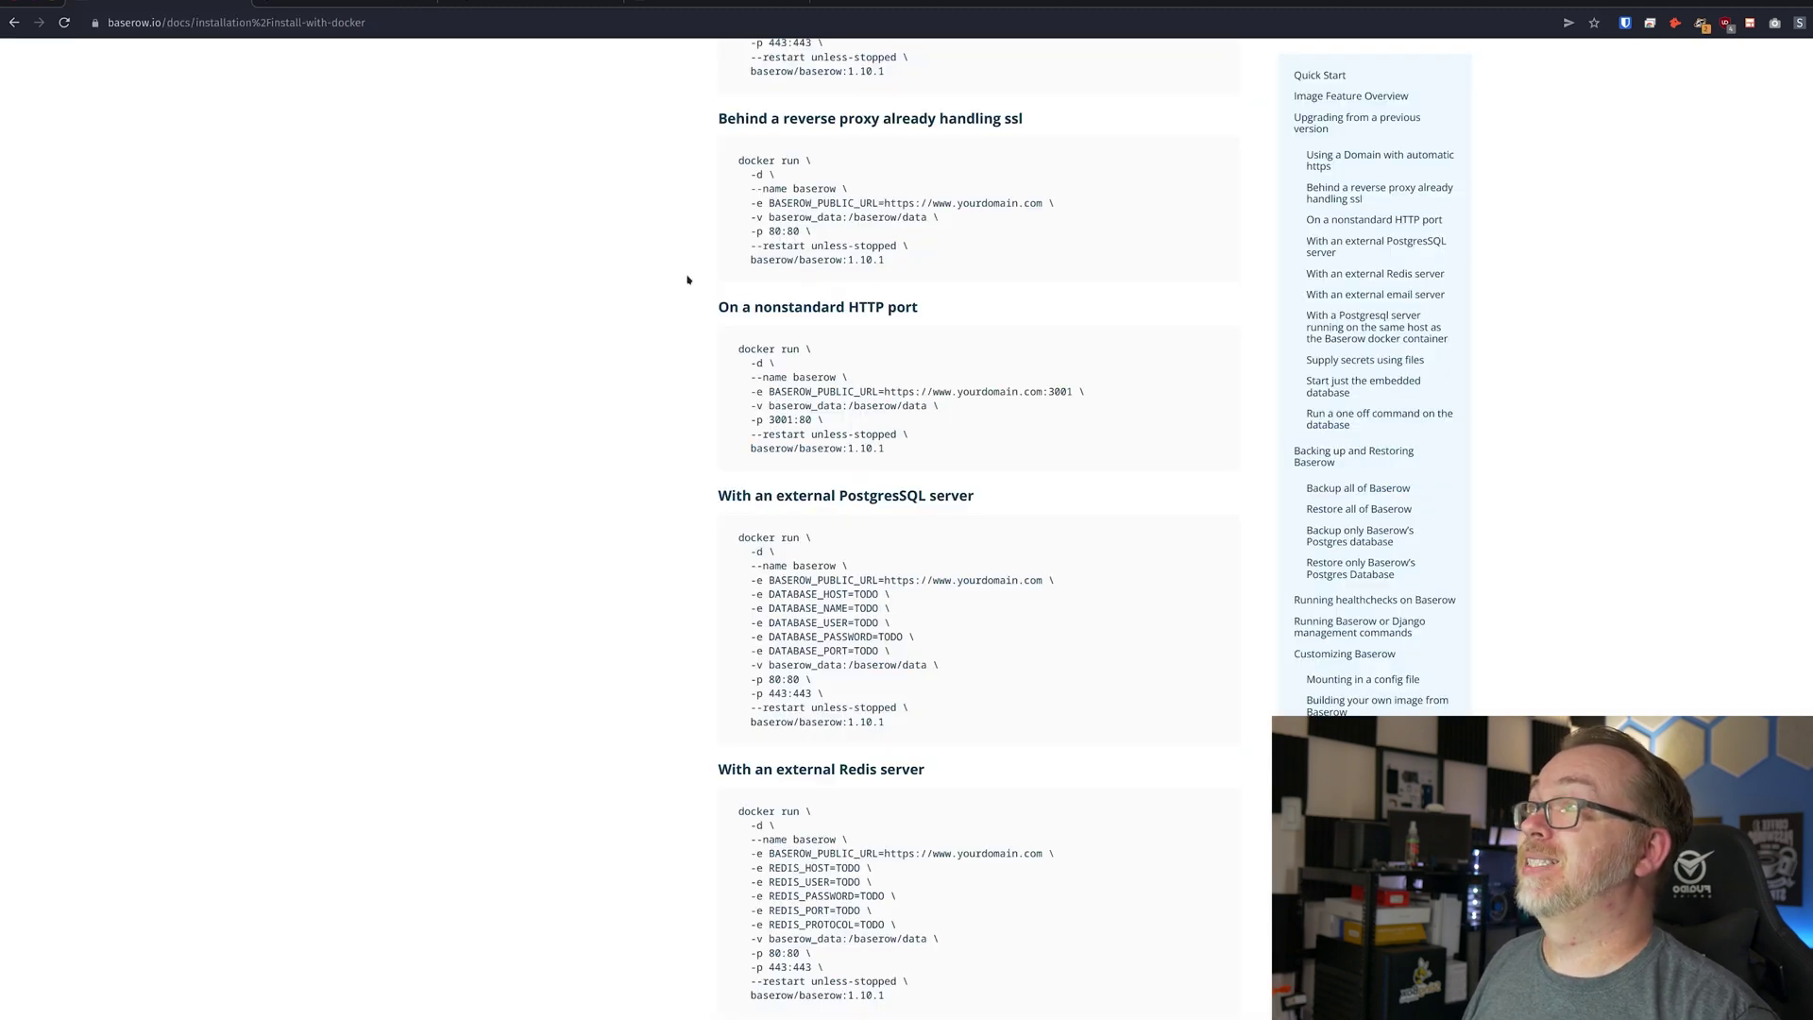
{"action": "left_click_drag", "start_coordinate": [736, 164], "coordinate": [950, 267]}
{"action": "key", "text": "ctrl+c"}
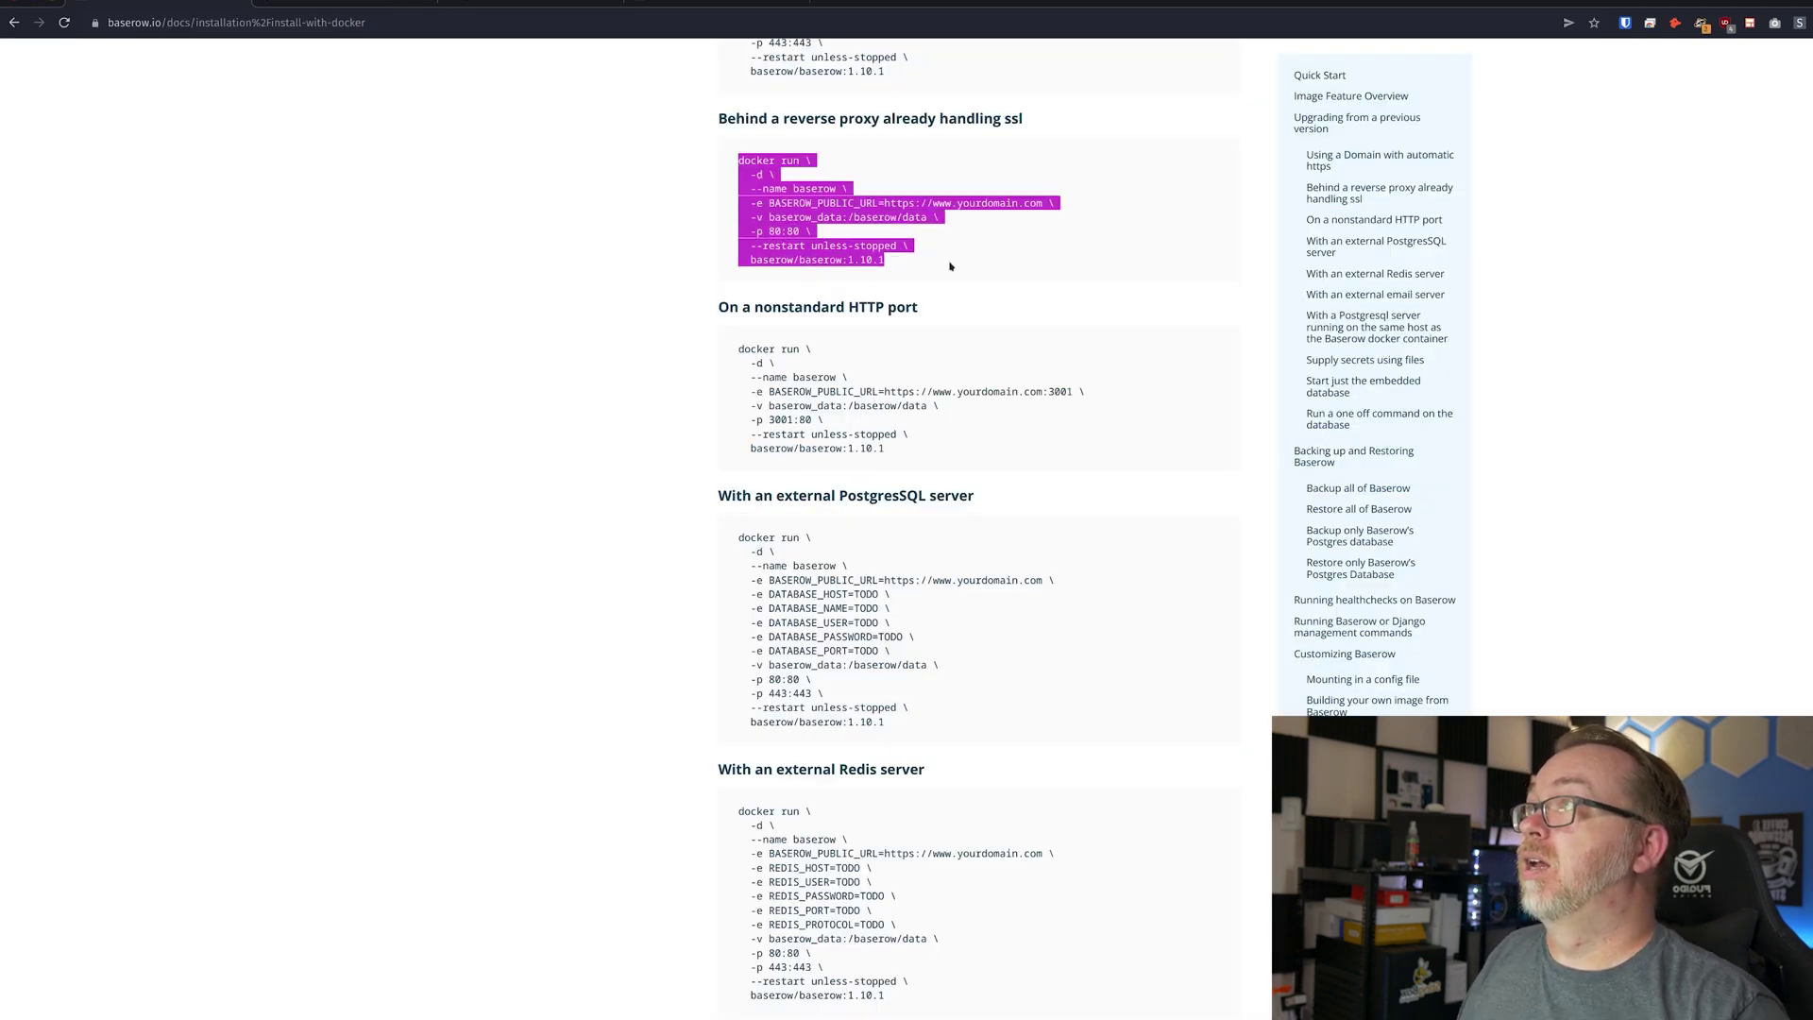
- Open composerize.com in a new tab, convert the copied Baserow command to Docker Compose, and highlight the public URL in the output
{"action": "key", "text": "ctrl+t"}
{"action": "type", "text": "compose"}
{"action": "key", "text": "Return"}
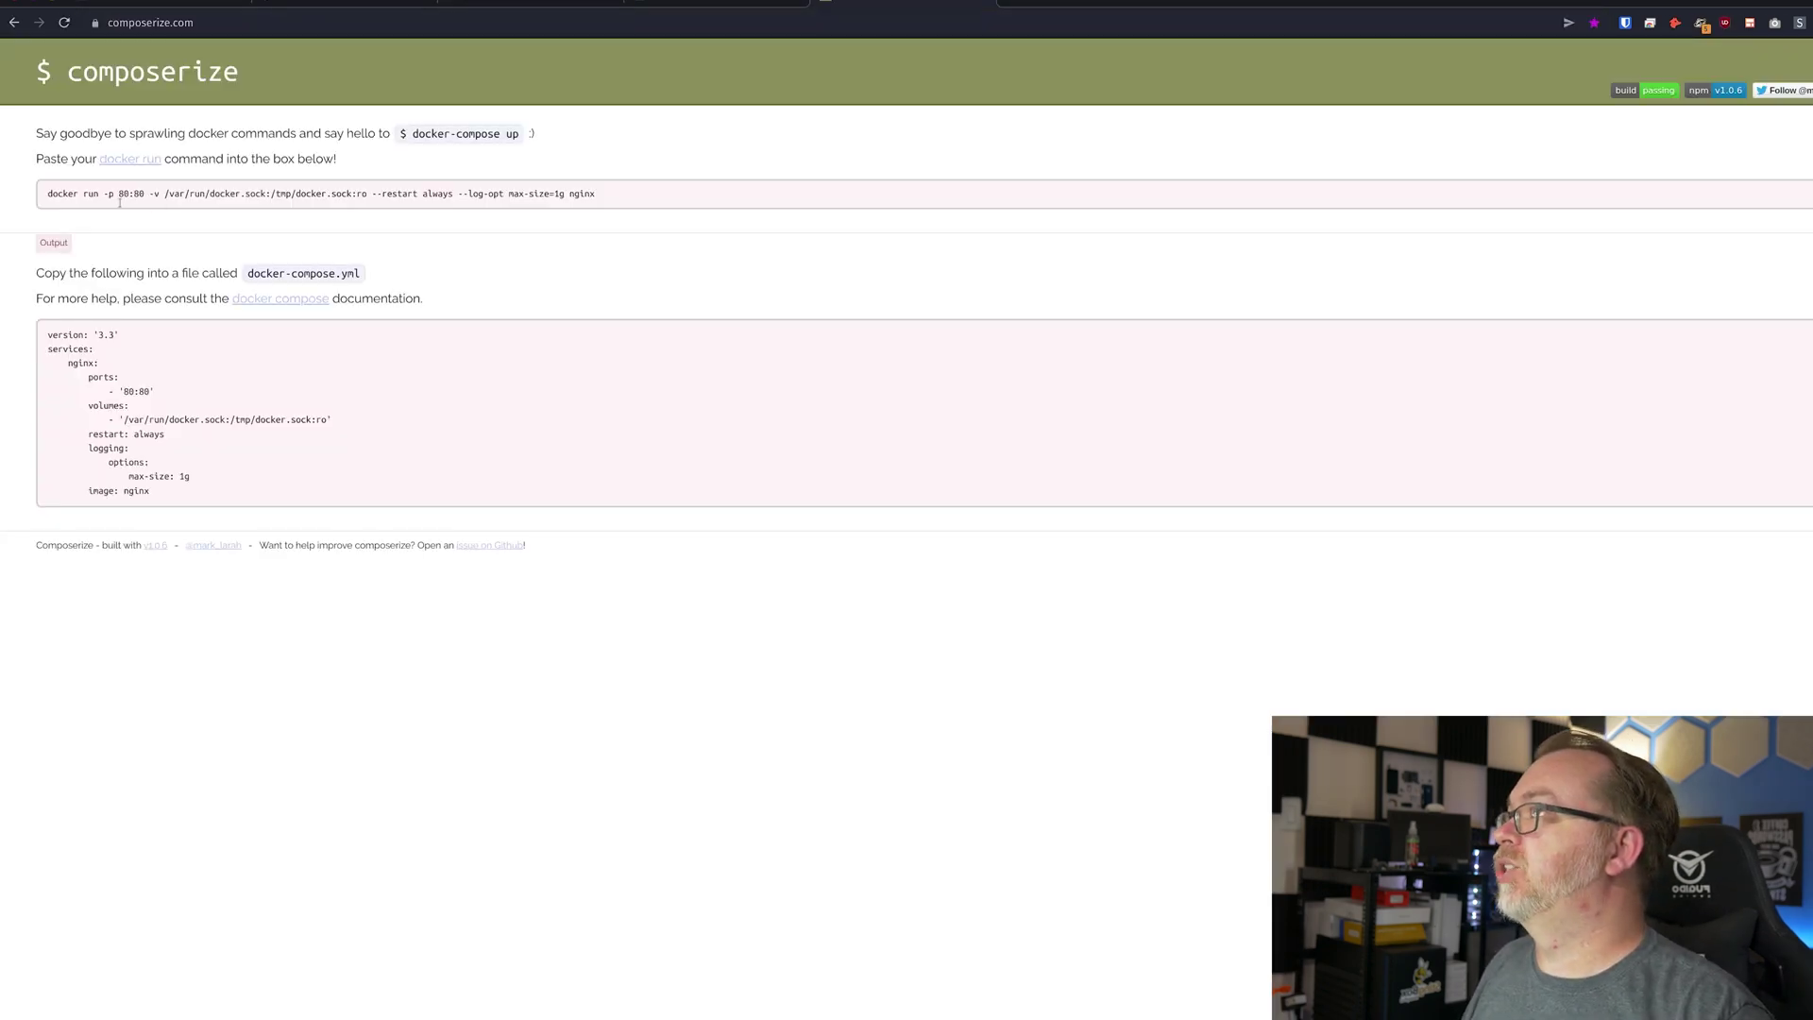
{"action": "left_click", "coordinate": [105, 194]}
{"action": "key", "text": "shift+Home"}
{"action": "key", "text": "shift+End"}
{"action": "key", "text": "BackSpace"}
{"action": "key", "text": "ctrl+v"}
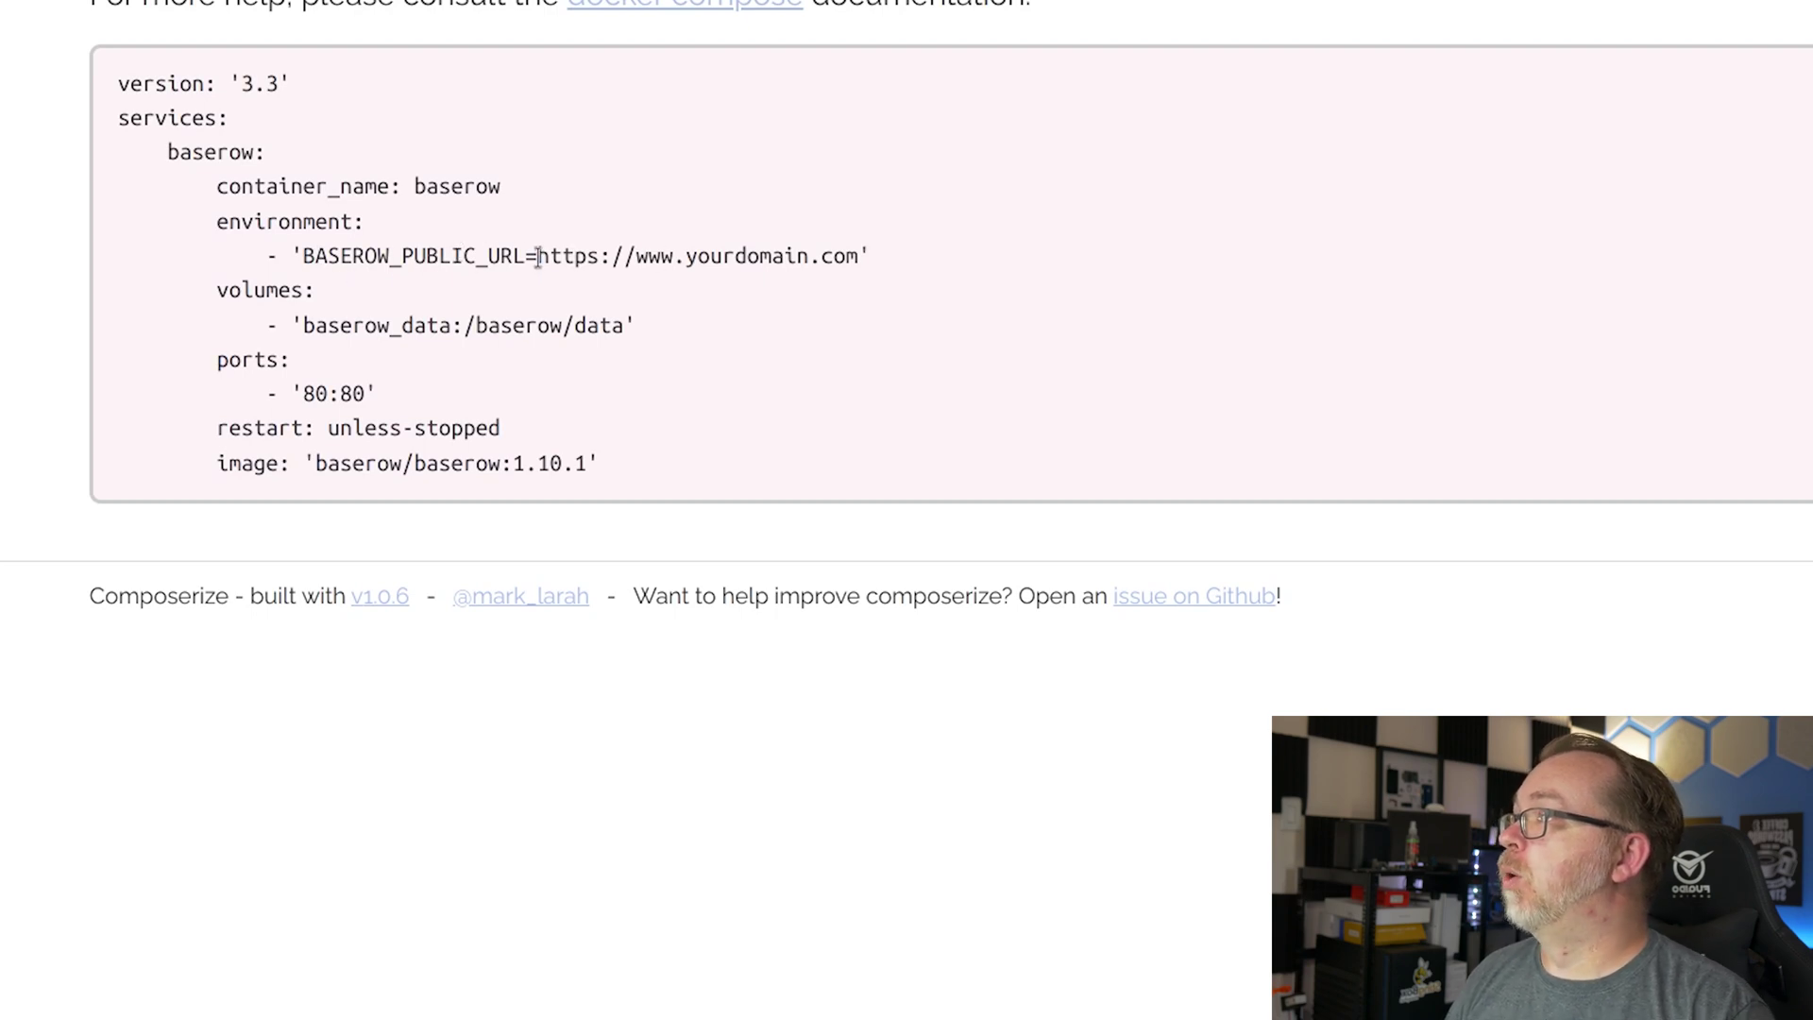
{"action": "left_click_drag", "start_coordinate": [537, 257], "coordinate": [878, 255]}
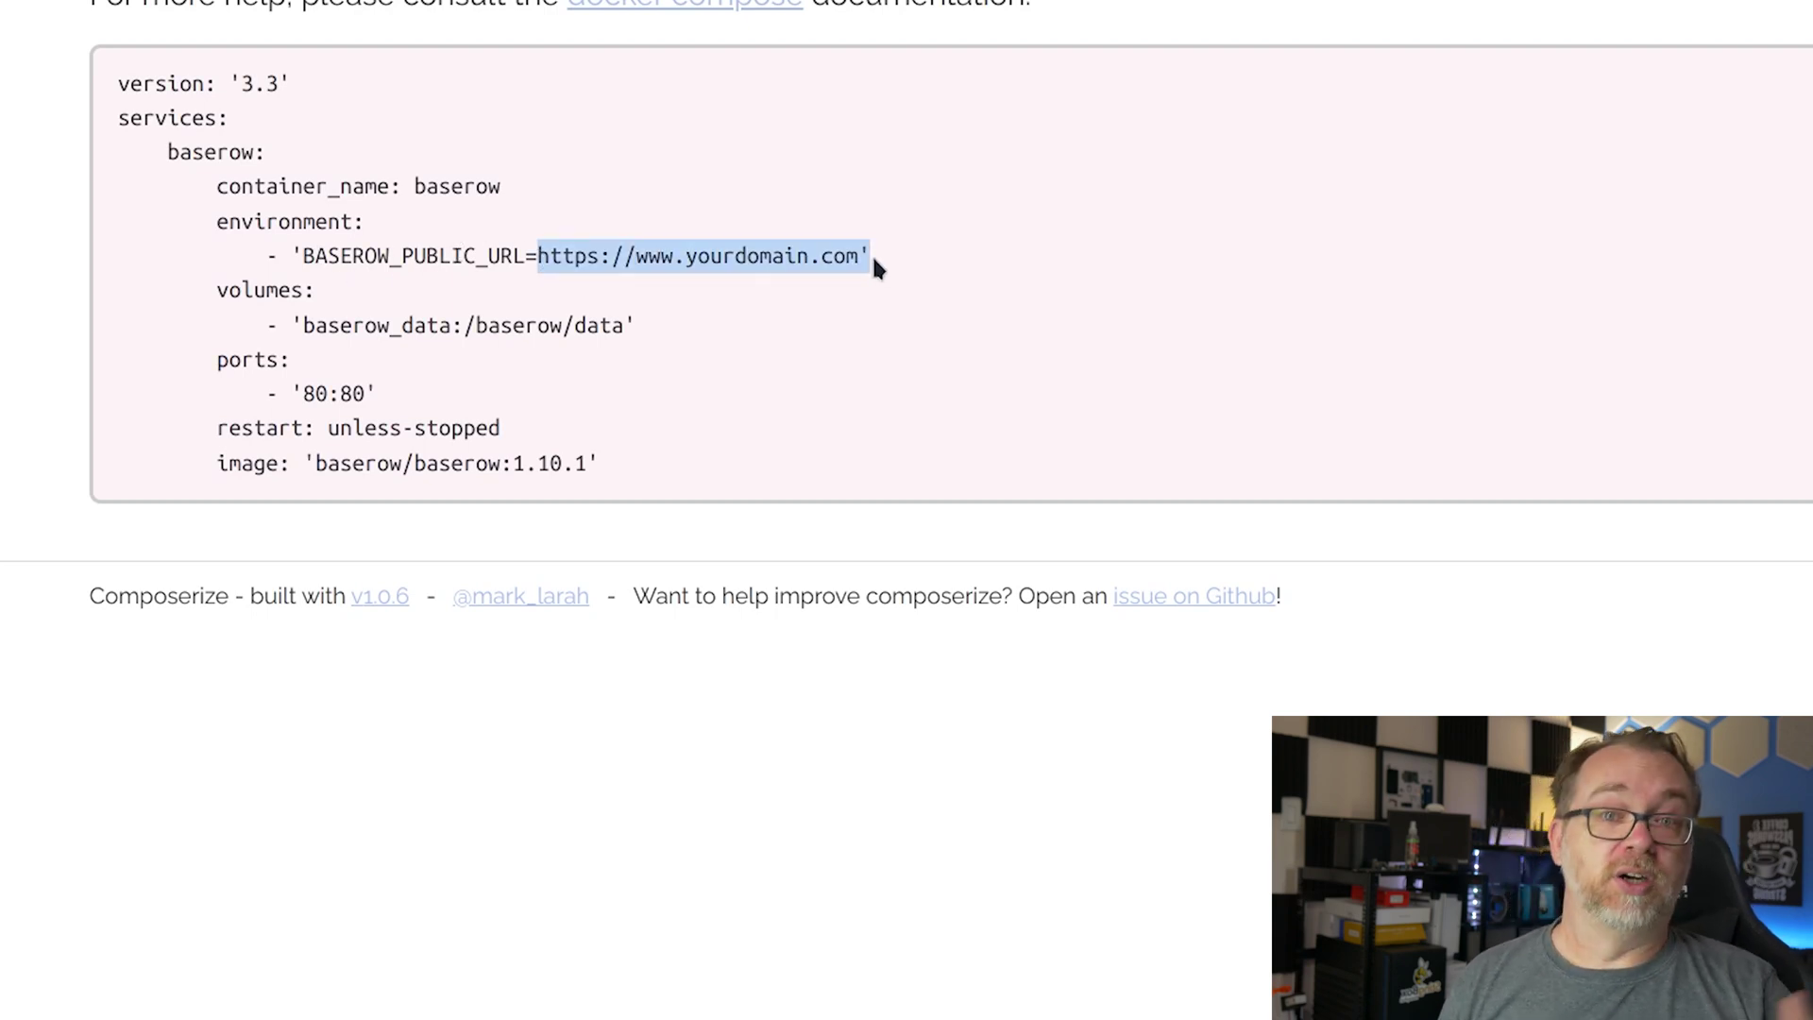
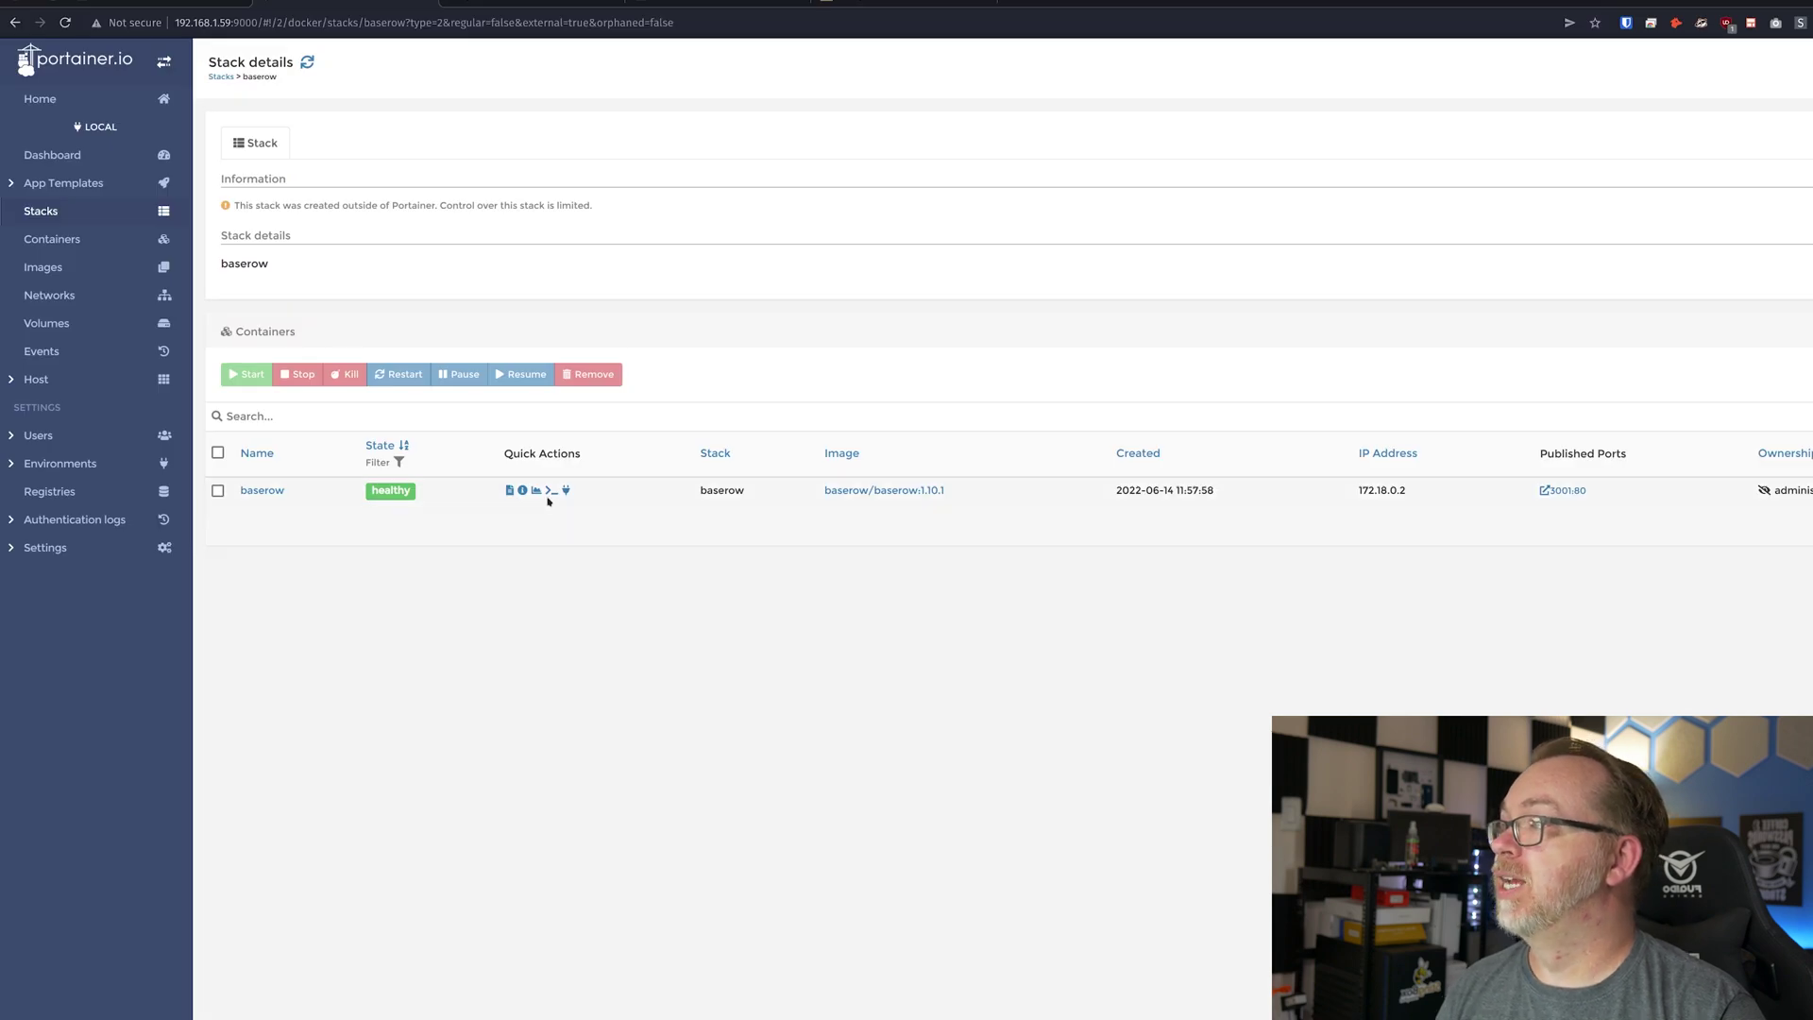
- Open the baserow container's statistics in Portainer and set the refresh rate to 1s
{"action": "left_click", "coordinate": [538, 490]}
{"action": "left_click", "coordinate": [619, 92]}
{"action": "left_click", "coordinate": [605, 111]}
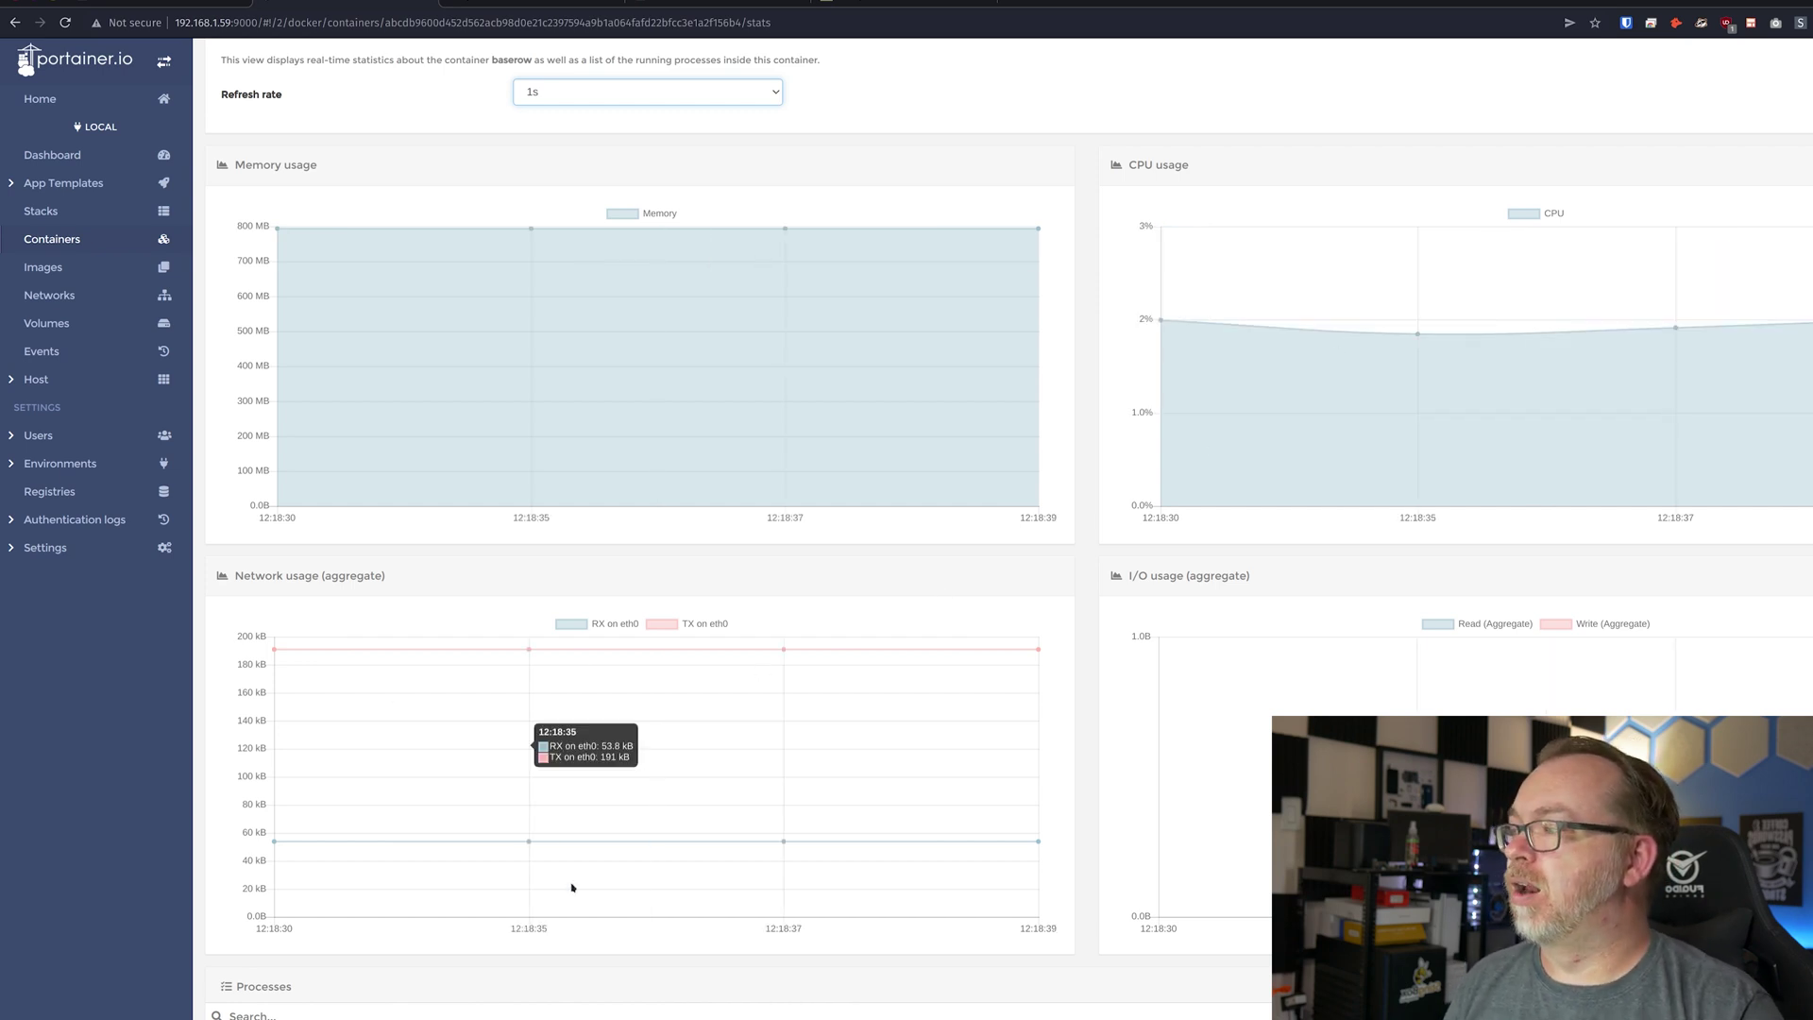
{"action": "scroll", "coordinate": [571, 887], "scroll_direction": "down", "scroll_amount": 2}
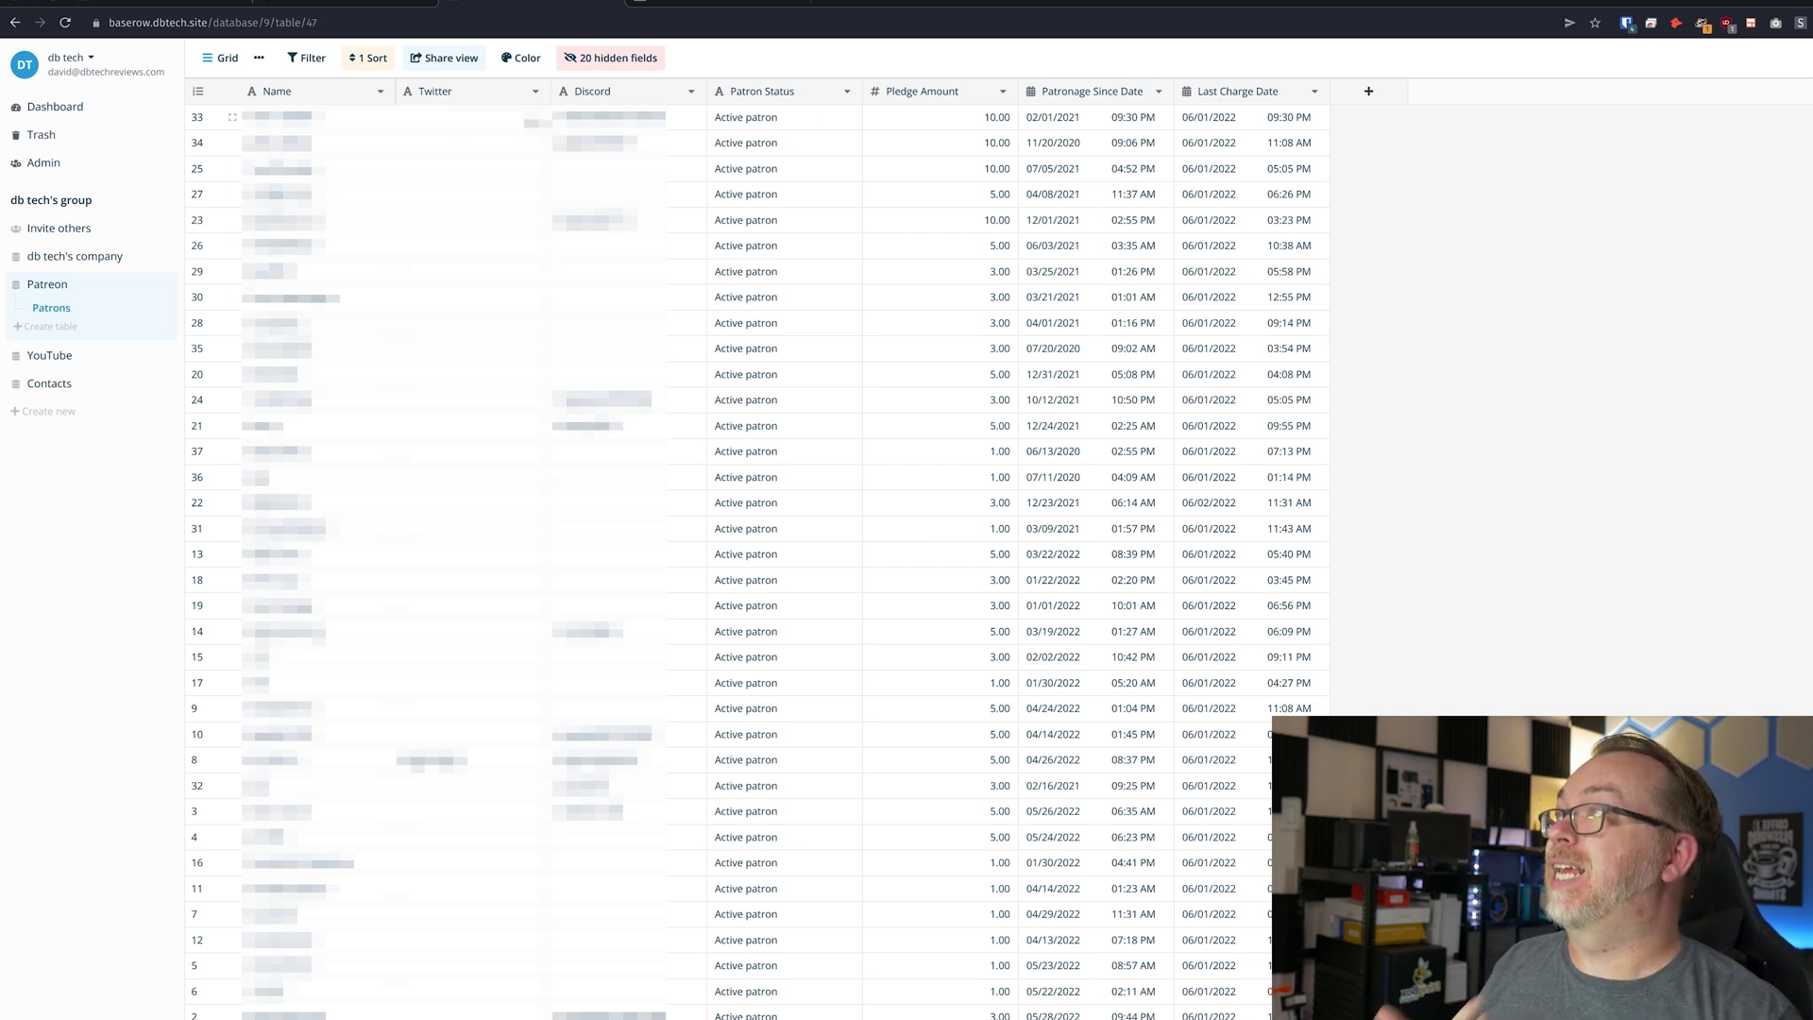
- In Baserow's Patrons table, look at the field types available for the Last Charge Date field and leave it as is
{"action": "left_click", "coordinate": [1315, 91]}
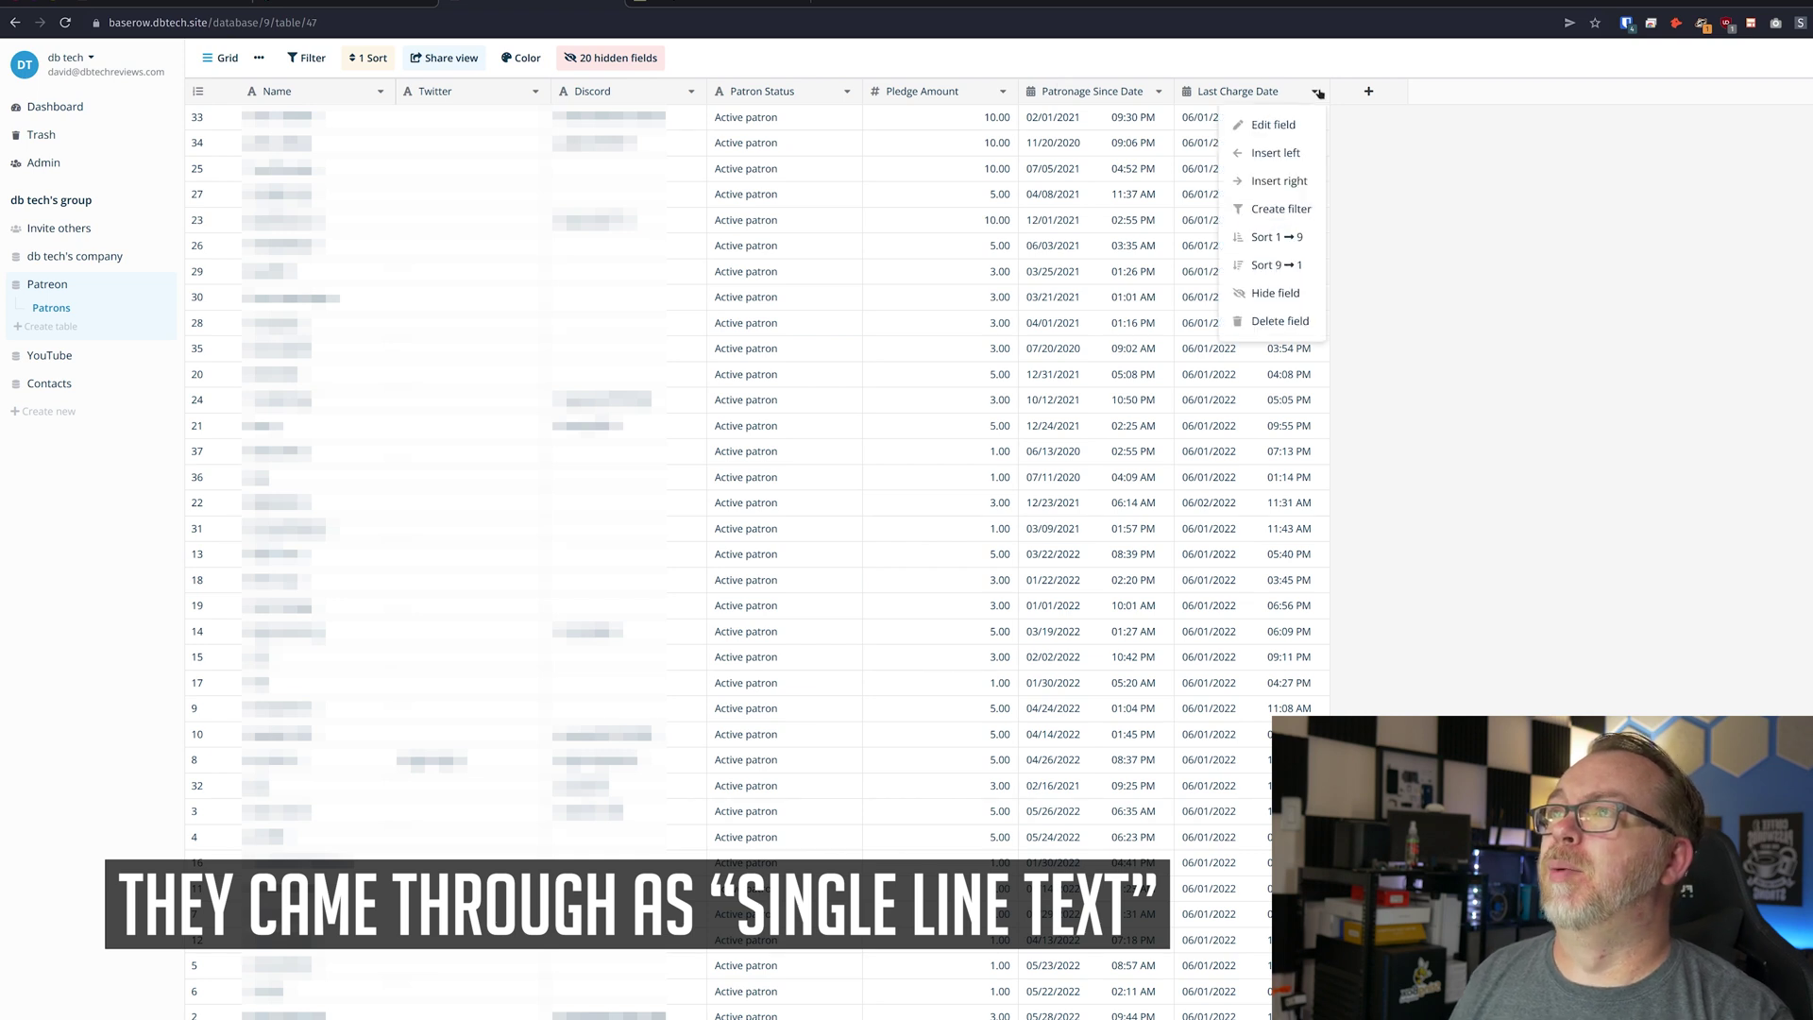
{"action": "left_click", "coordinate": [1307, 123]}
{"action": "left_click", "coordinate": [1336, 208]}
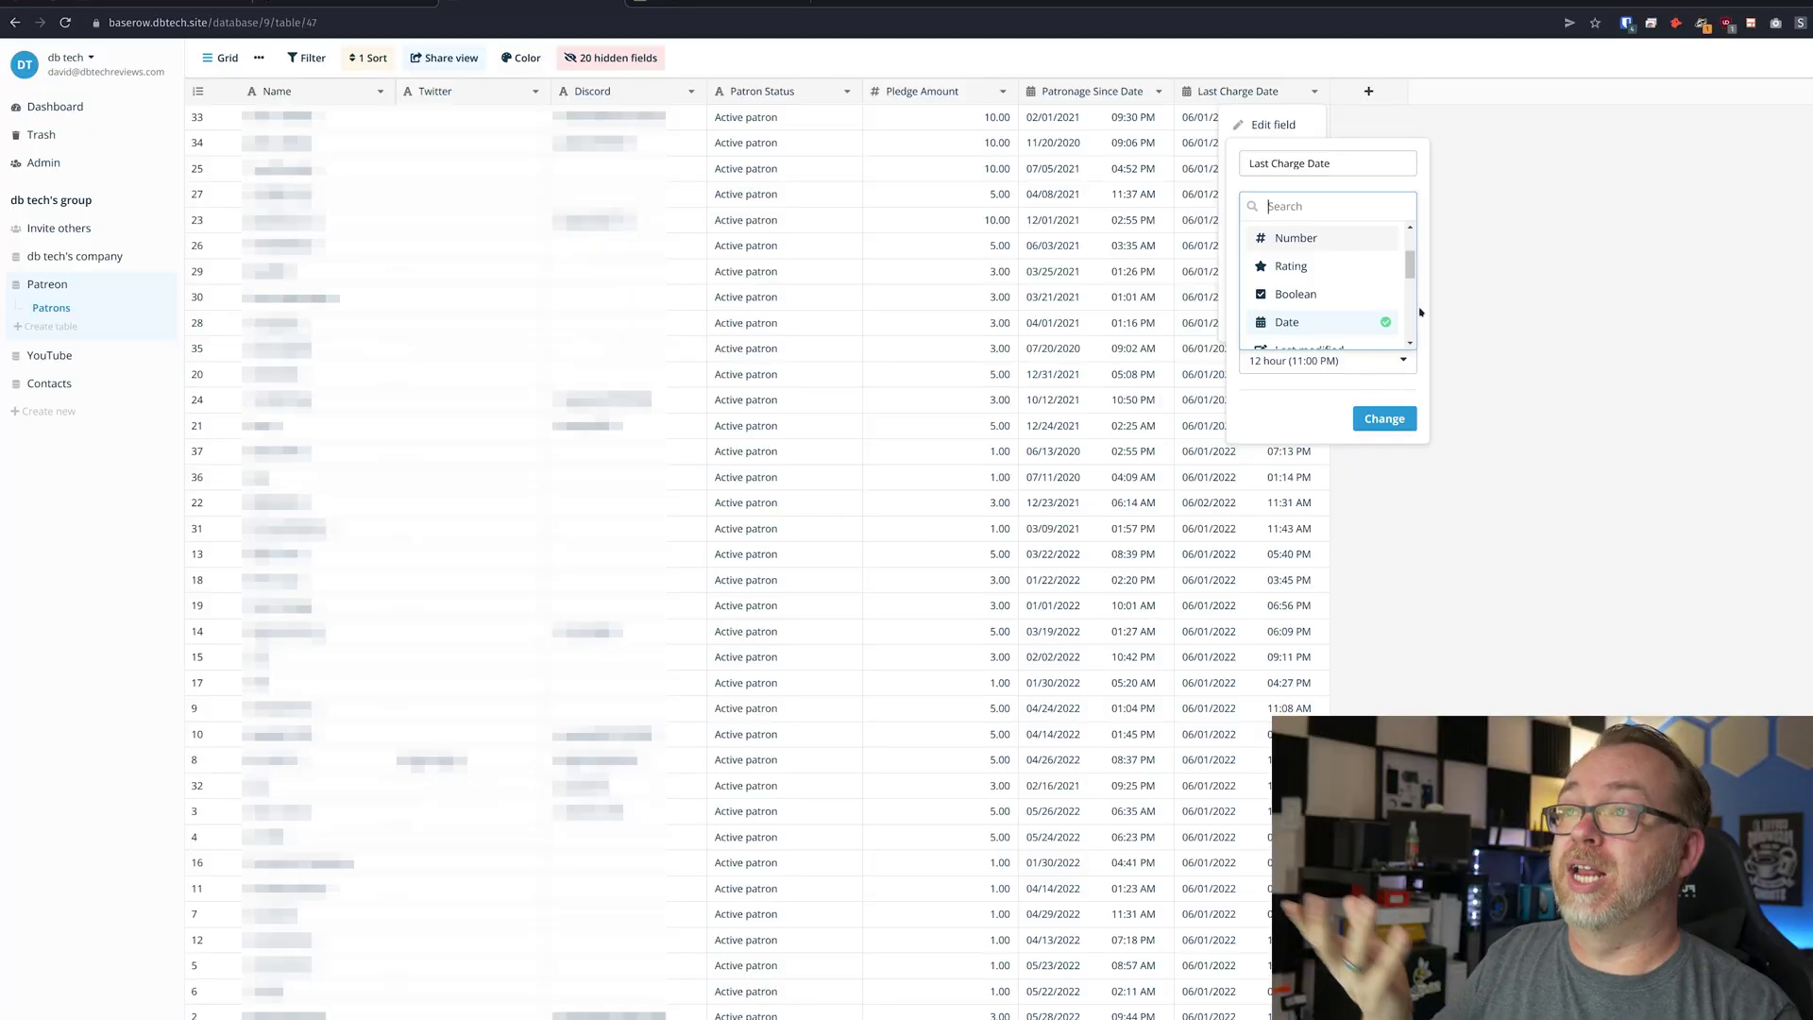
{"action": "left_click", "coordinate": [1549, 344]}
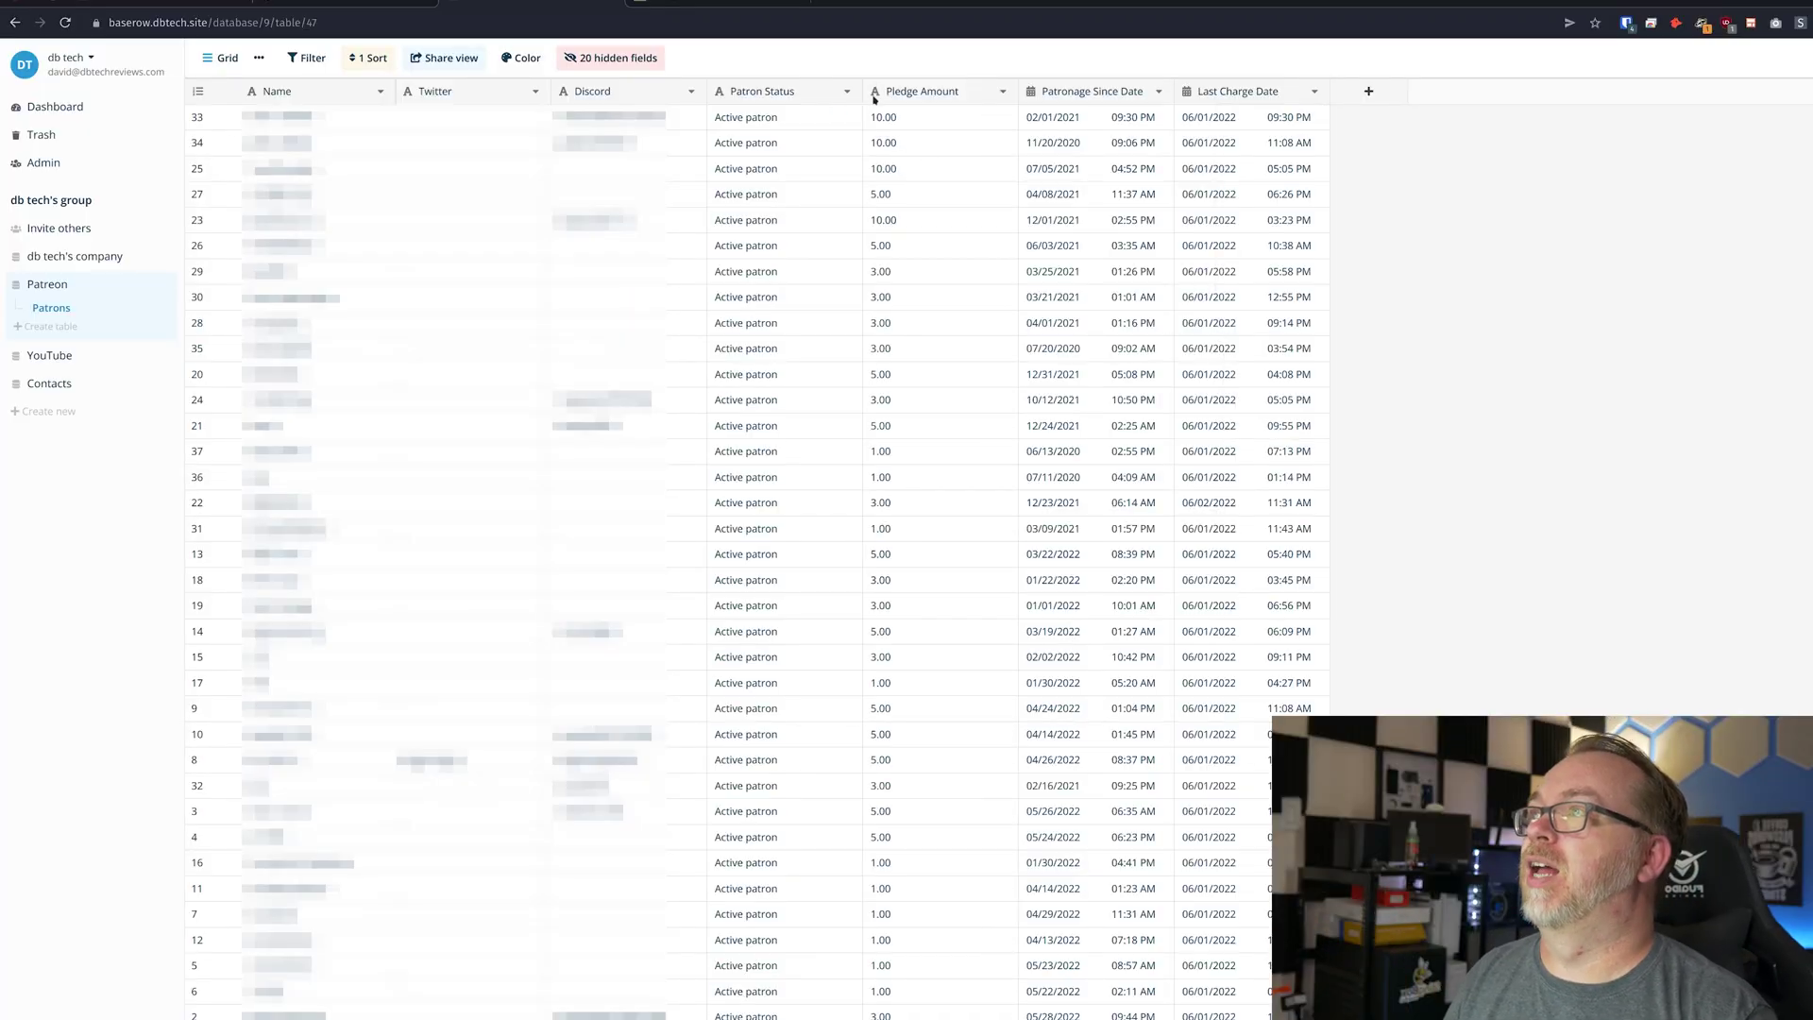
- Change the Pledge Amount field from single line text to a Number field with 2 decimal places
{"action": "left_click", "coordinate": [1002, 92]}
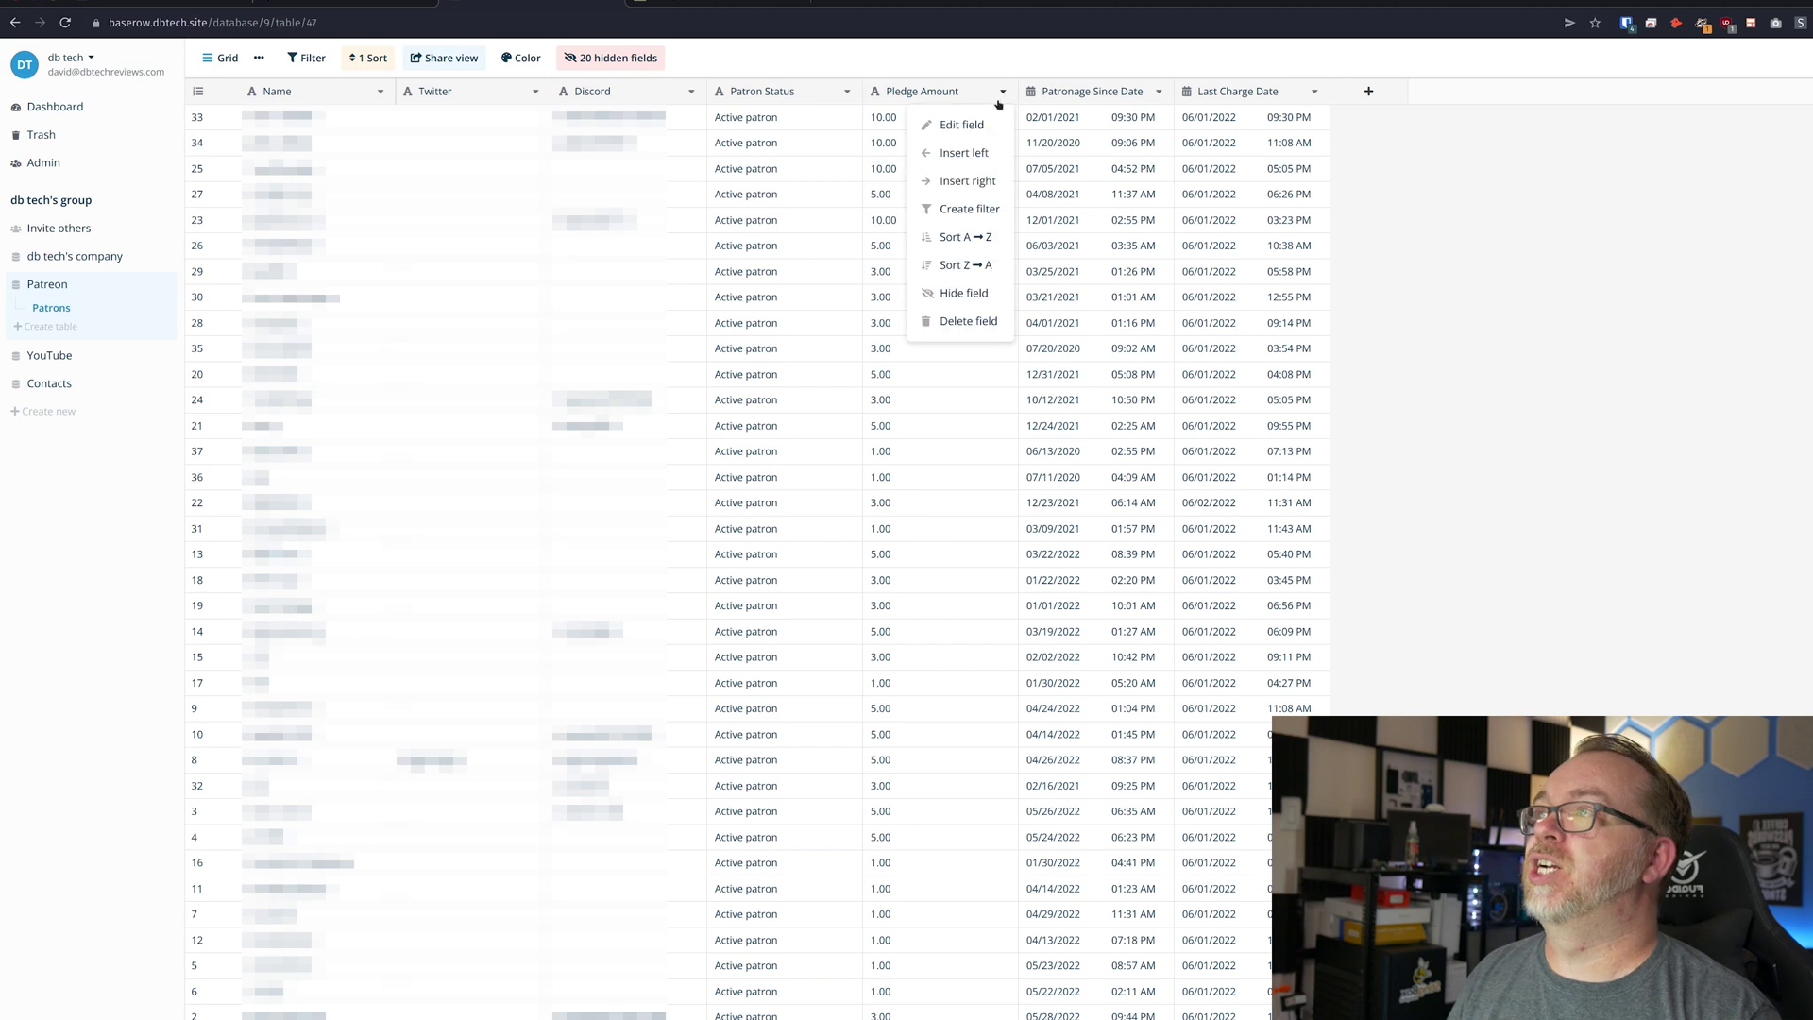
{"action": "left_click", "coordinate": [970, 126]}
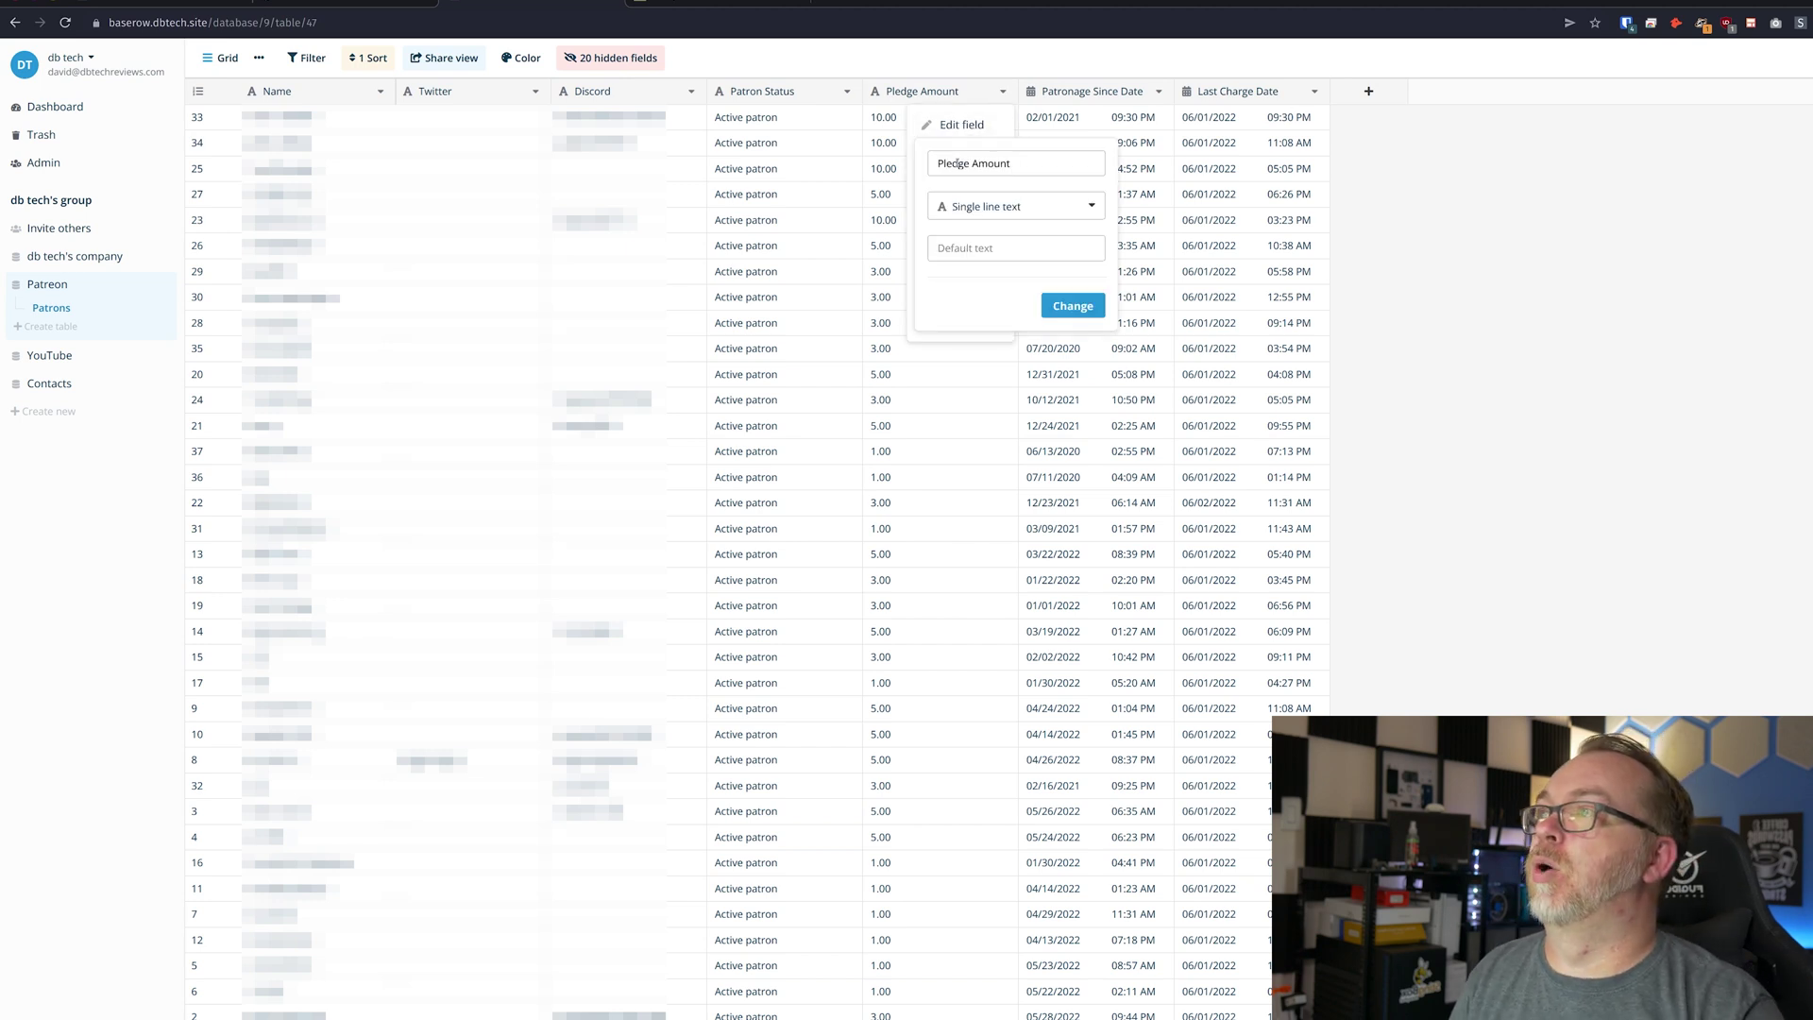
{"action": "left_click", "coordinate": [1081, 207]}
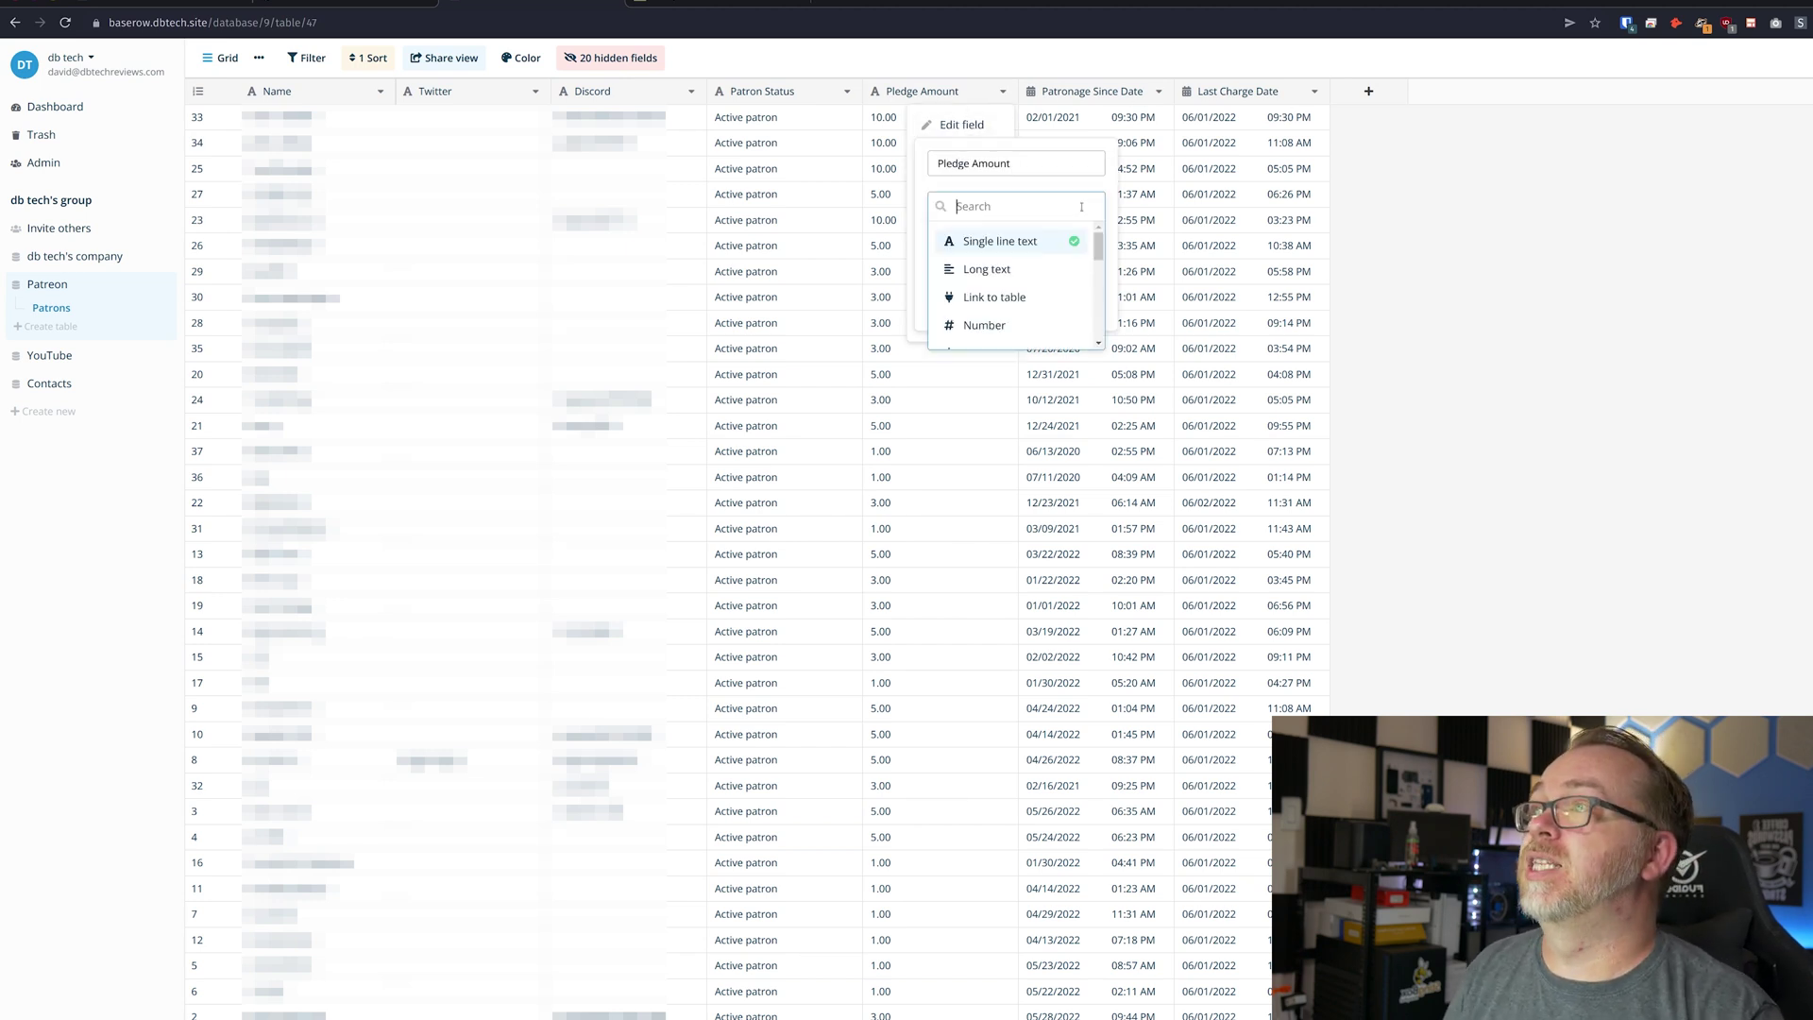
{"action": "scroll", "coordinate": [1025, 321], "scroll_direction": "down", "scroll_amount": 2}
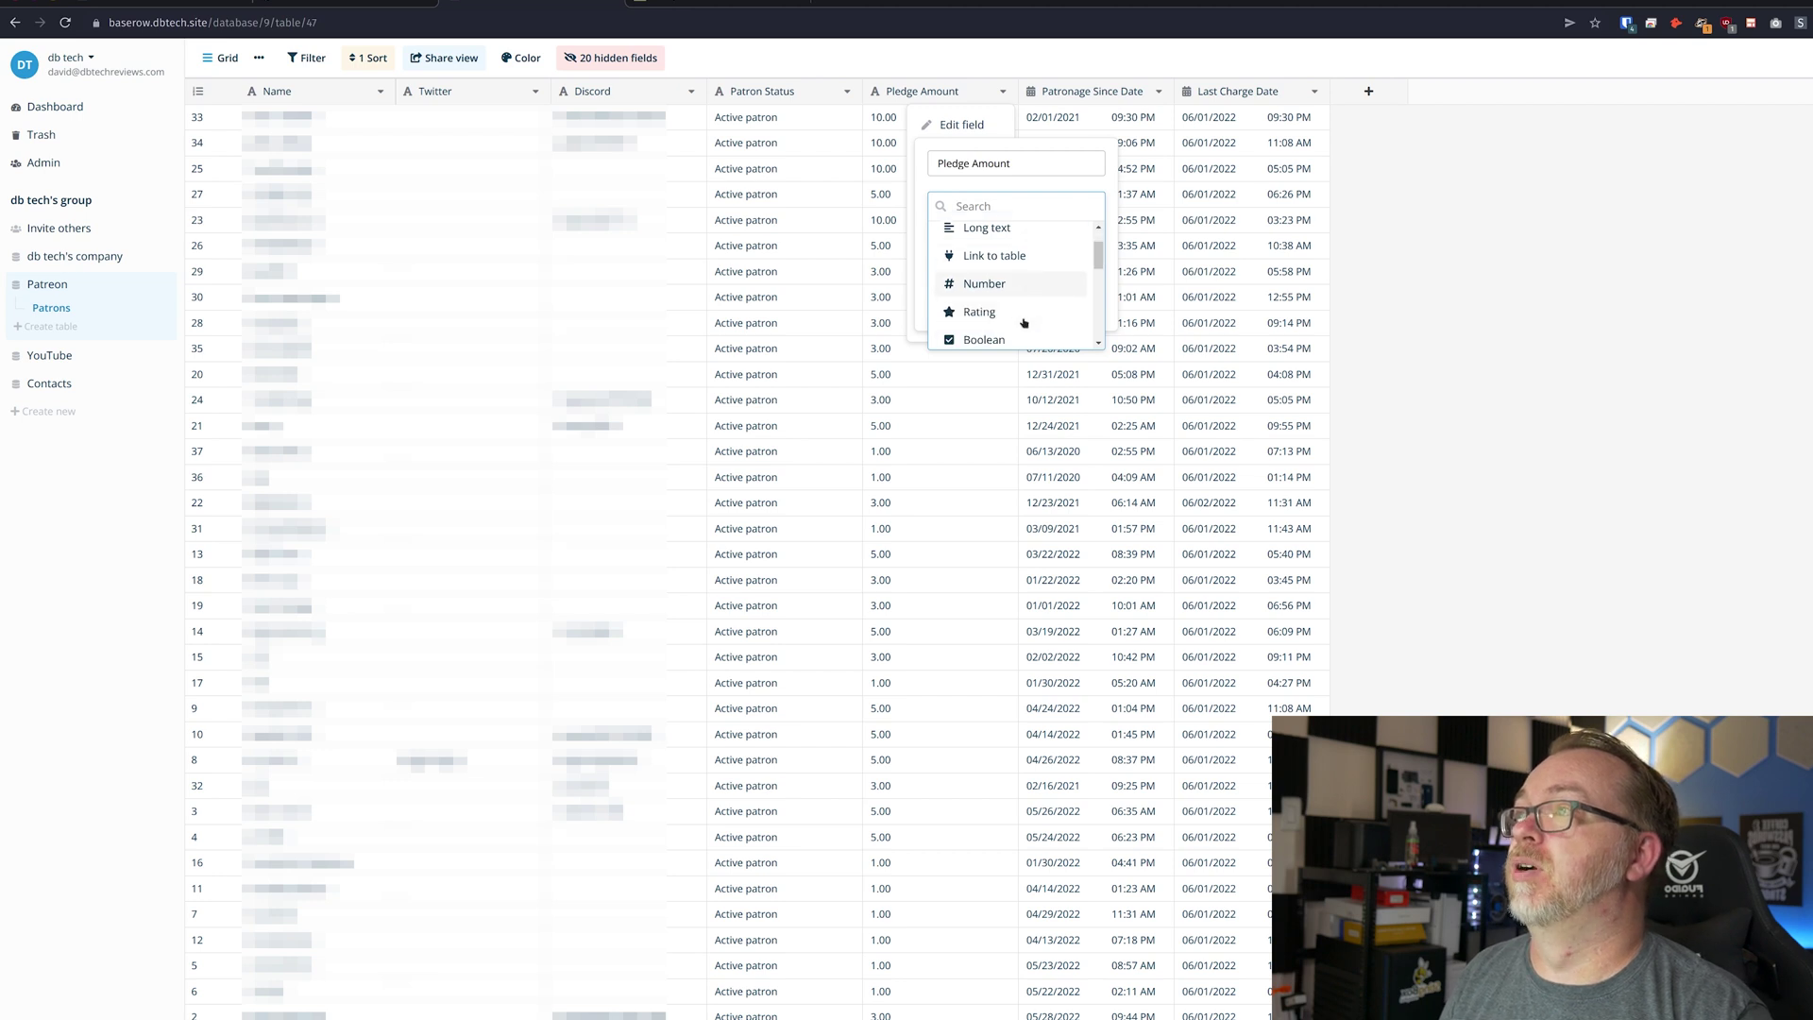
{"action": "scroll", "coordinate": [1023, 325], "scroll_direction": "down", "scroll_amount": 5}
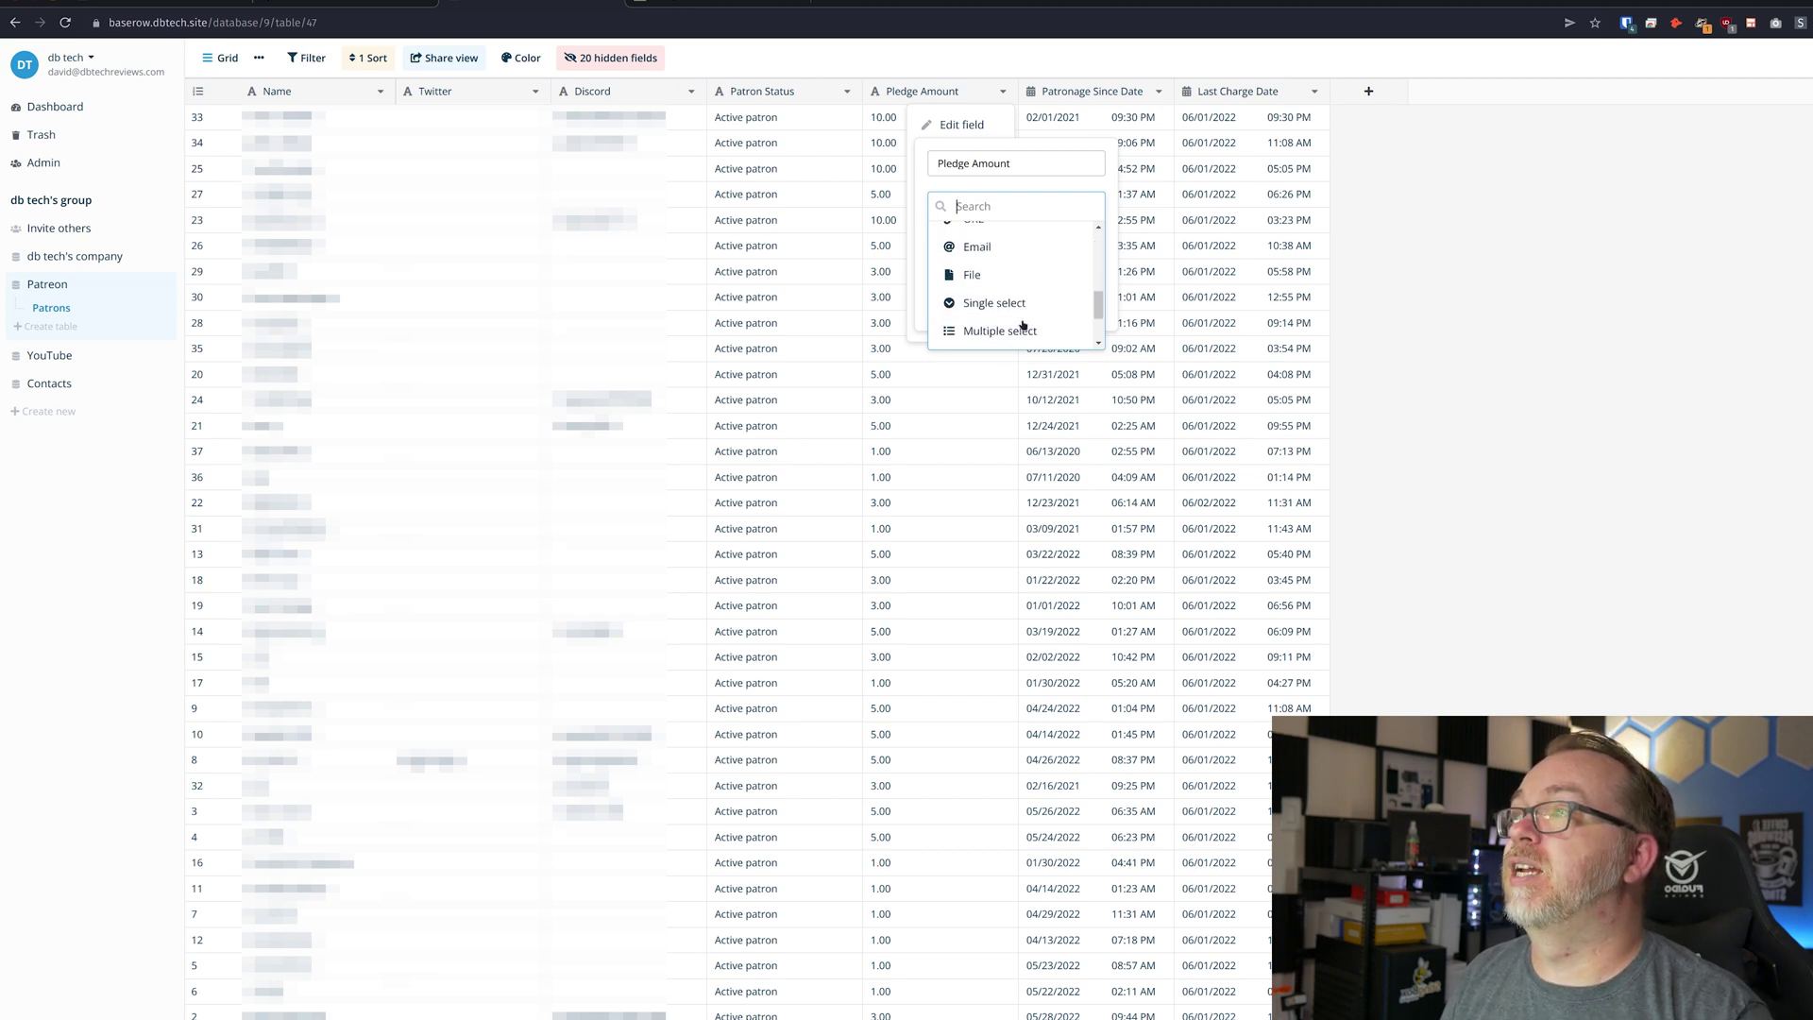
{"action": "scroll", "coordinate": [1023, 325], "scroll_direction": "up", "scroll_amount": 7}
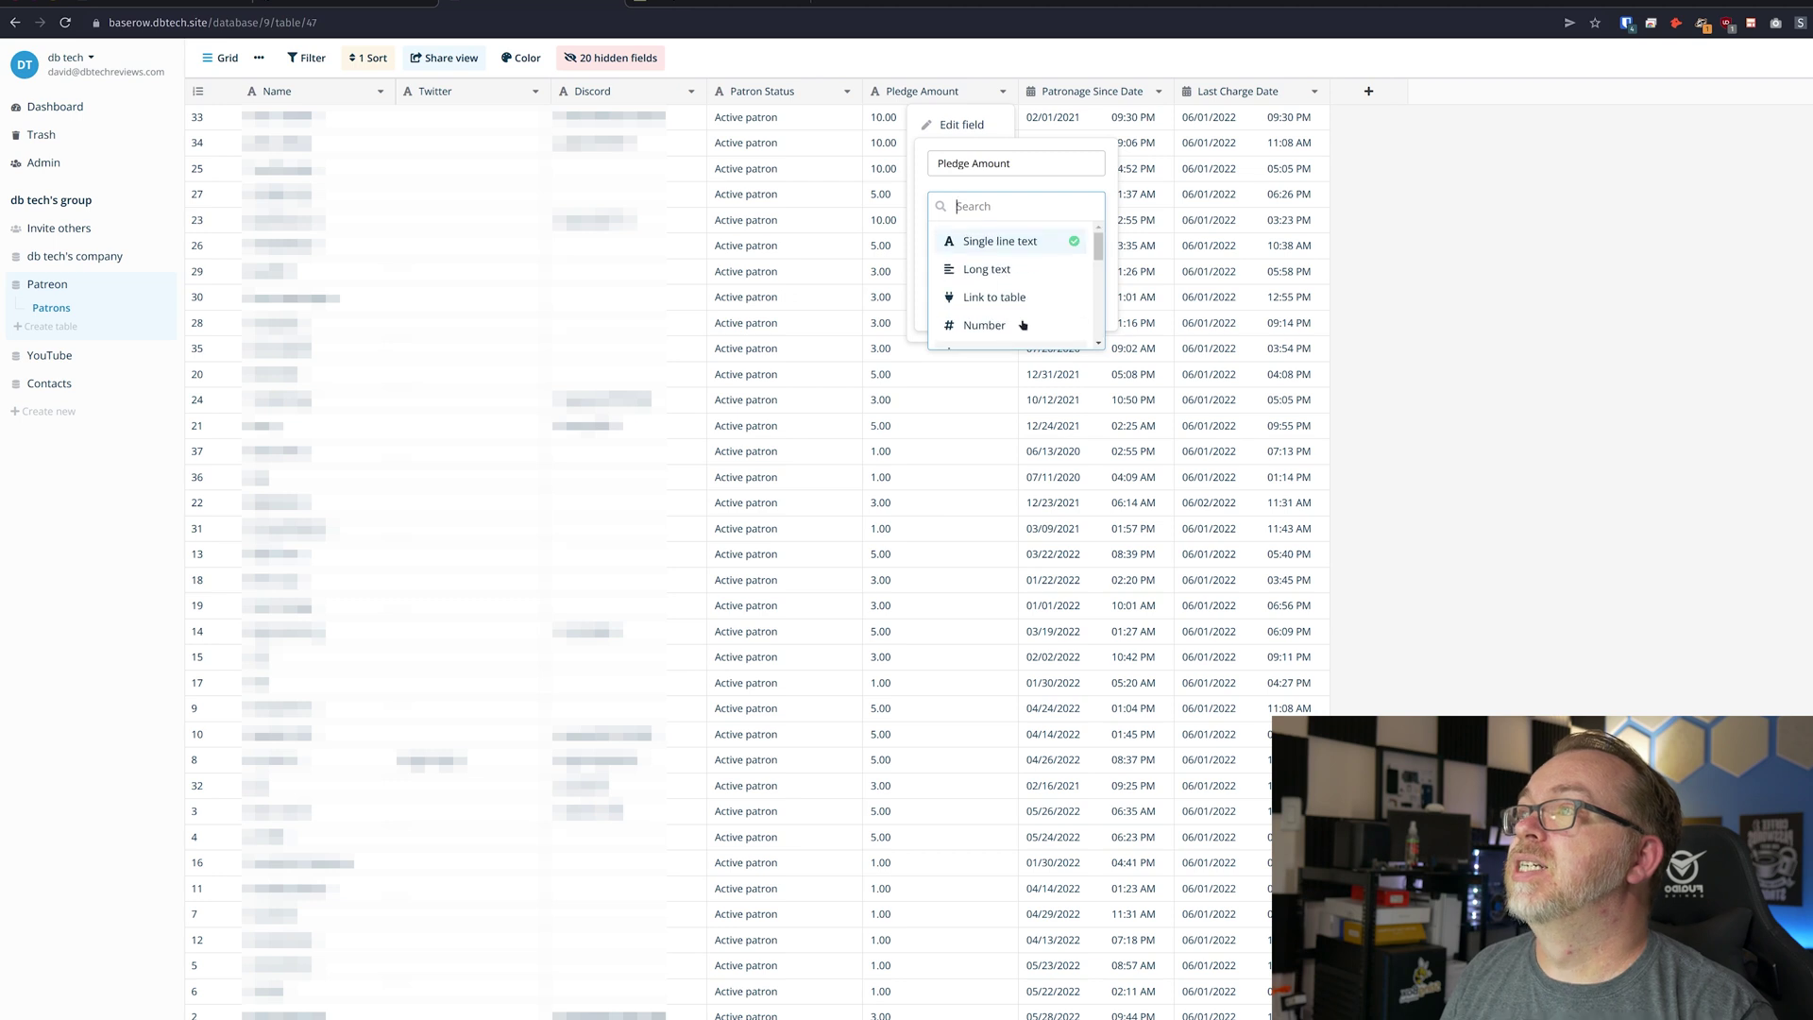
{"action": "left_click", "coordinate": [1018, 325]}
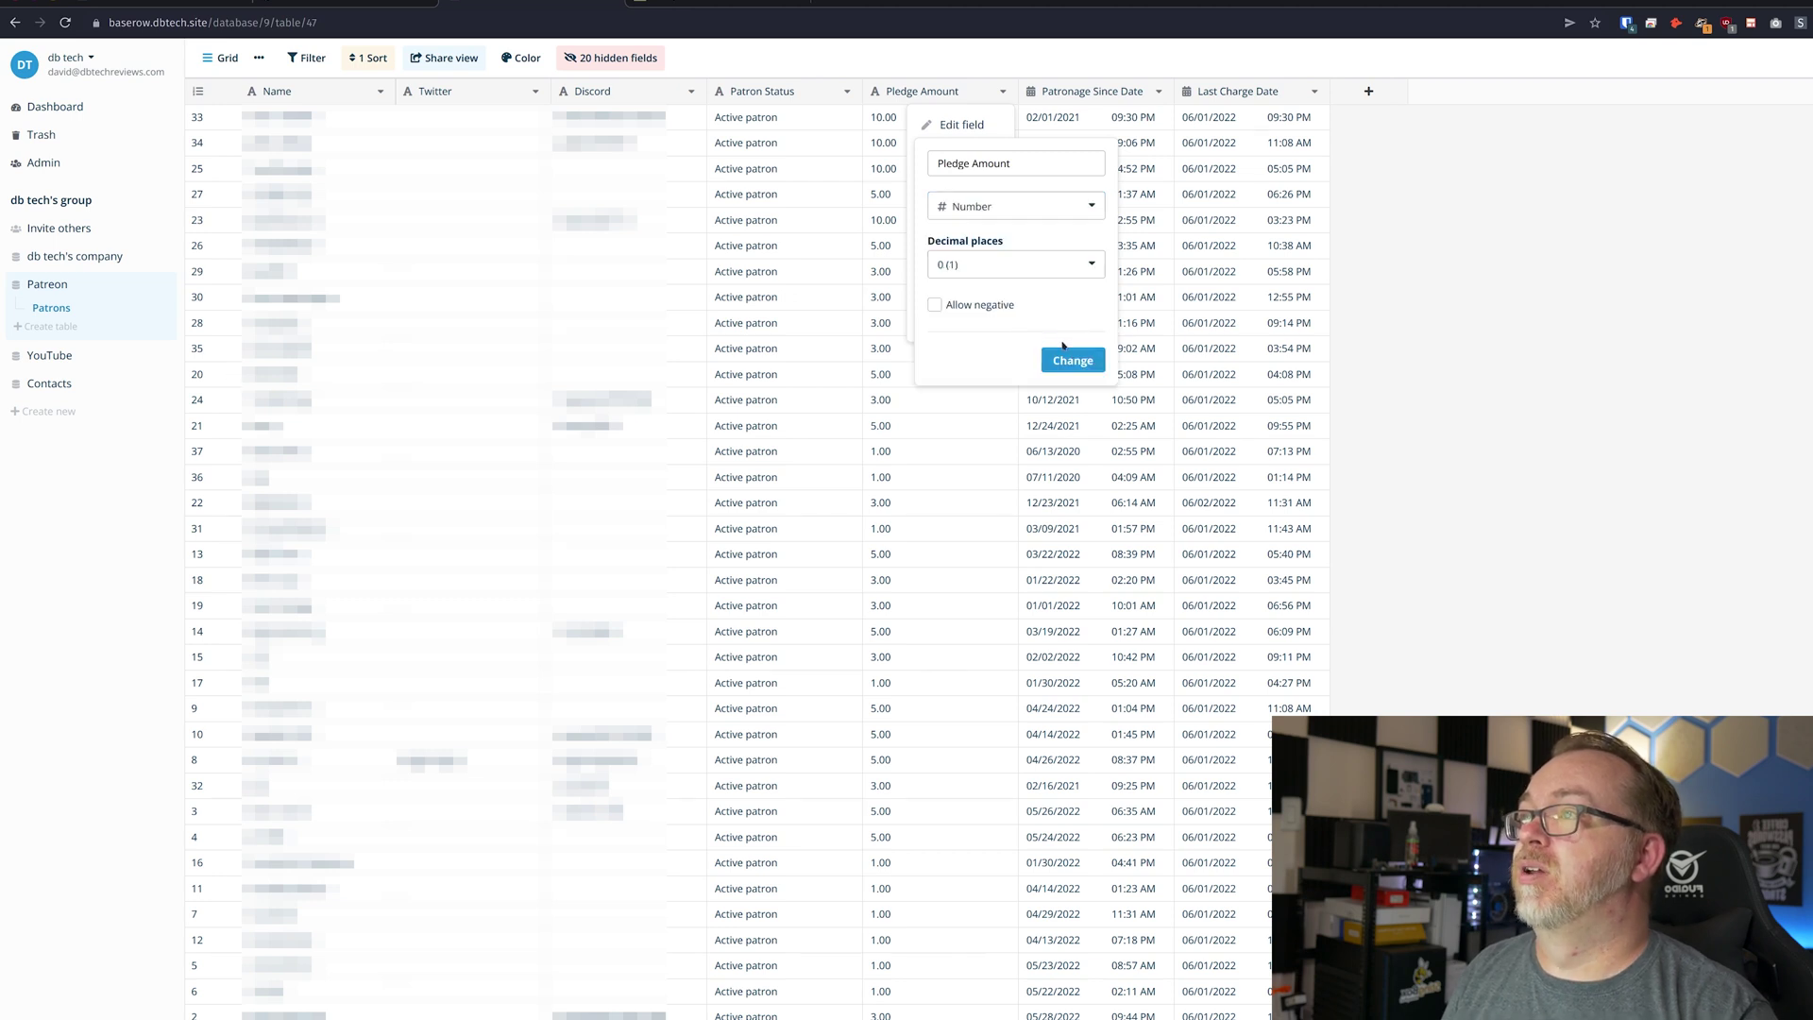
{"action": "left_click", "coordinate": [968, 272]}
{"action": "left_click", "coordinate": [985, 359]}
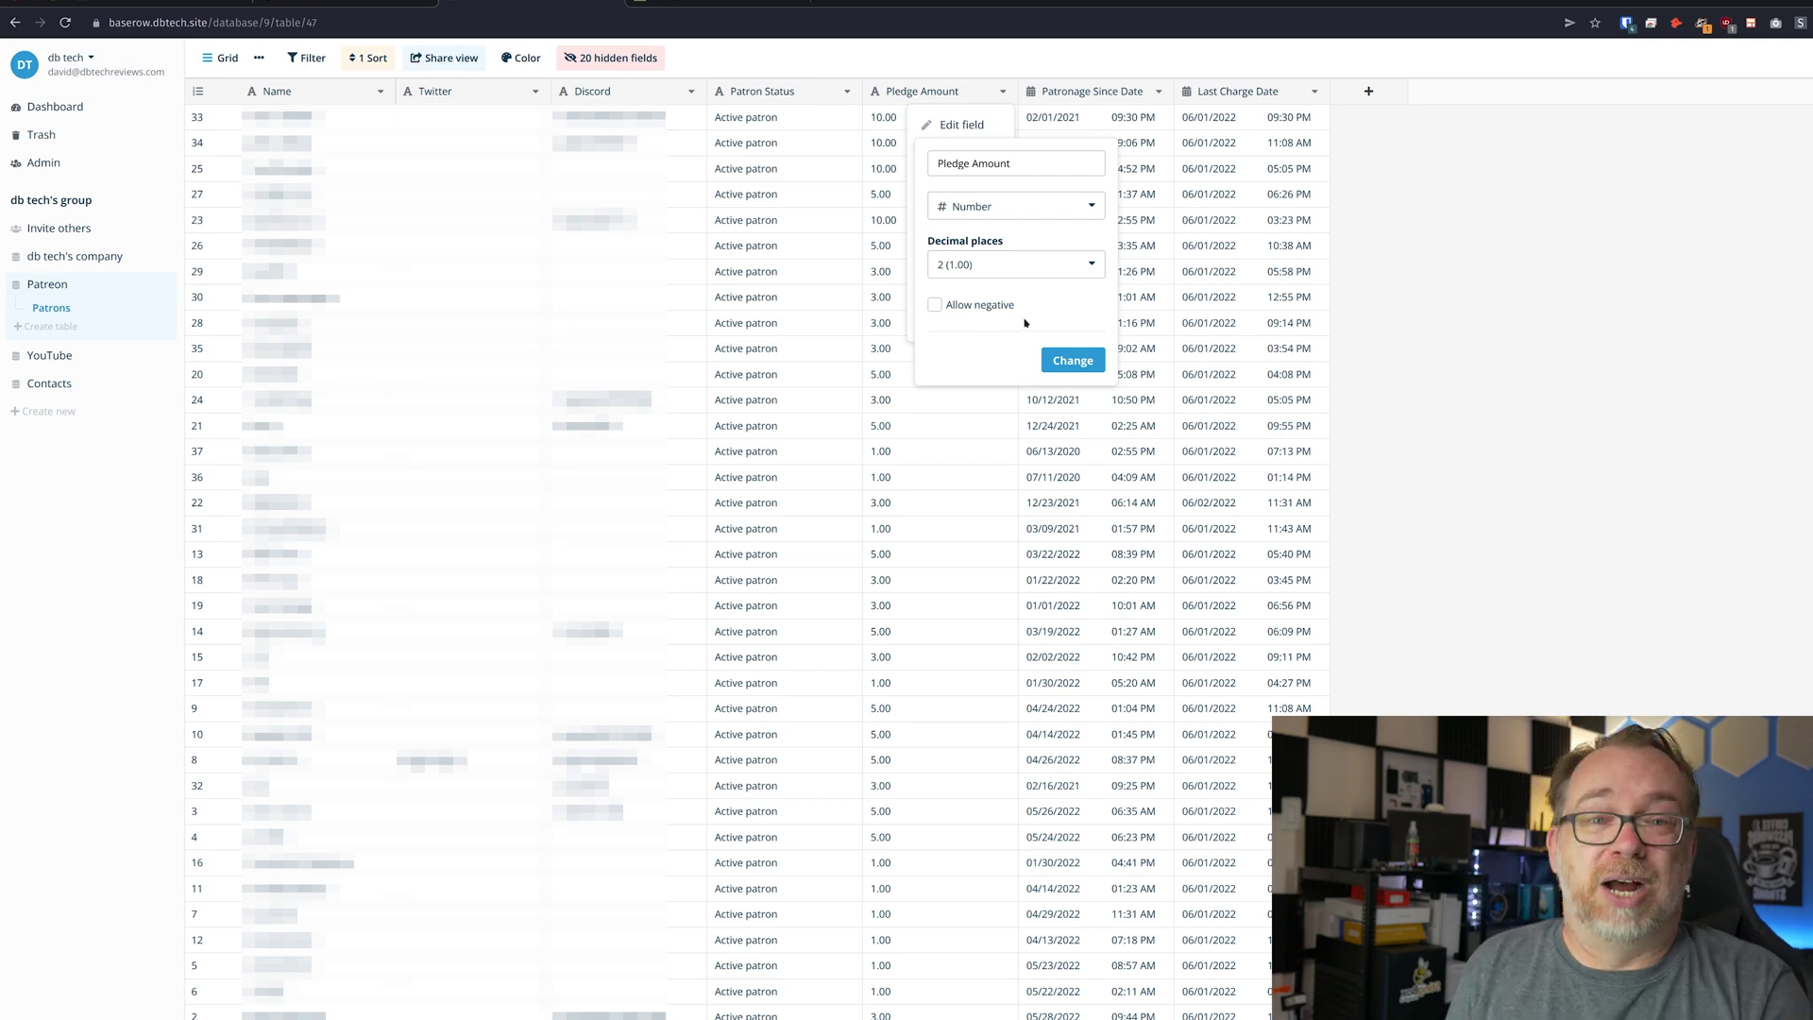
{"action": "left_click", "coordinate": [1067, 360]}
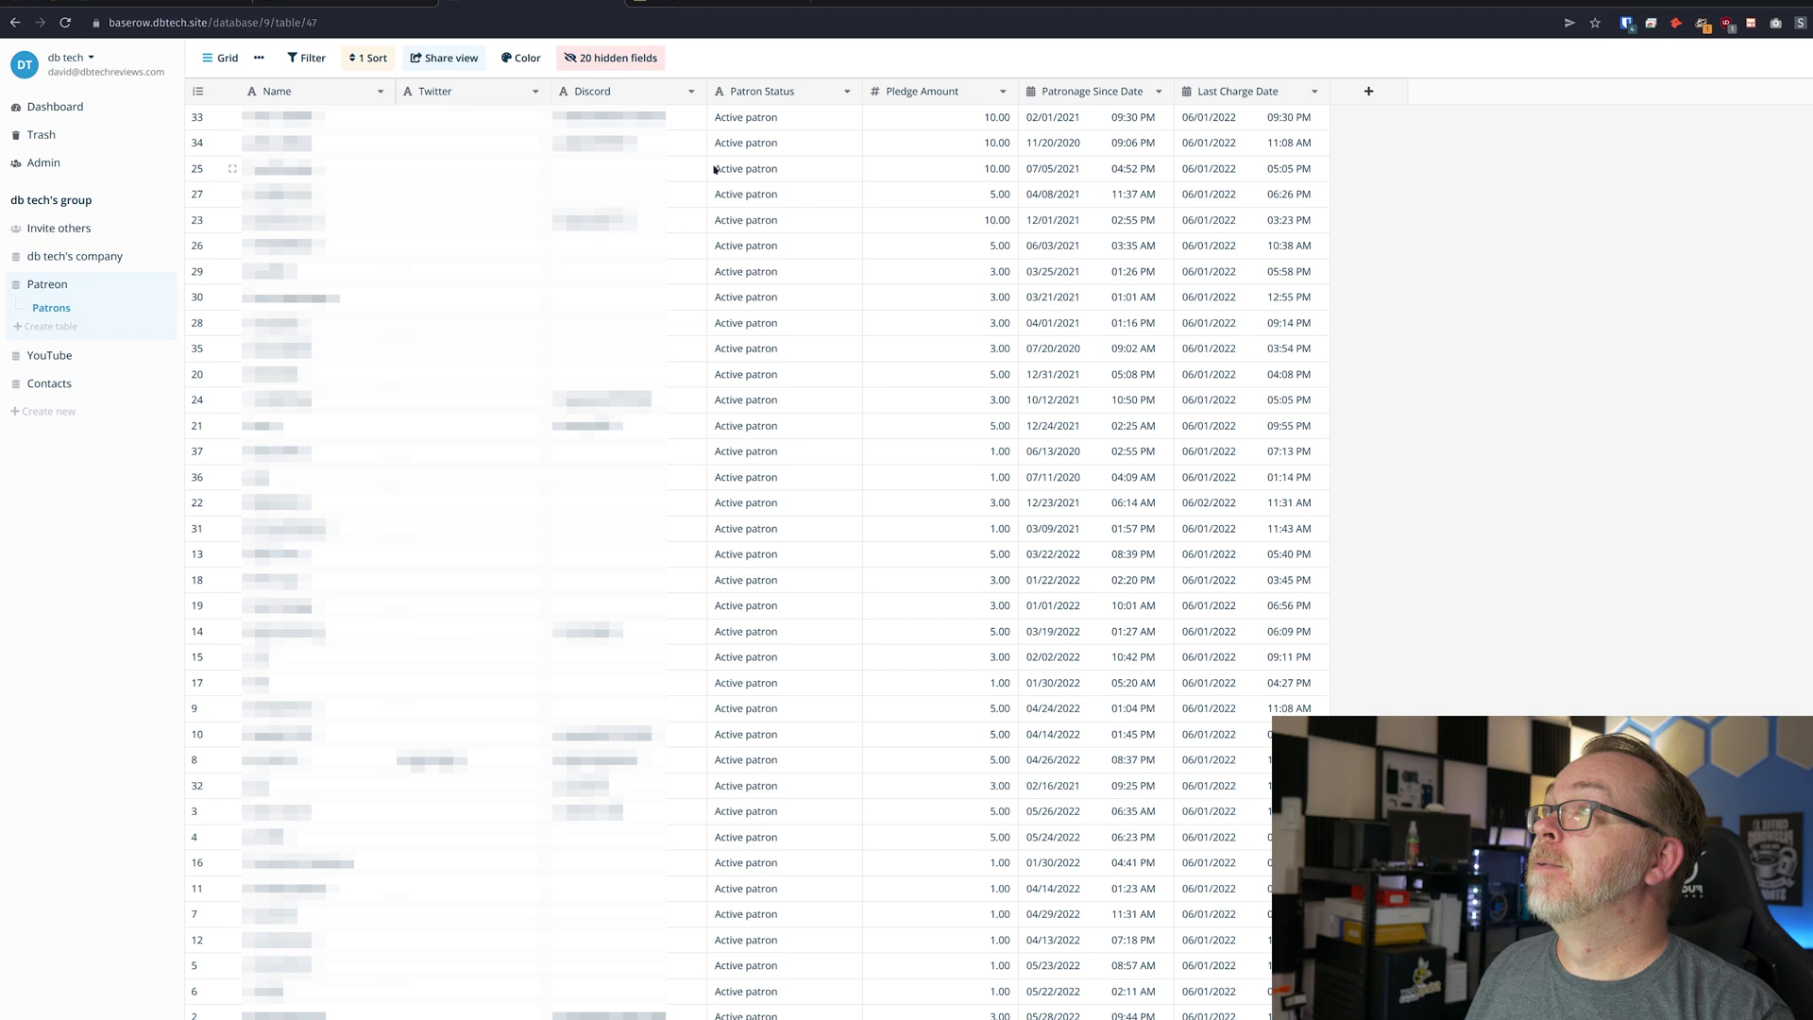
- Show and re-hide the Phone and Country fields in the Patrons table
{"action": "left_click_drag", "start_coordinate": [769, 102], "coordinate": [836, 96]}
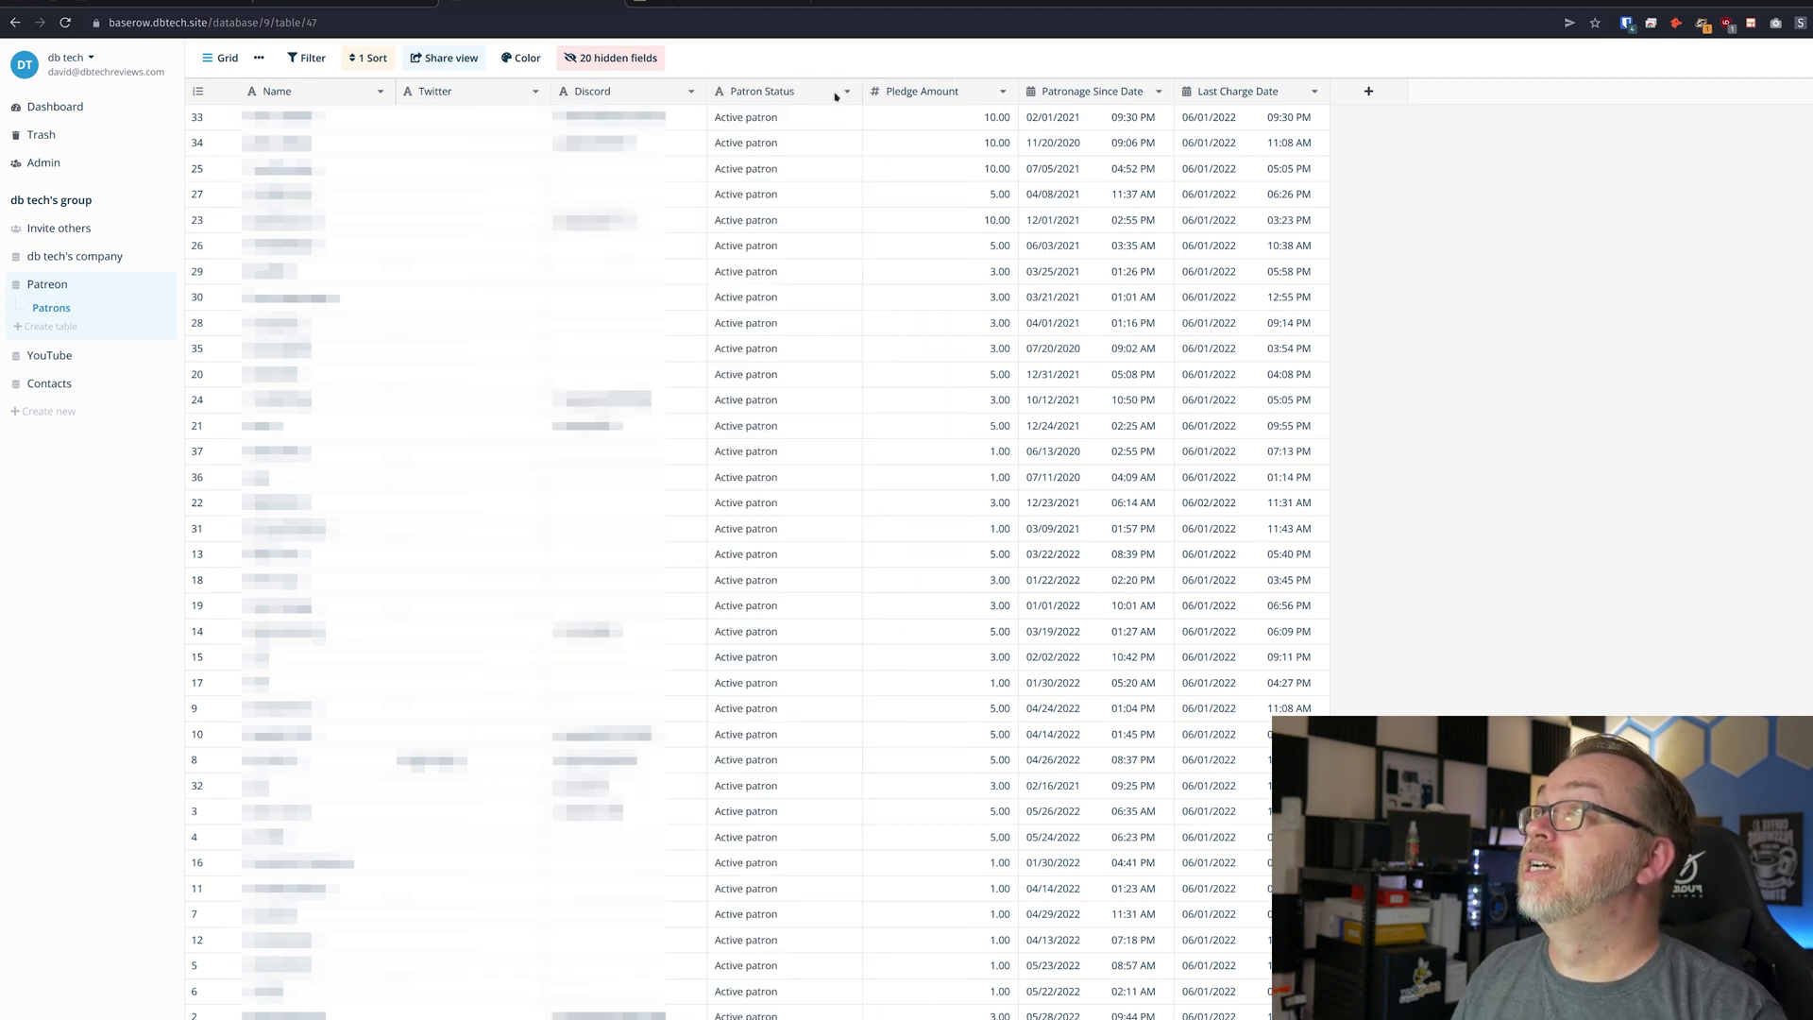
{"action": "left_click", "coordinate": [640, 60]}
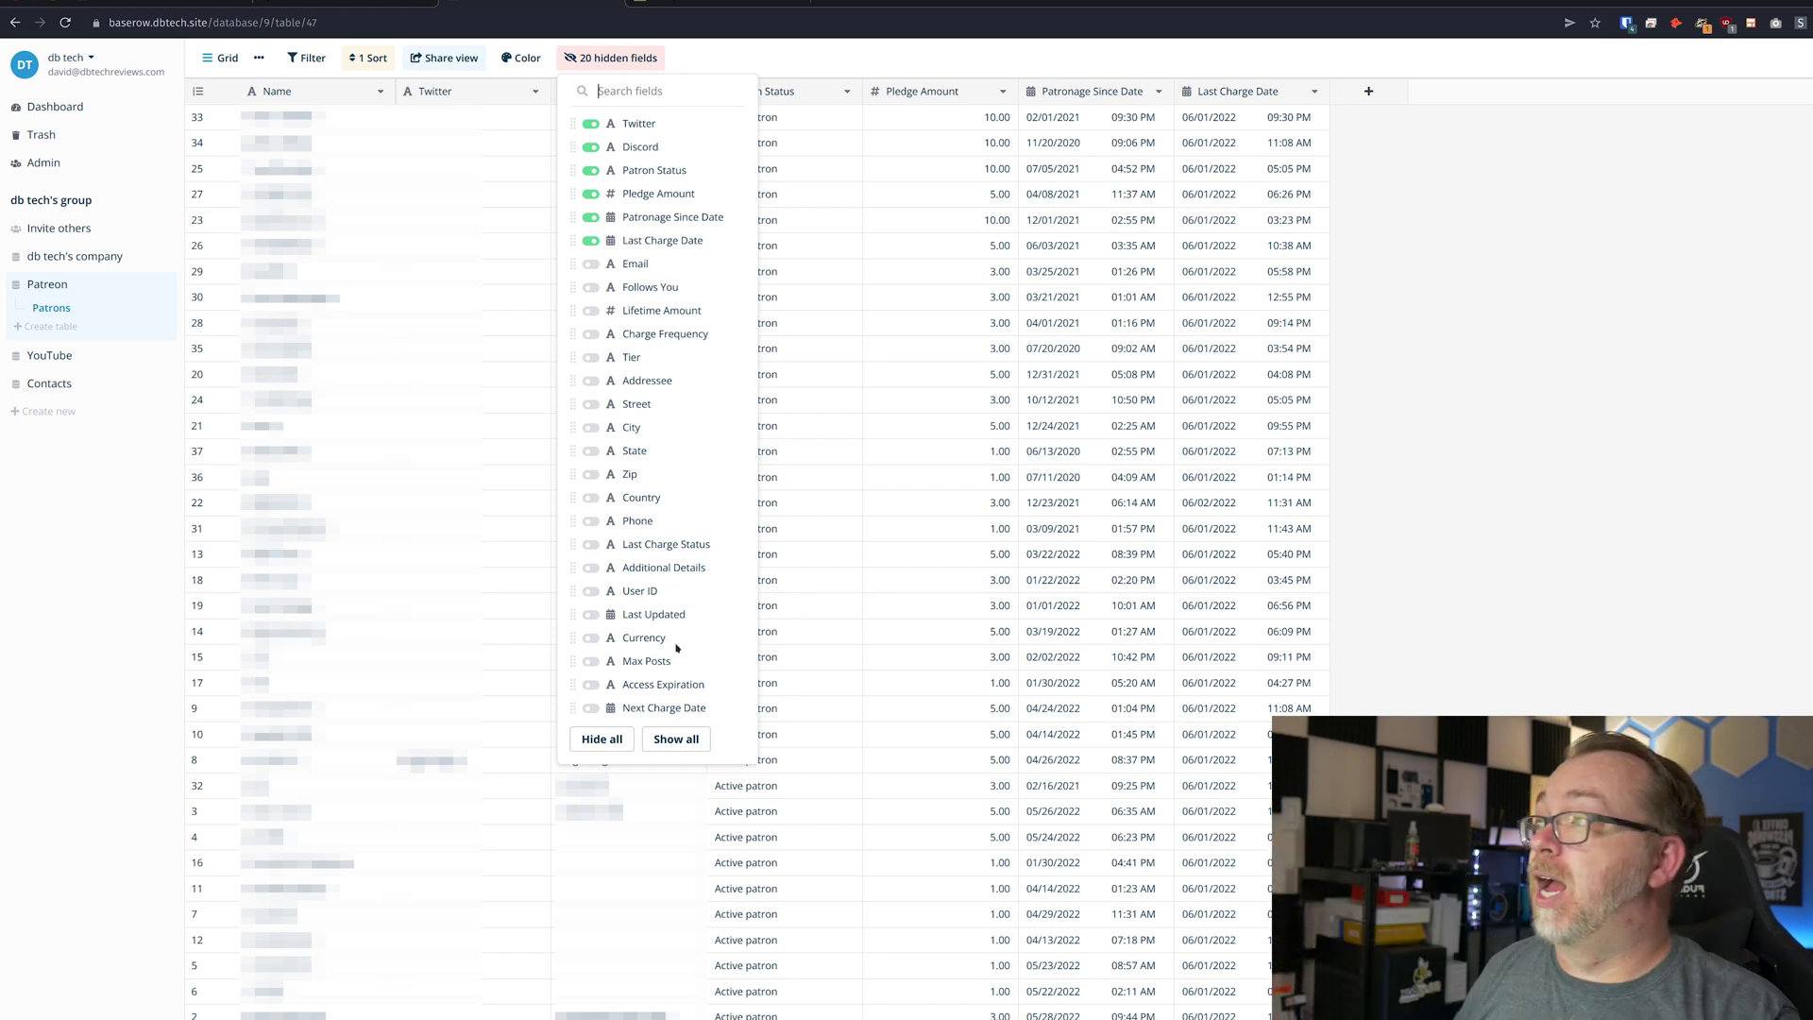
{"action": "left_click", "coordinate": [590, 521]}
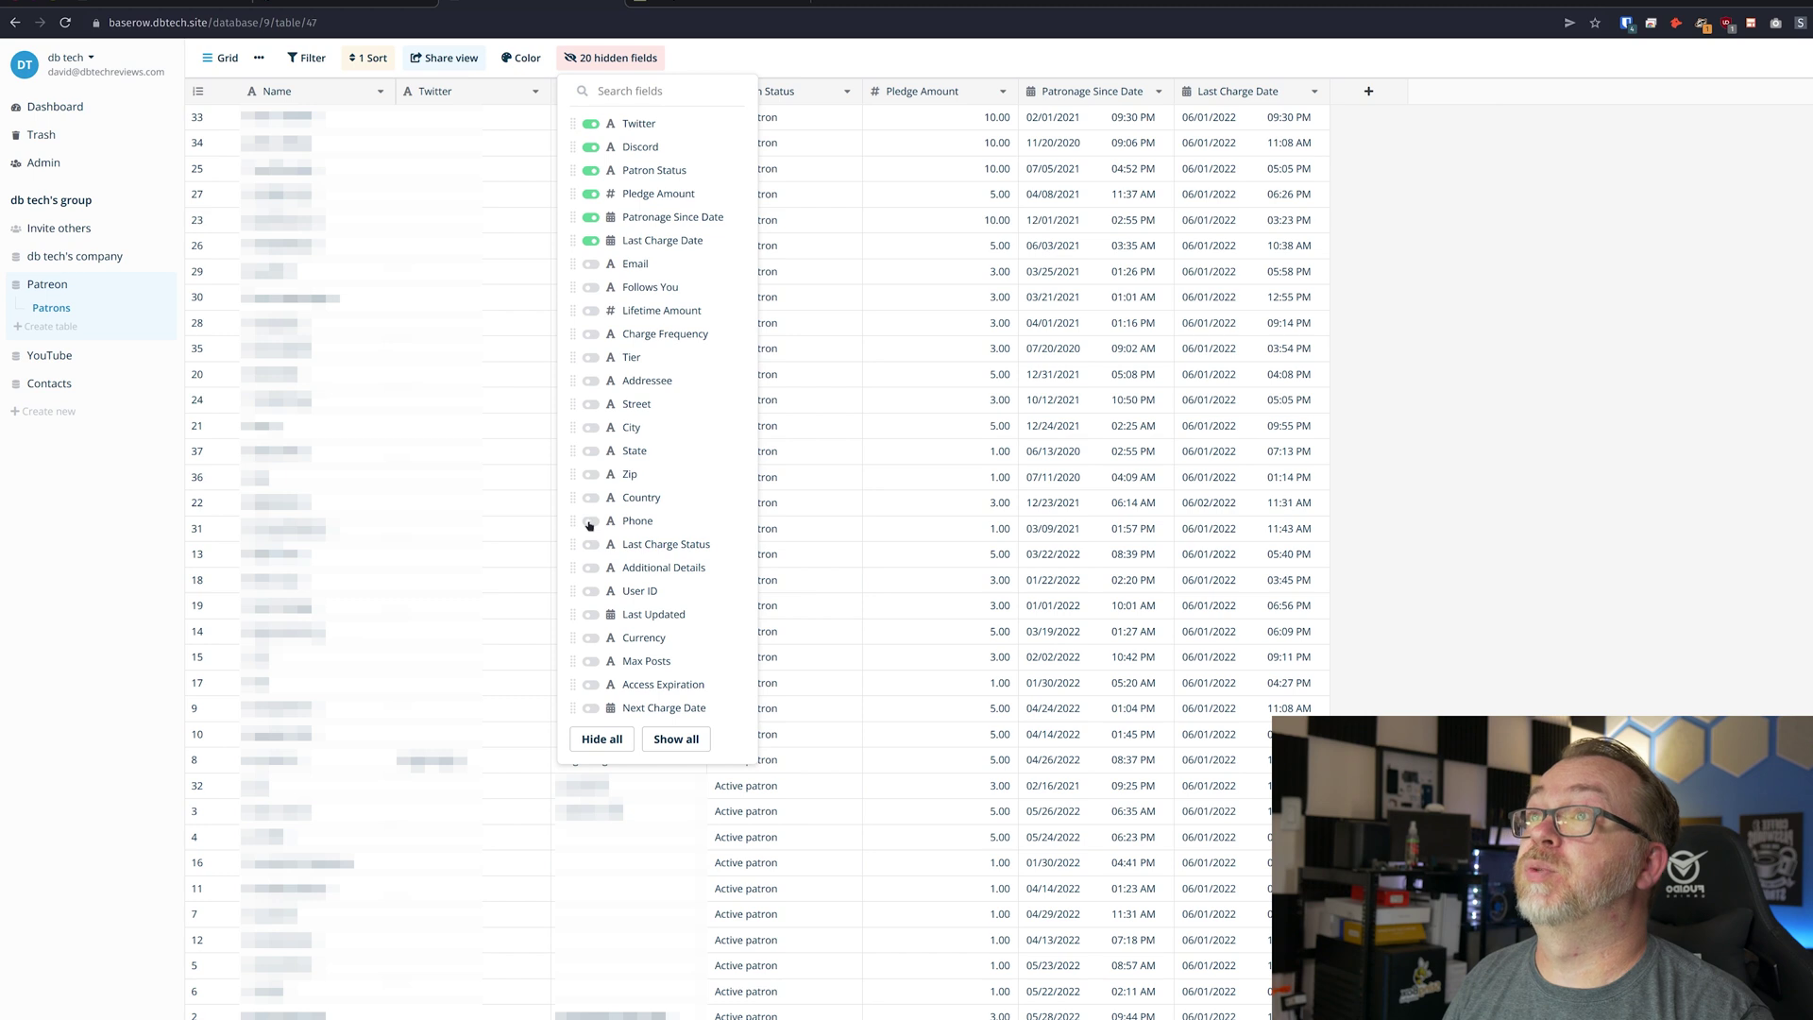
{"action": "left_click", "coordinate": [590, 521]}
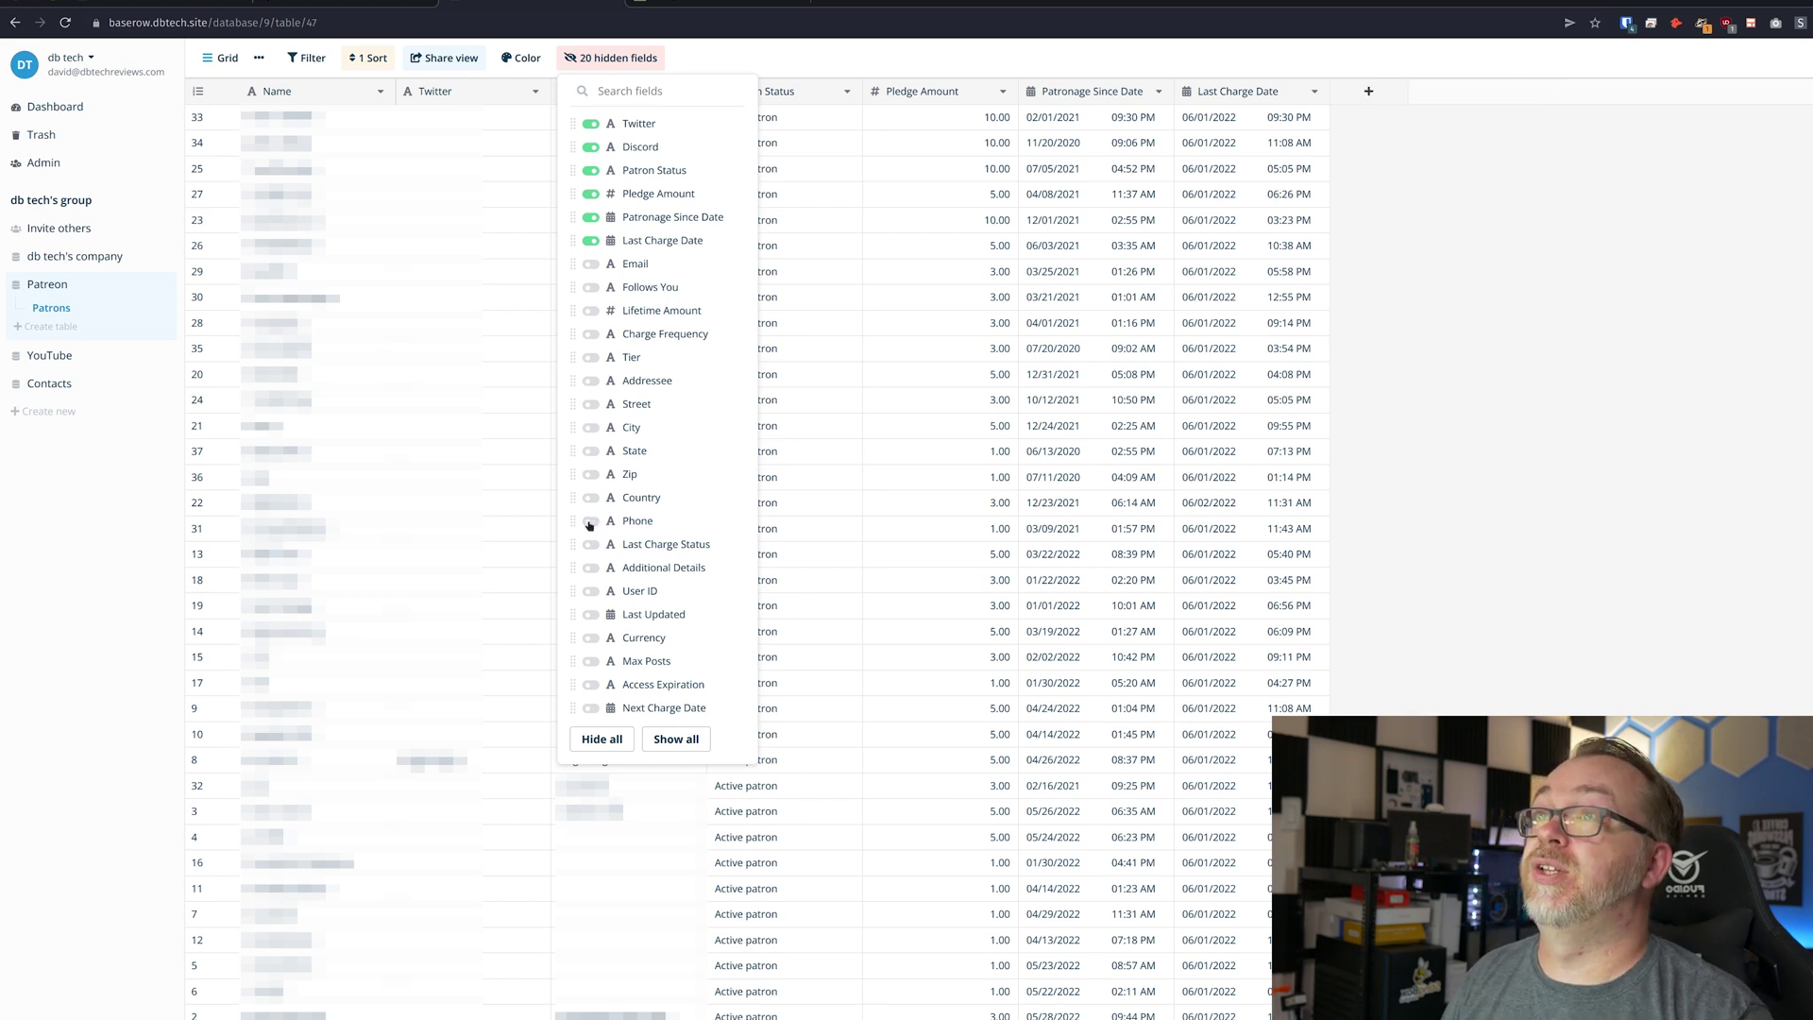
{"action": "left_click", "coordinate": [591, 522]}
{"action": "left_click", "coordinate": [590, 522]}
{"action": "left_click", "coordinate": [590, 497]}
{"action": "left_click", "coordinate": [590, 498]}
{"action": "left_click", "coordinate": [590, 498]}
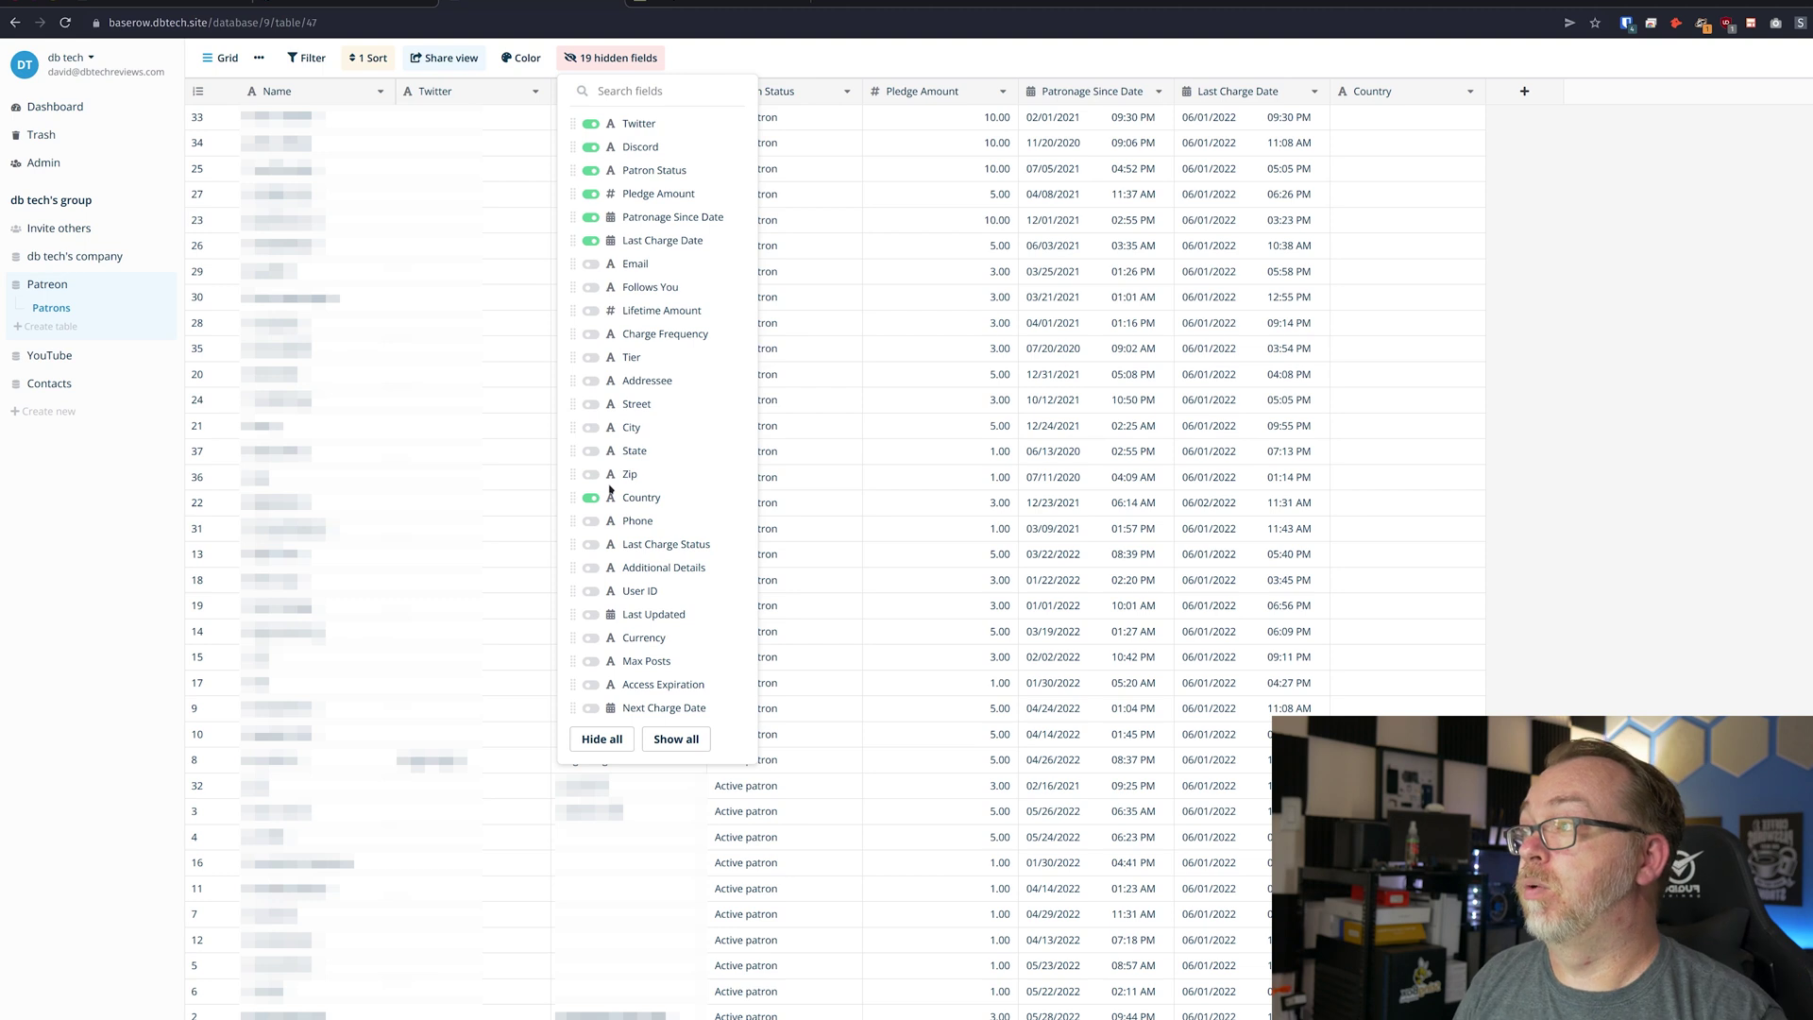
{"action": "left_click", "coordinate": [591, 499]}
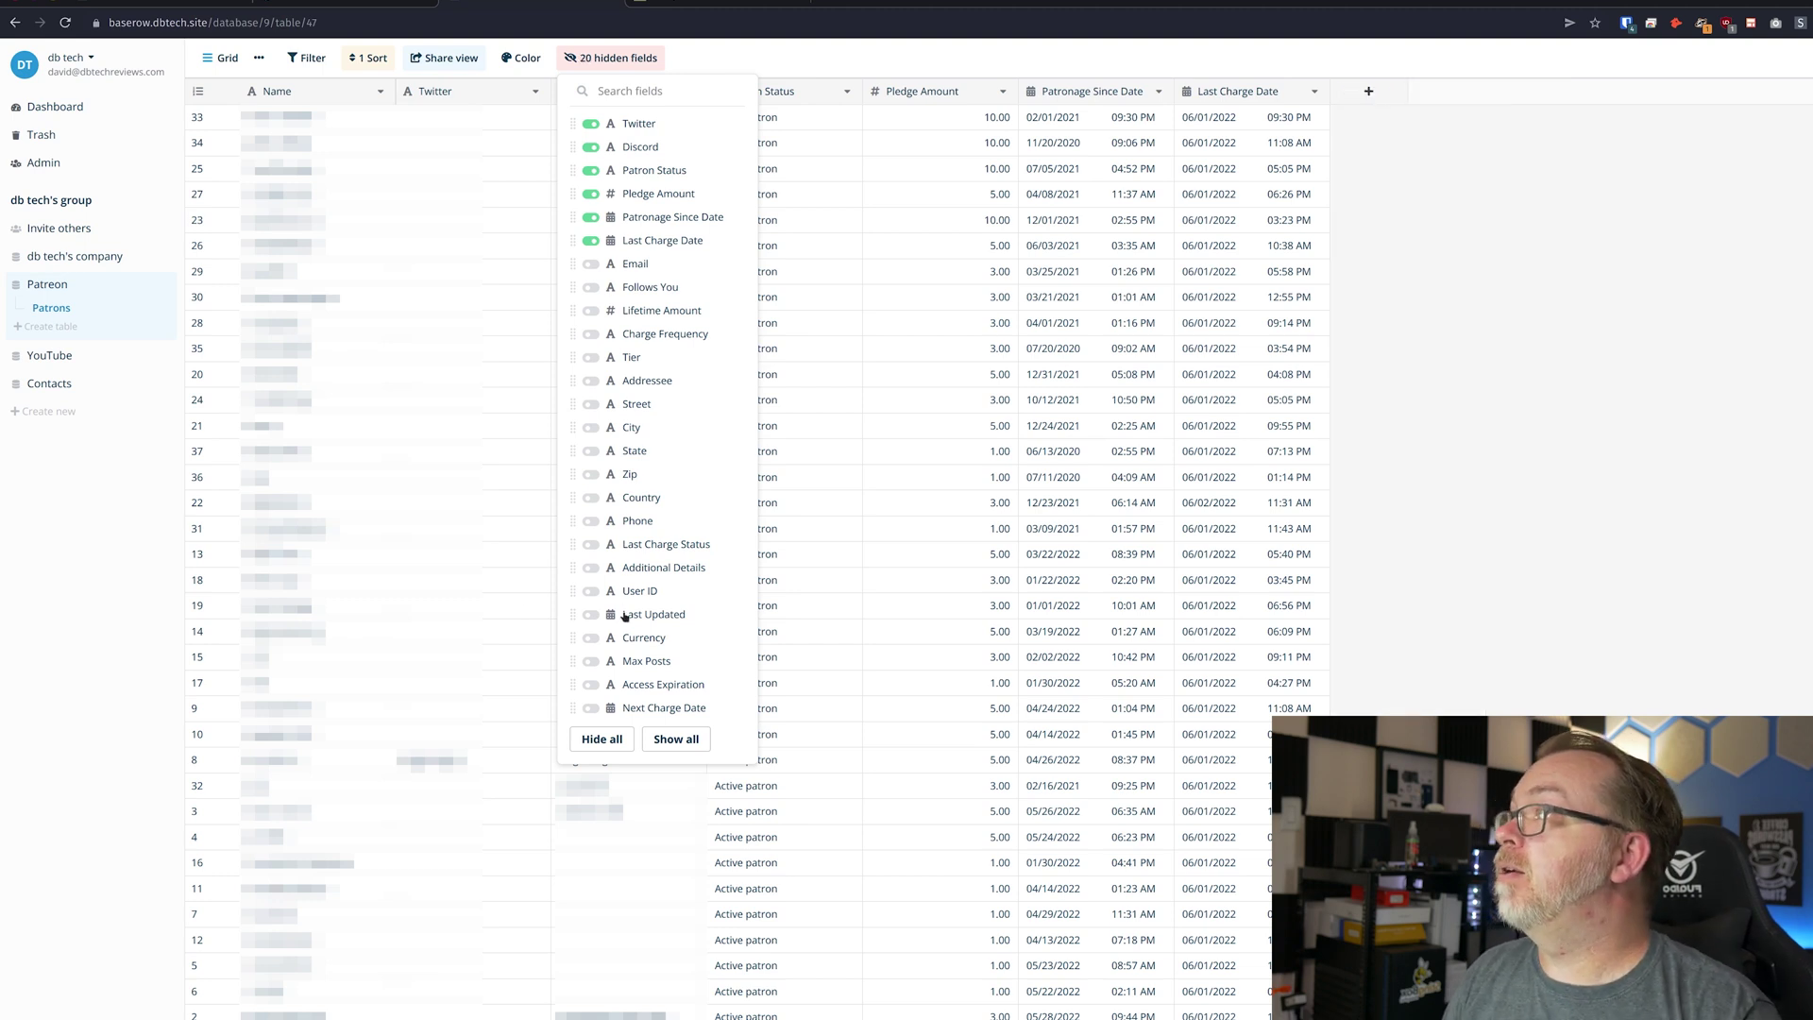
- Open the YouTube database's Chart Data table and add a single line text field named DemoColumn with default text N/A
{"action": "left_click", "coordinate": [44, 357]}
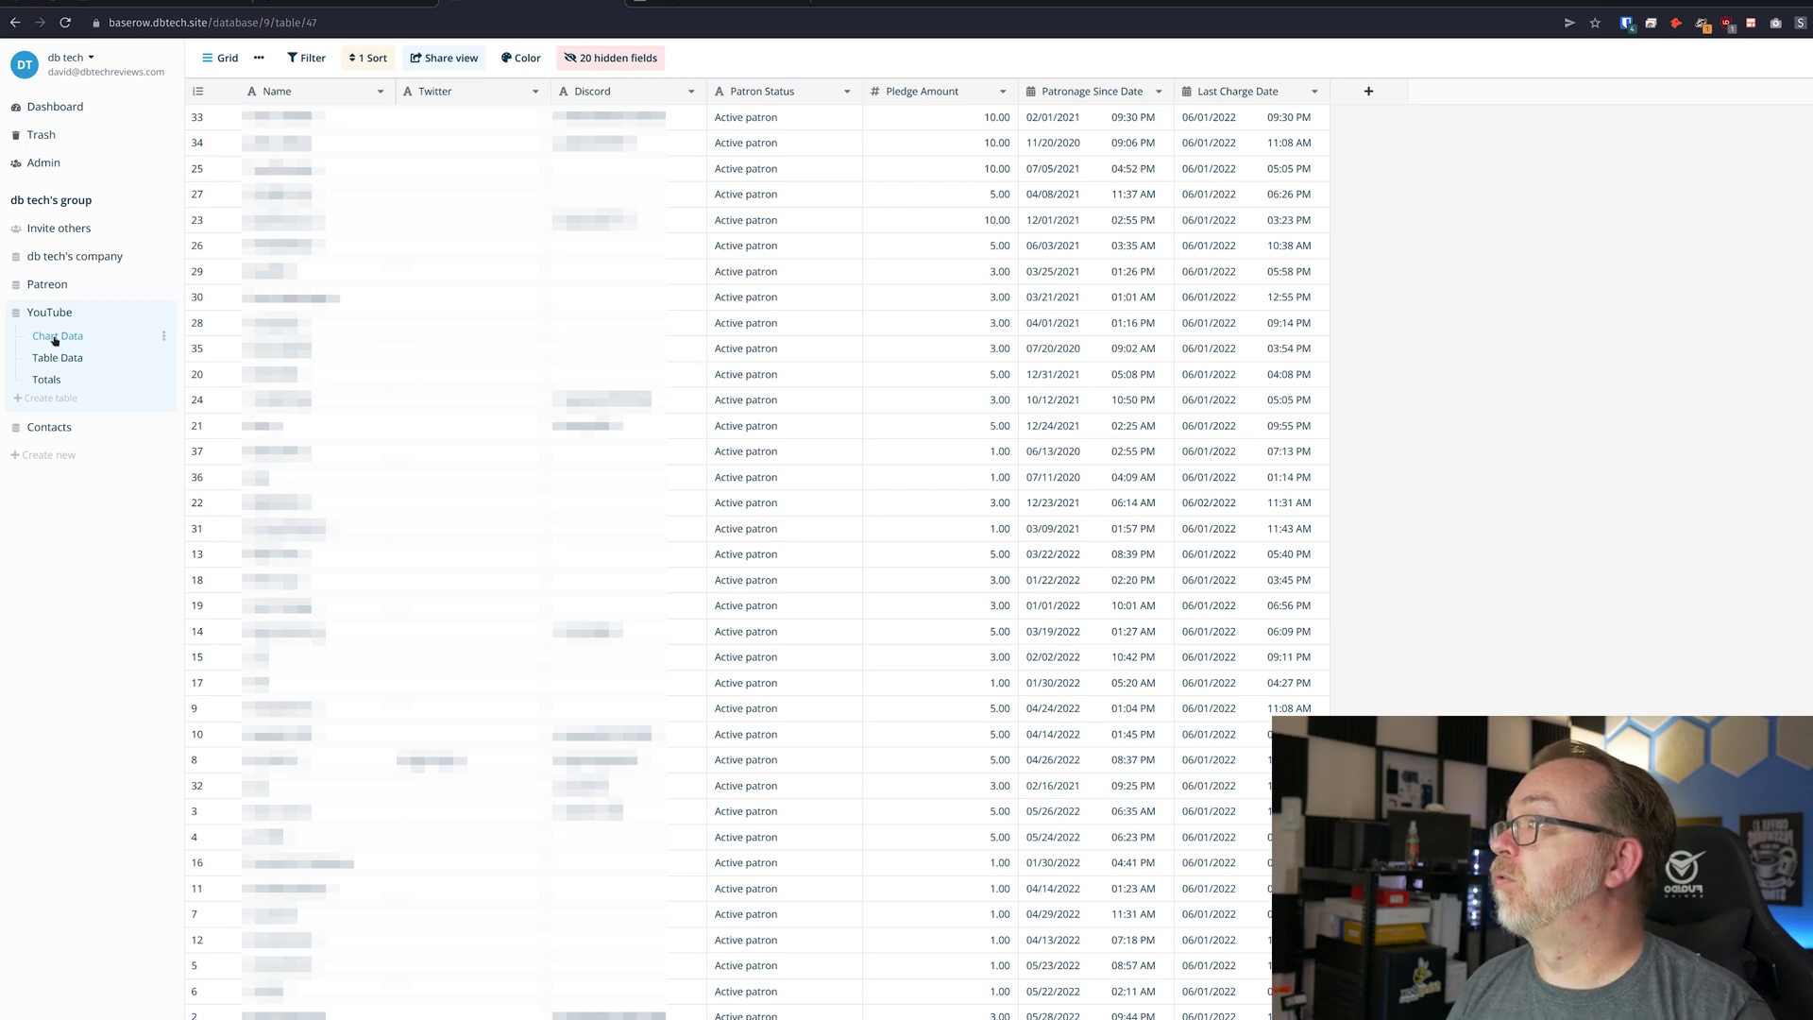
{"action": "left_click", "coordinate": [54, 337]}
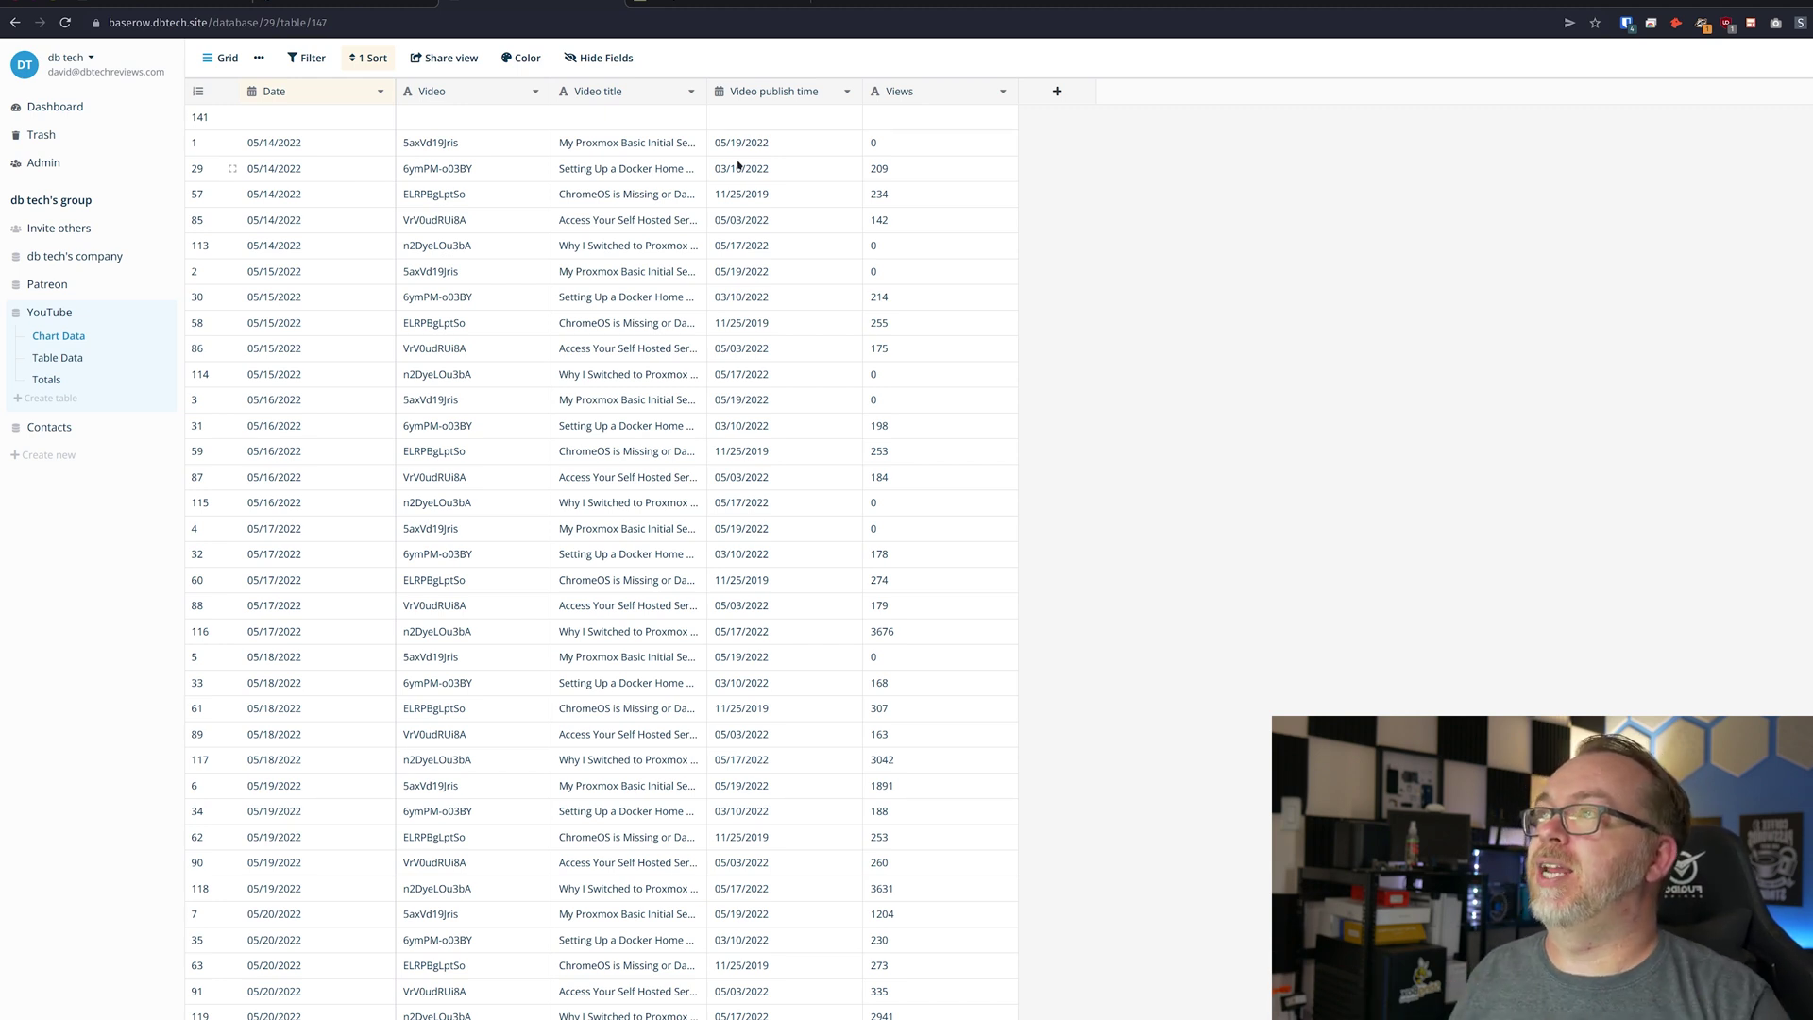
{"action": "left_click", "coordinate": [1057, 90]}
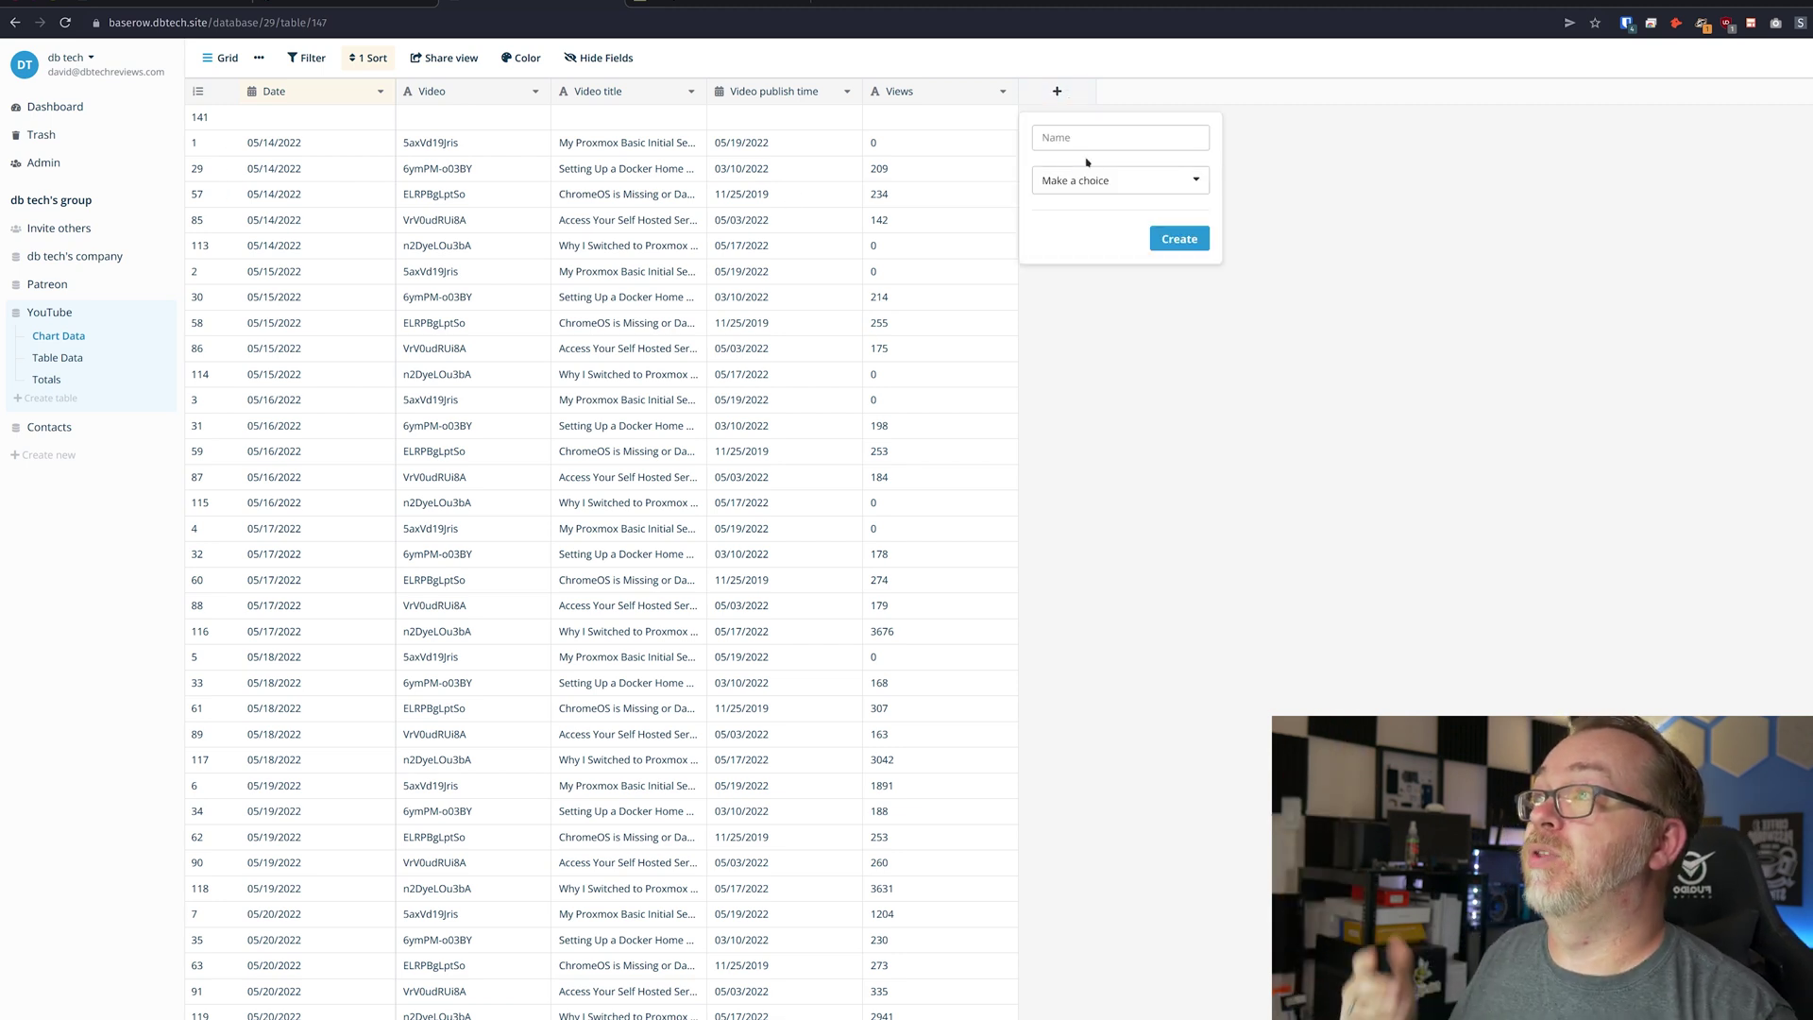
{"action": "type", "text": "DemoColumn"}
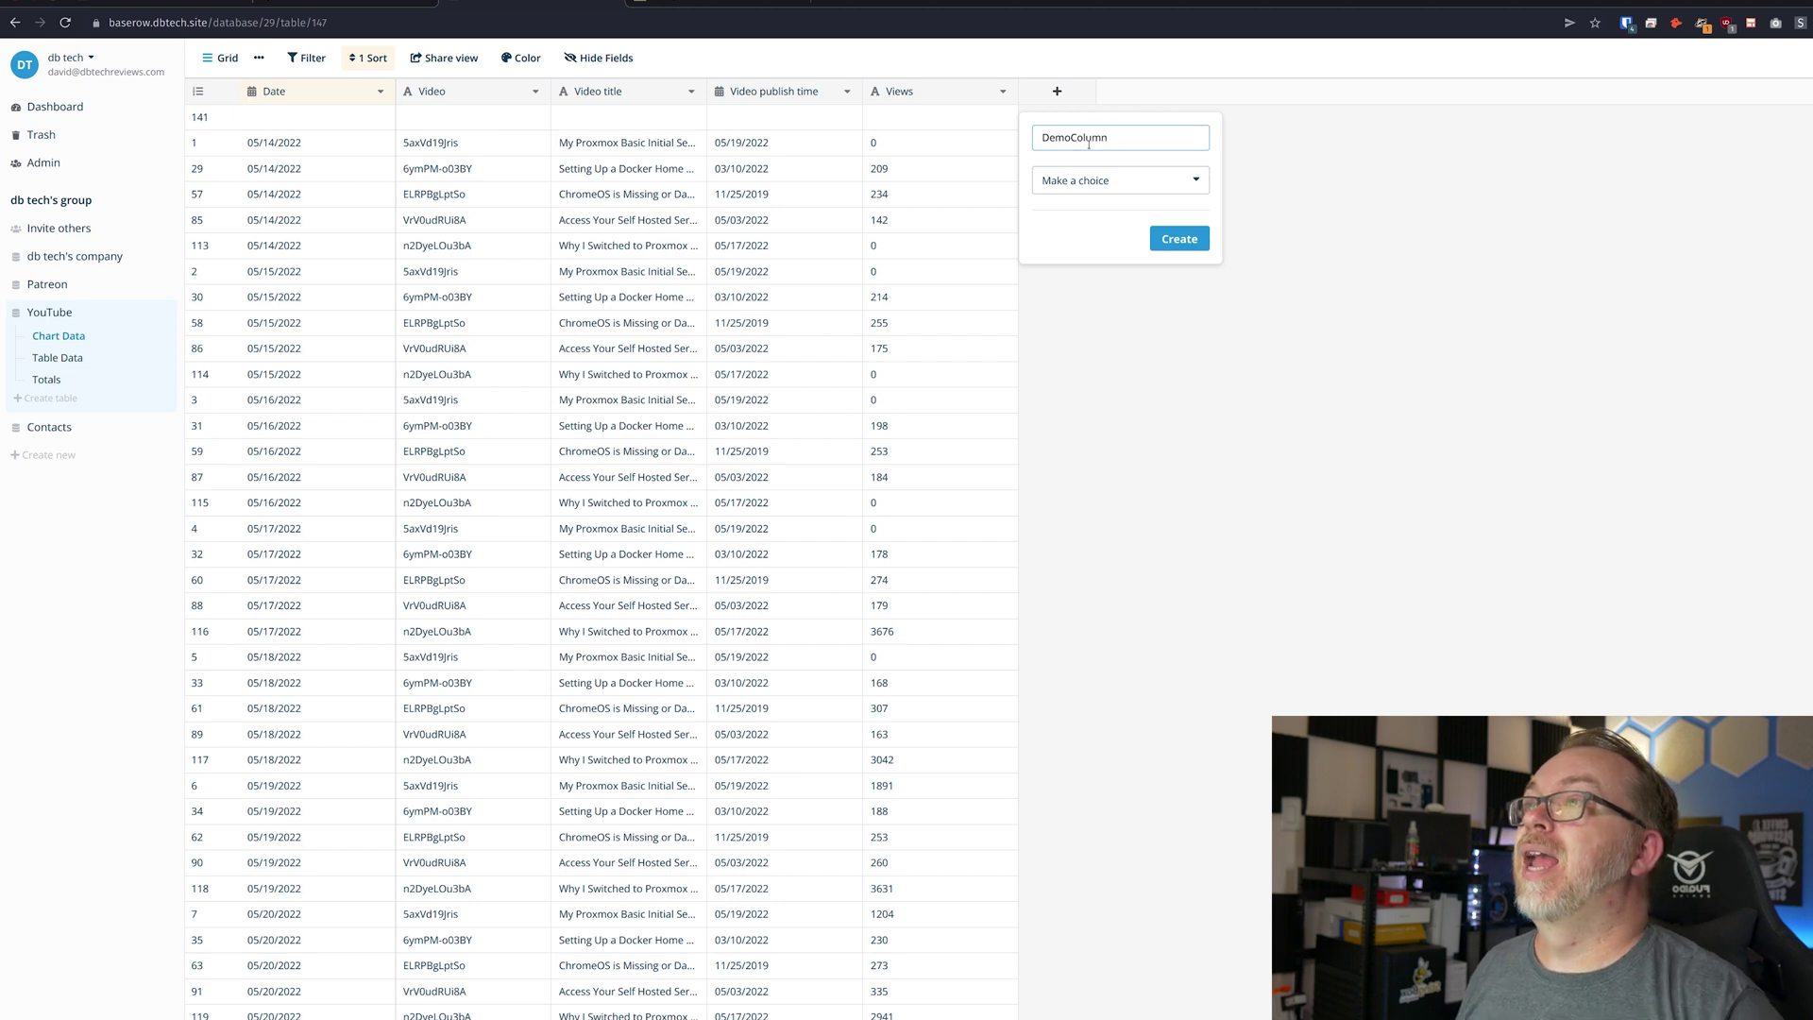
{"action": "left_click", "coordinate": [1100, 179]}
{"action": "left_click", "coordinate": [1105, 215]}
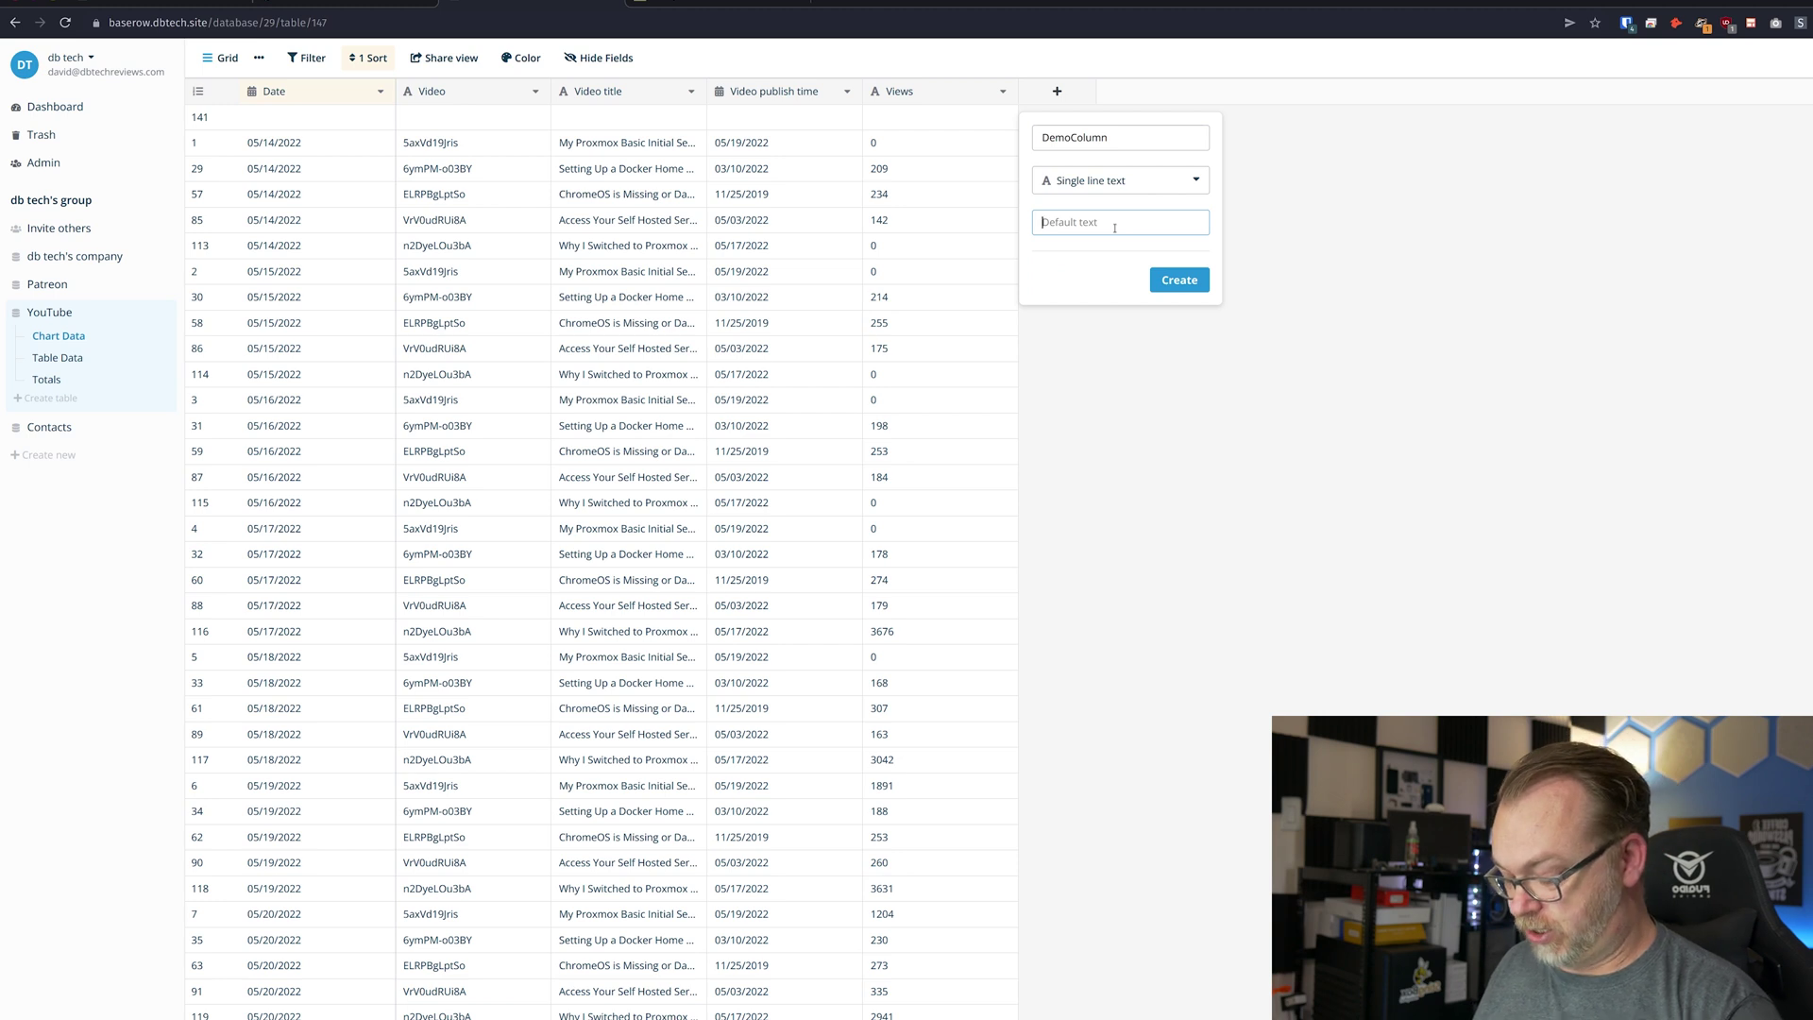
{"action": "type", "text": "N/A"}
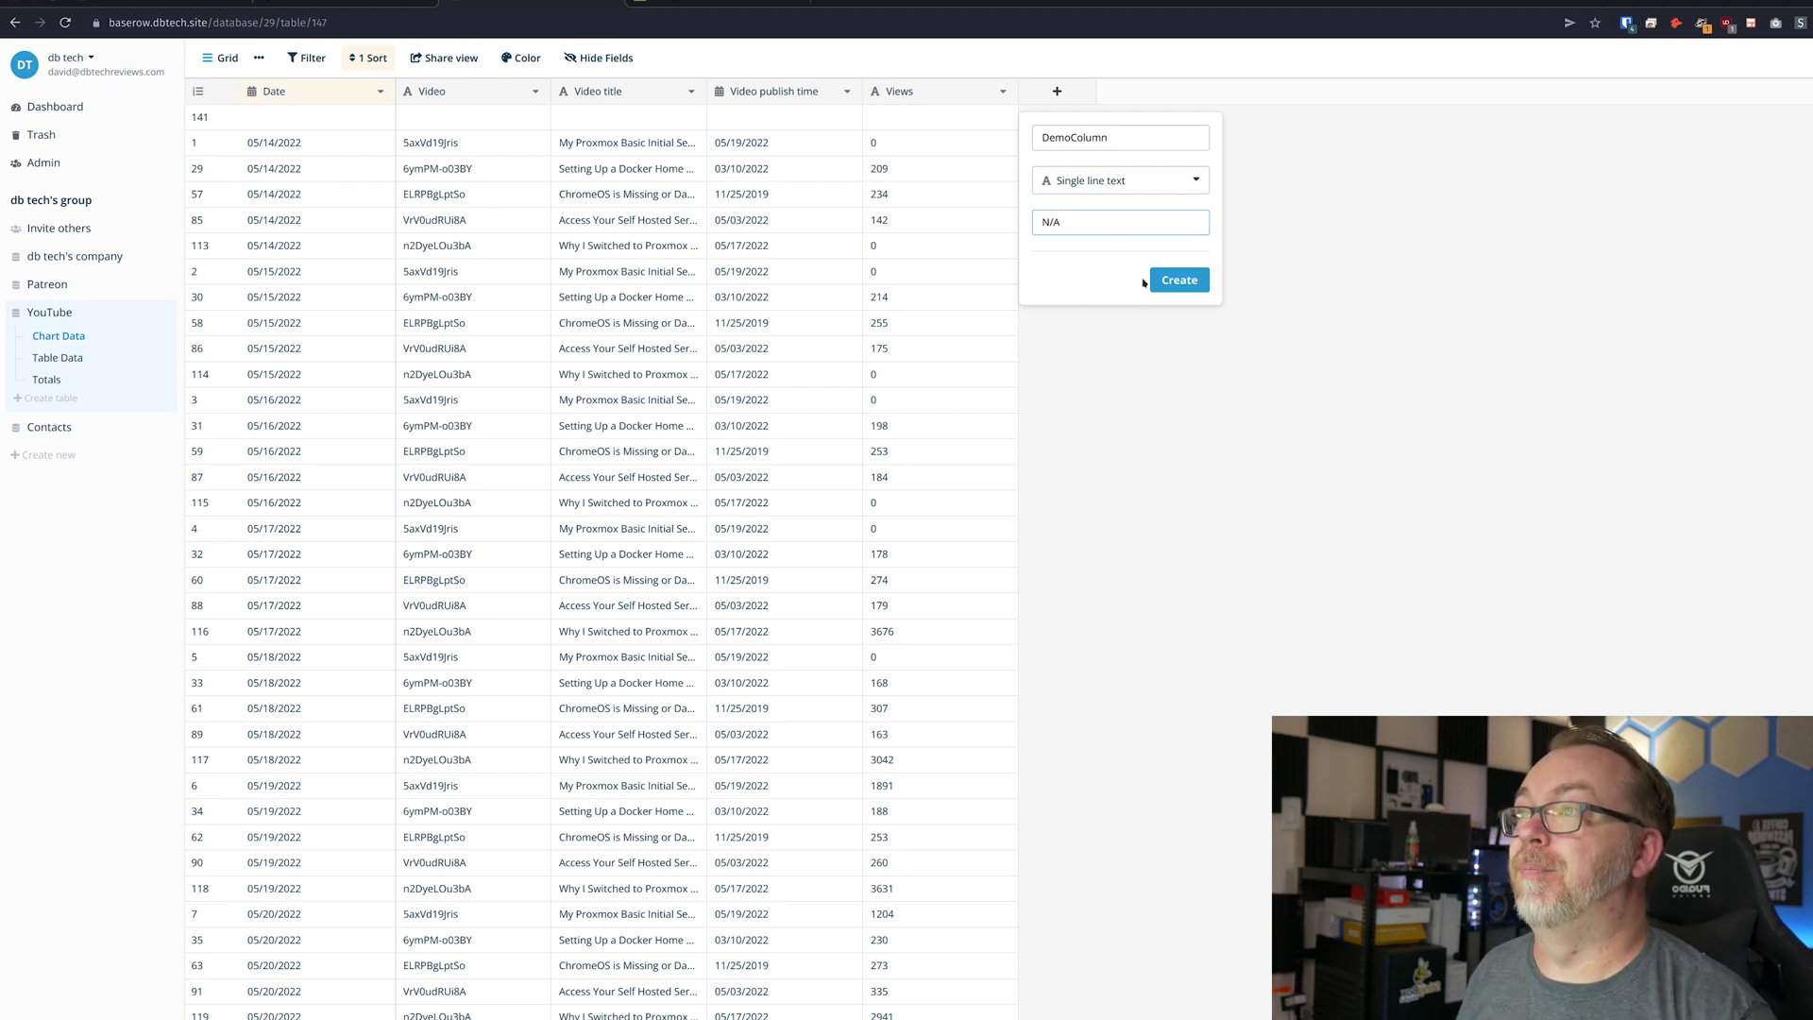
{"action": "left_click", "coordinate": [1159, 280]}
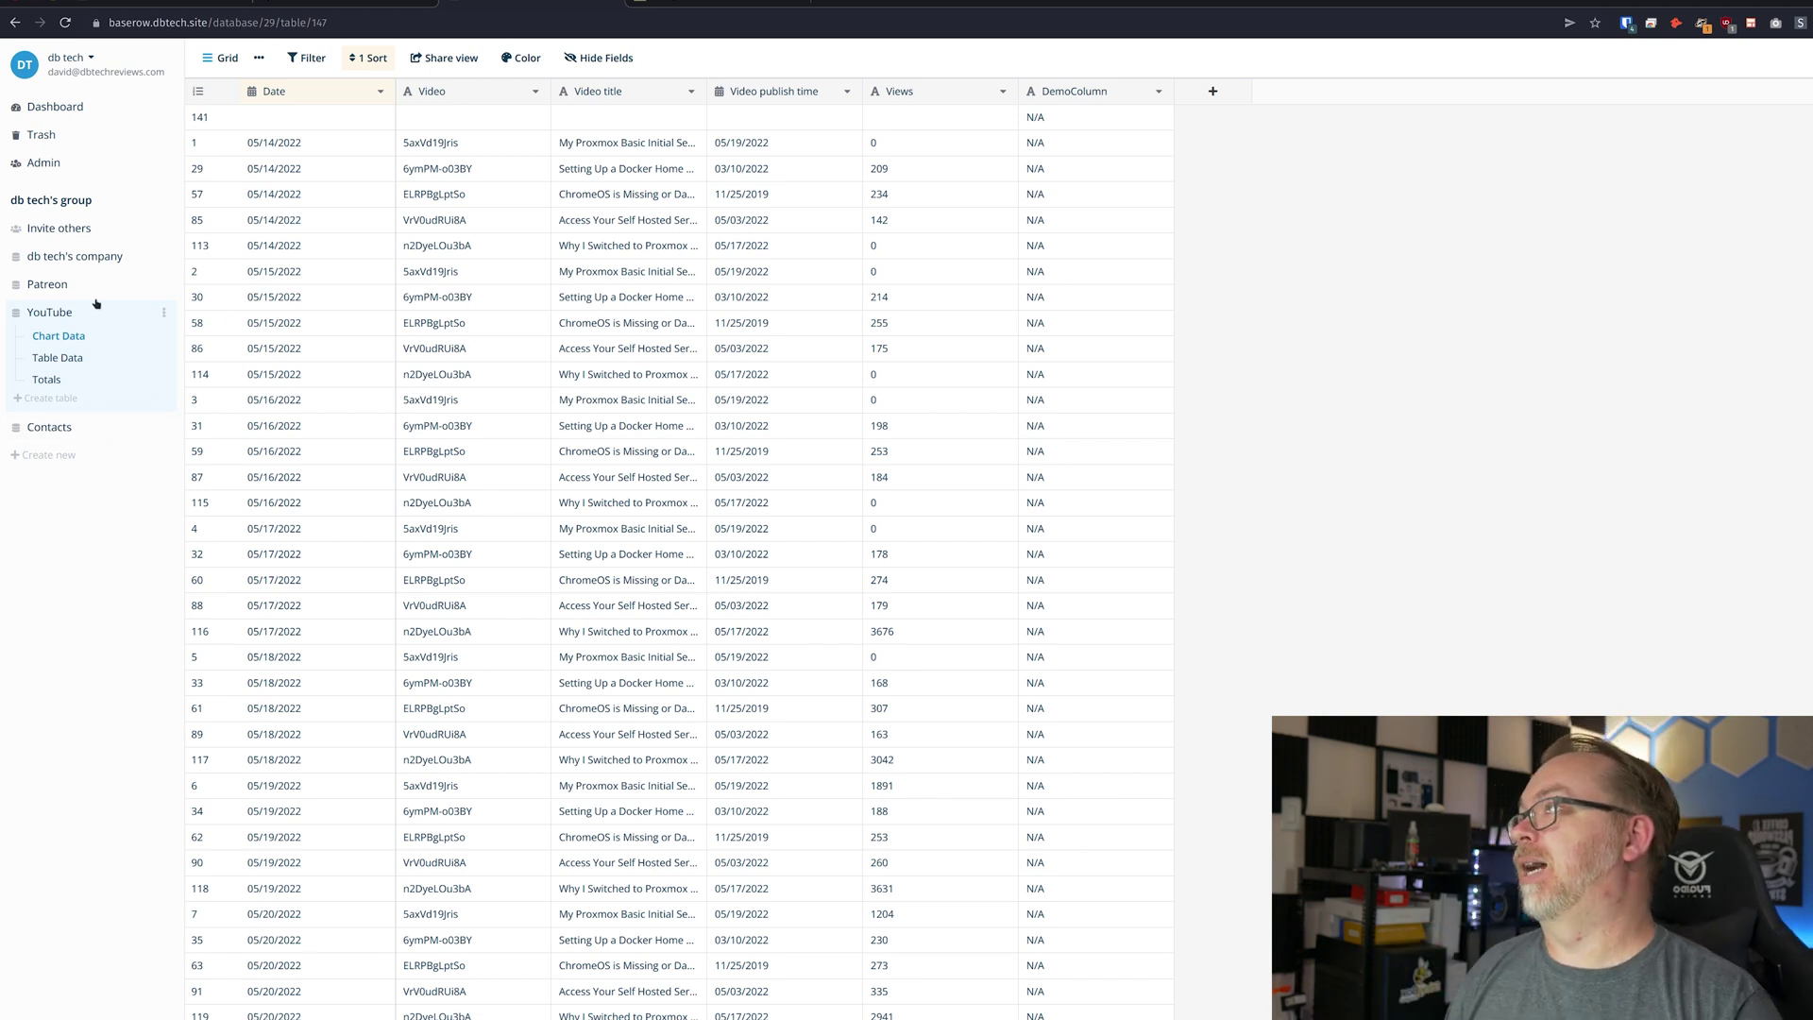
- Open the Customers table of db tech's company and add a single line text field named Nick Name without default text
{"action": "left_click", "coordinate": [80, 256]}
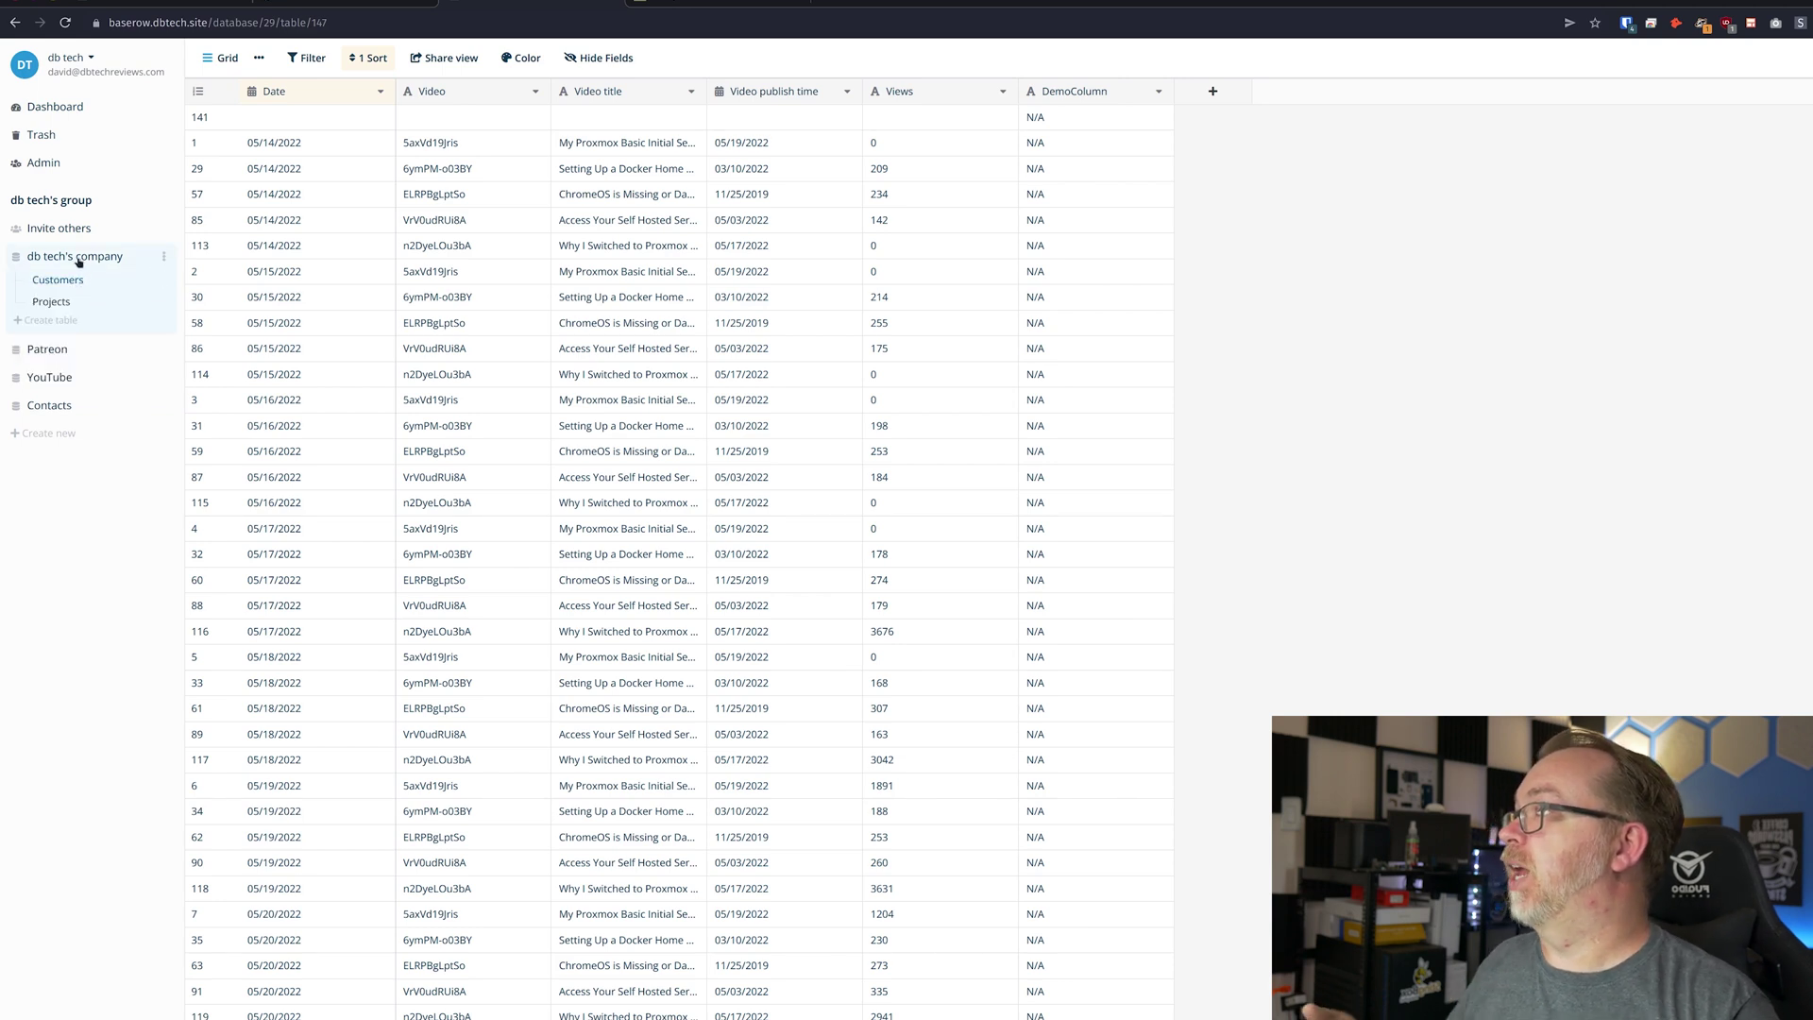
{"action": "left_click", "coordinate": [76, 282]}
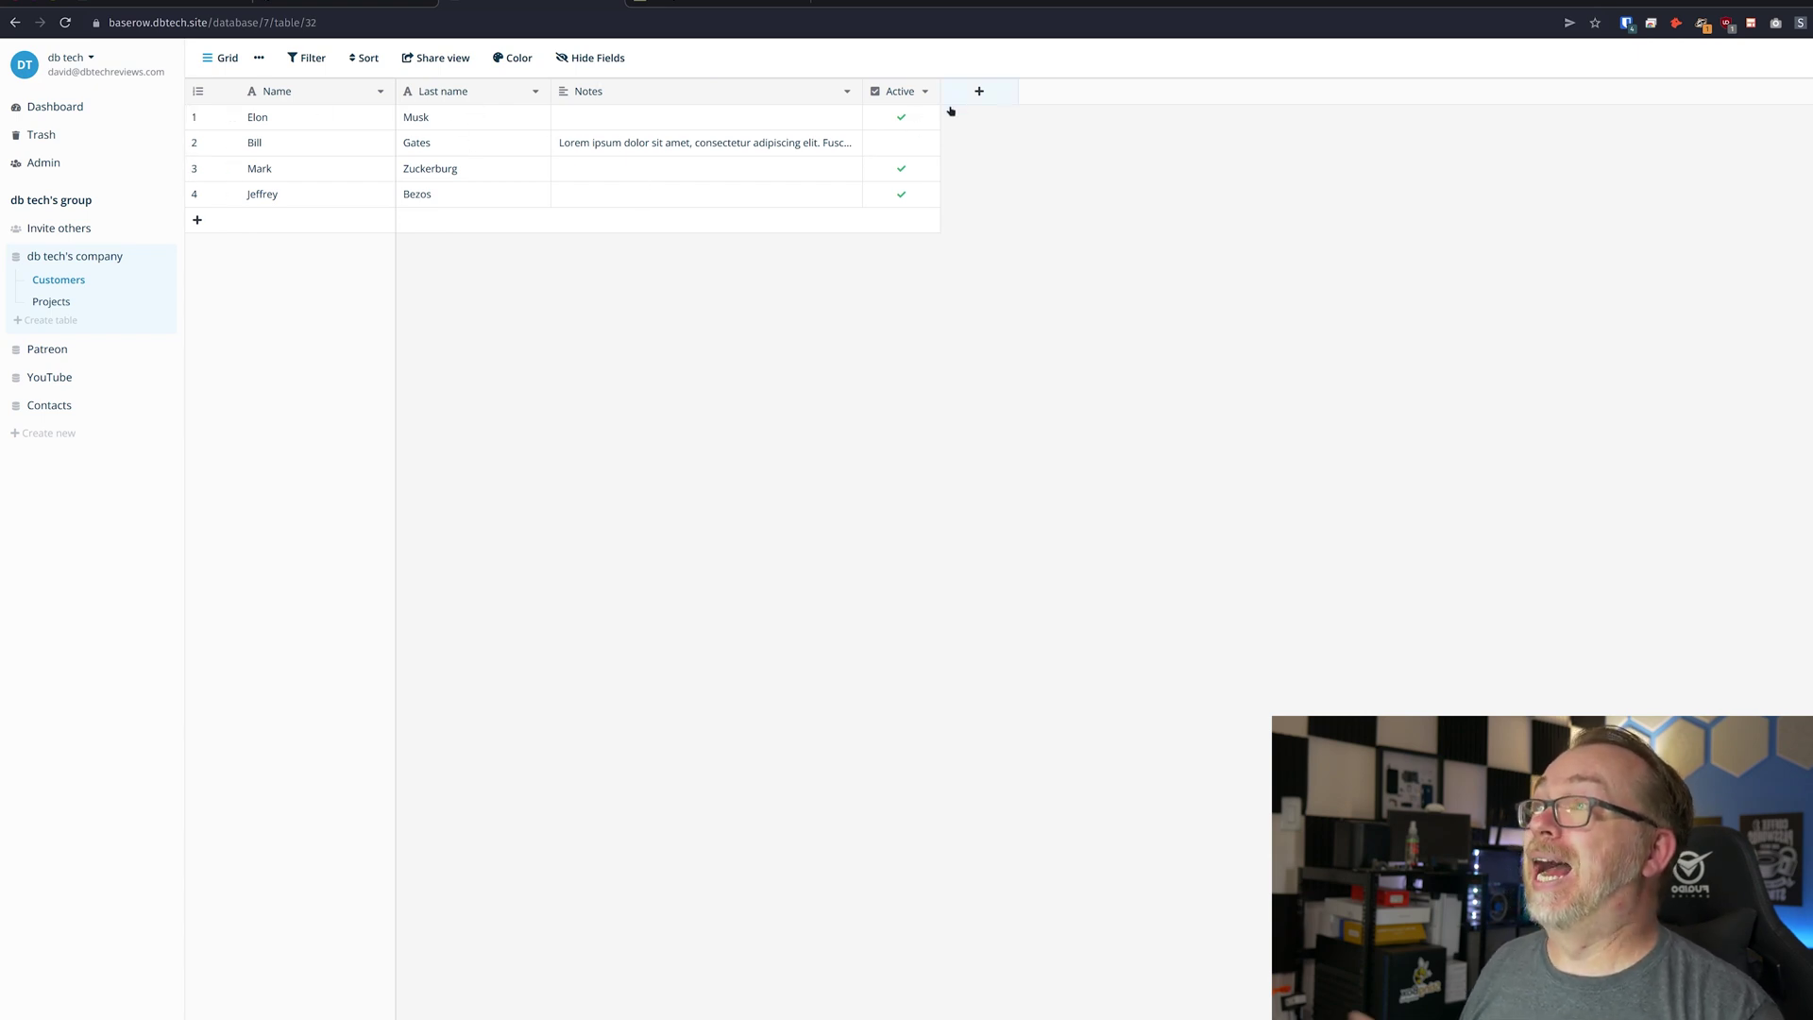
{"action": "left_click", "coordinate": [982, 93]}
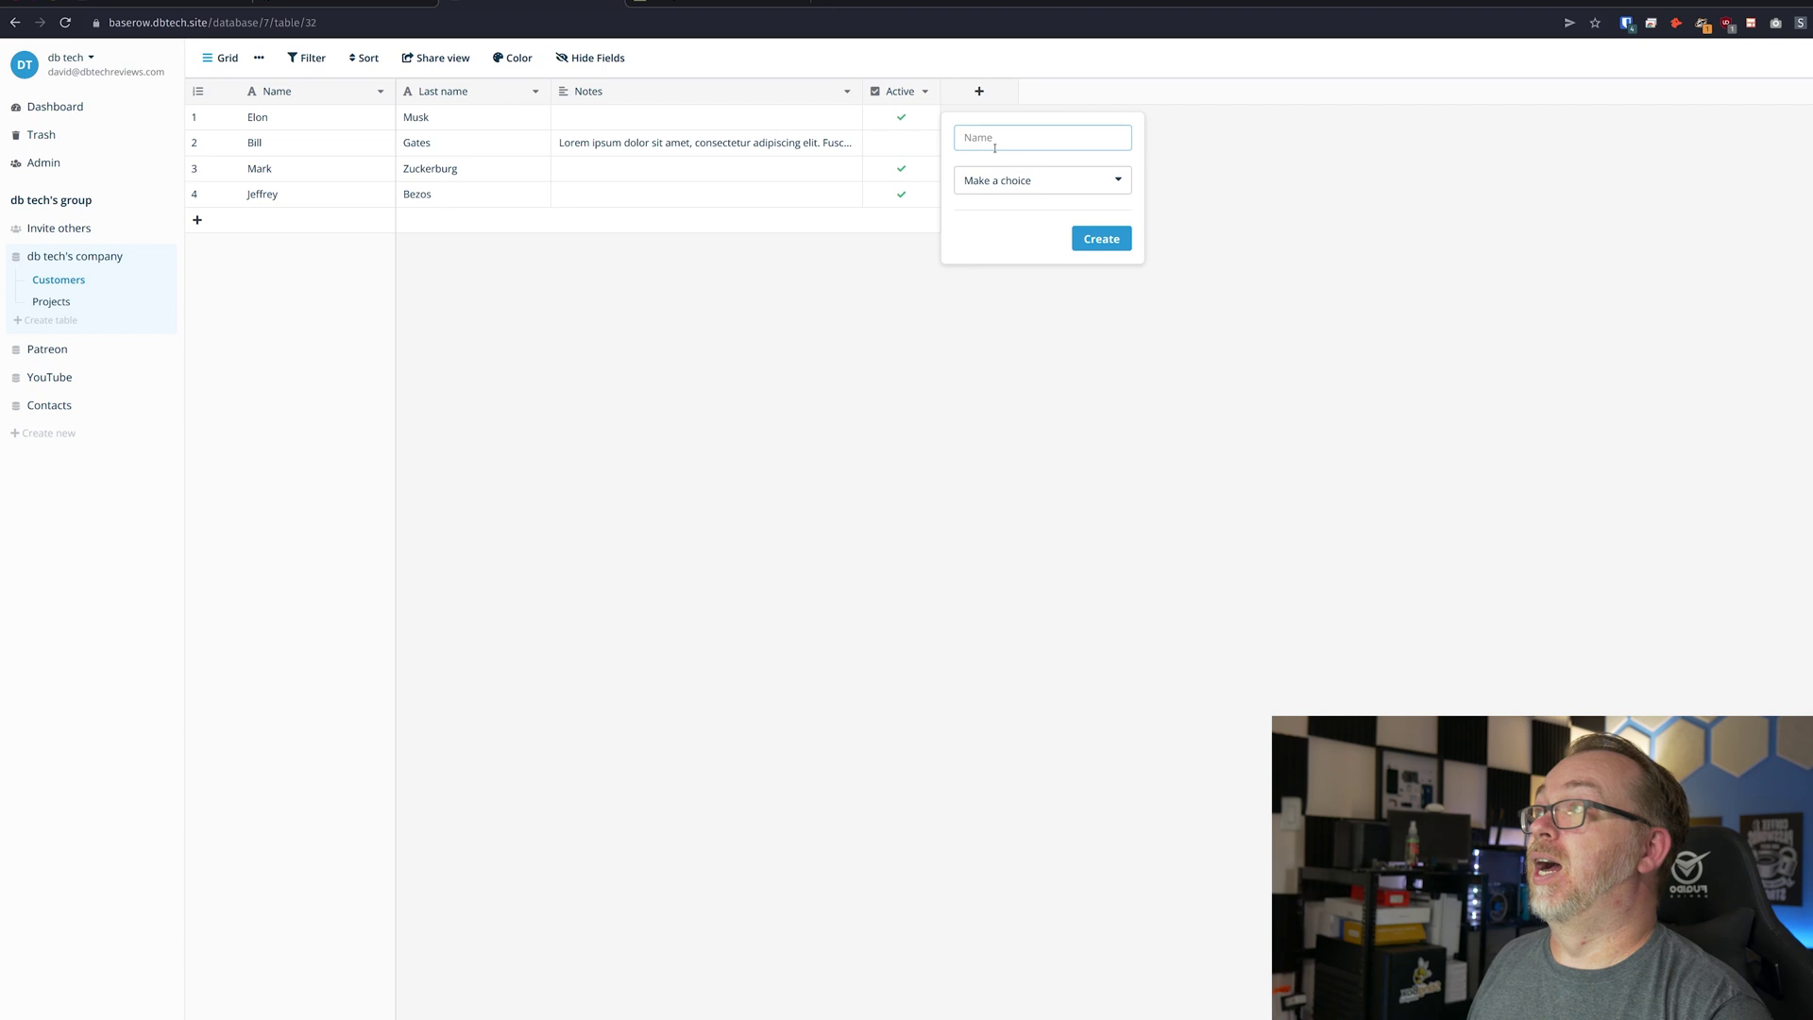
{"action": "type", "text": "Nick Name"}
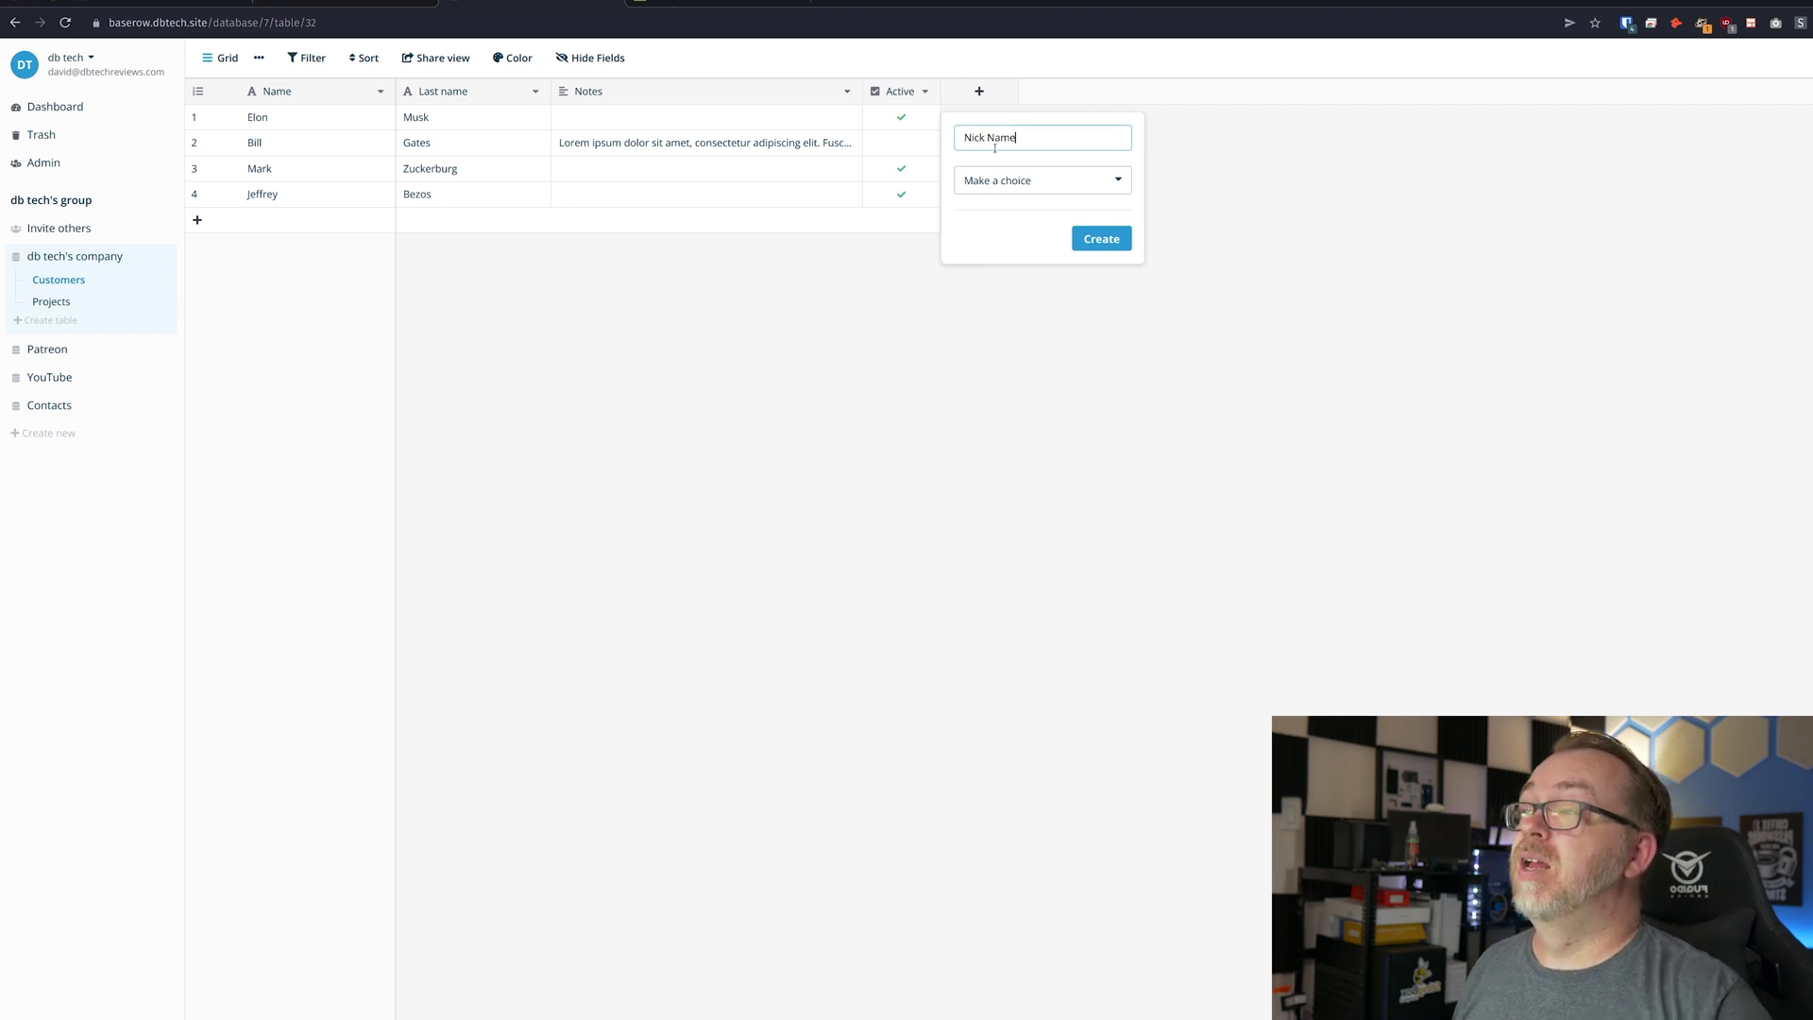
{"action": "left_click", "coordinate": [1001, 181]}
{"action": "left_click", "coordinate": [1032, 210]}
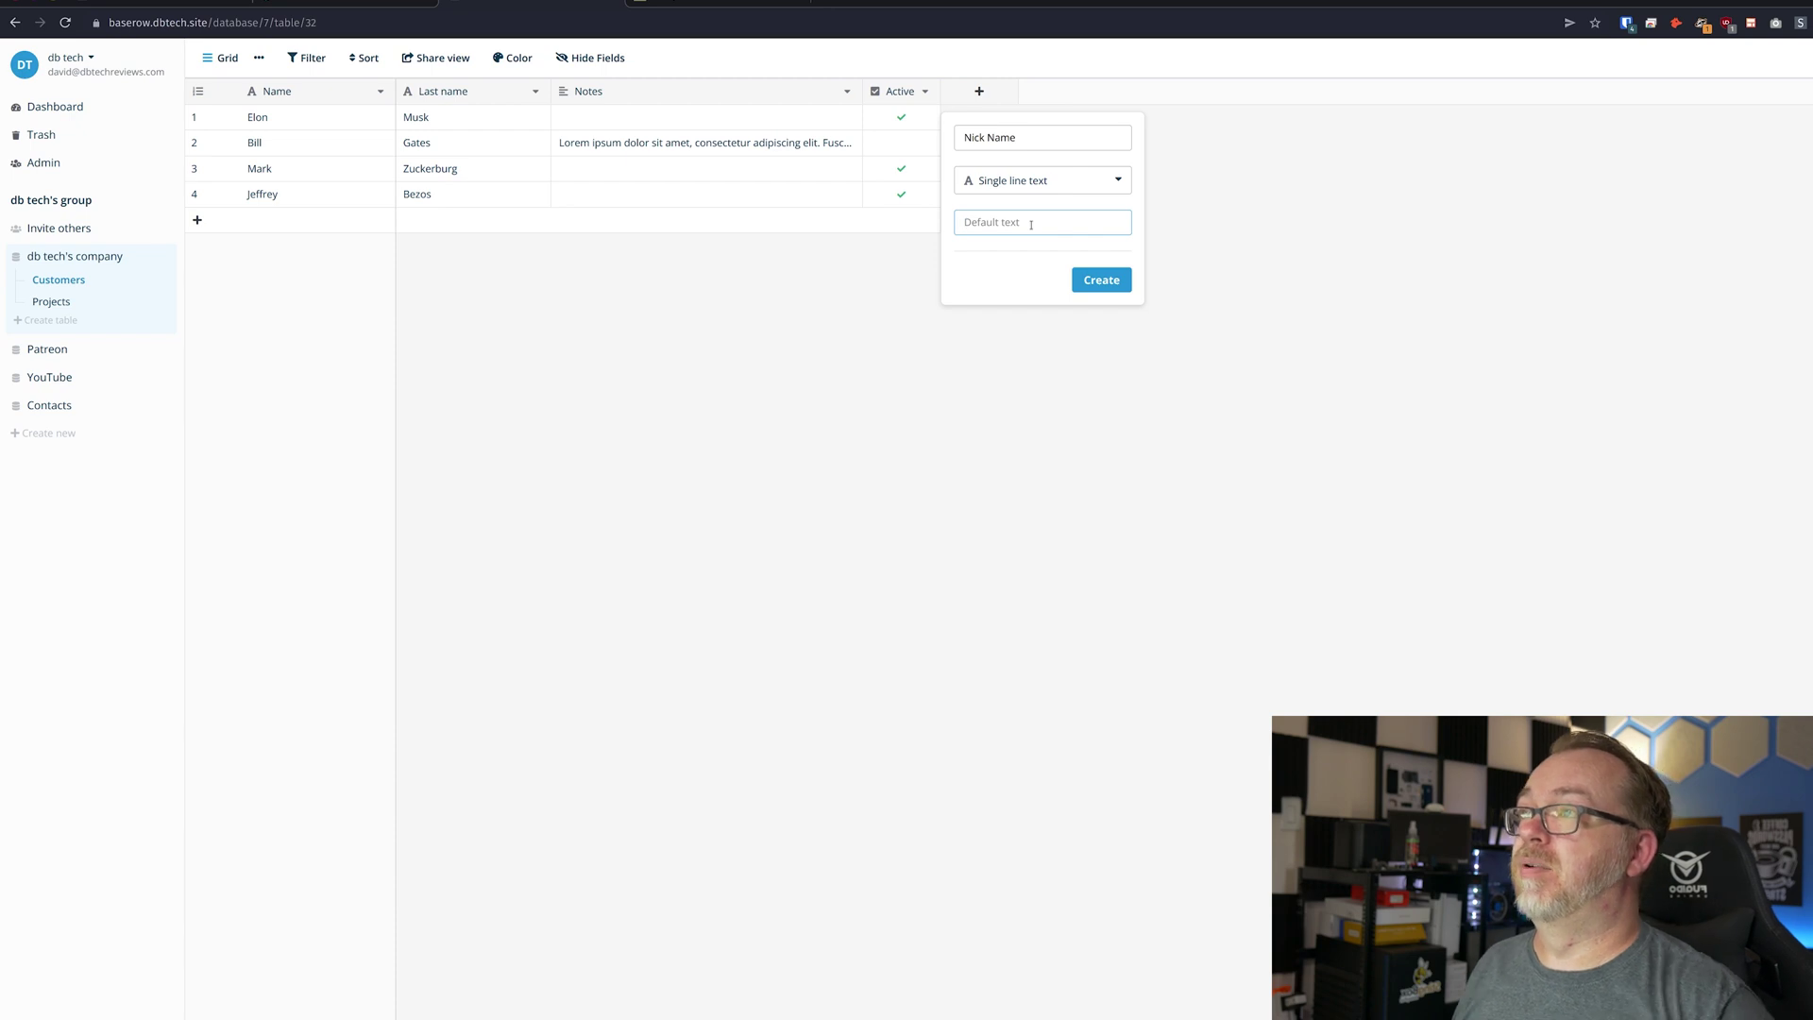
{"action": "left_click", "coordinate": [1098, 280]}
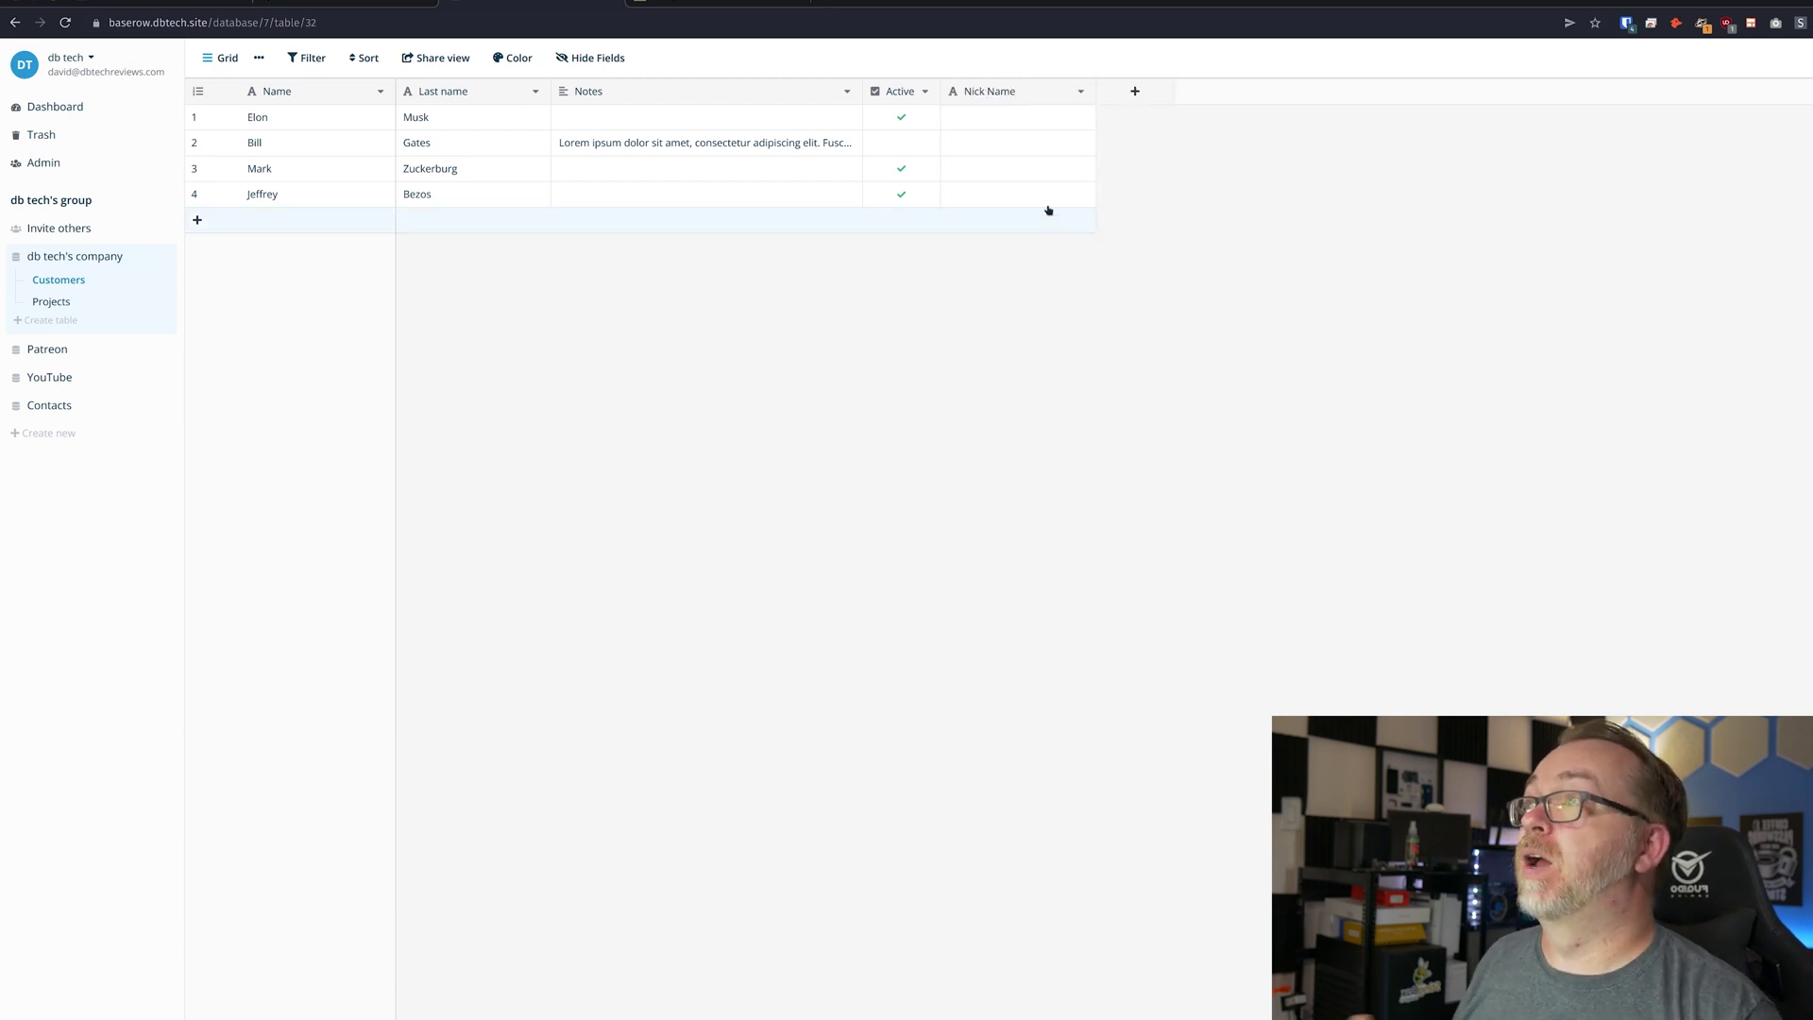
- Enter the nick names Tesla in the first customer row and Microsoft in the second row
{"action": "left_click", "coordinate": [993, 123]}
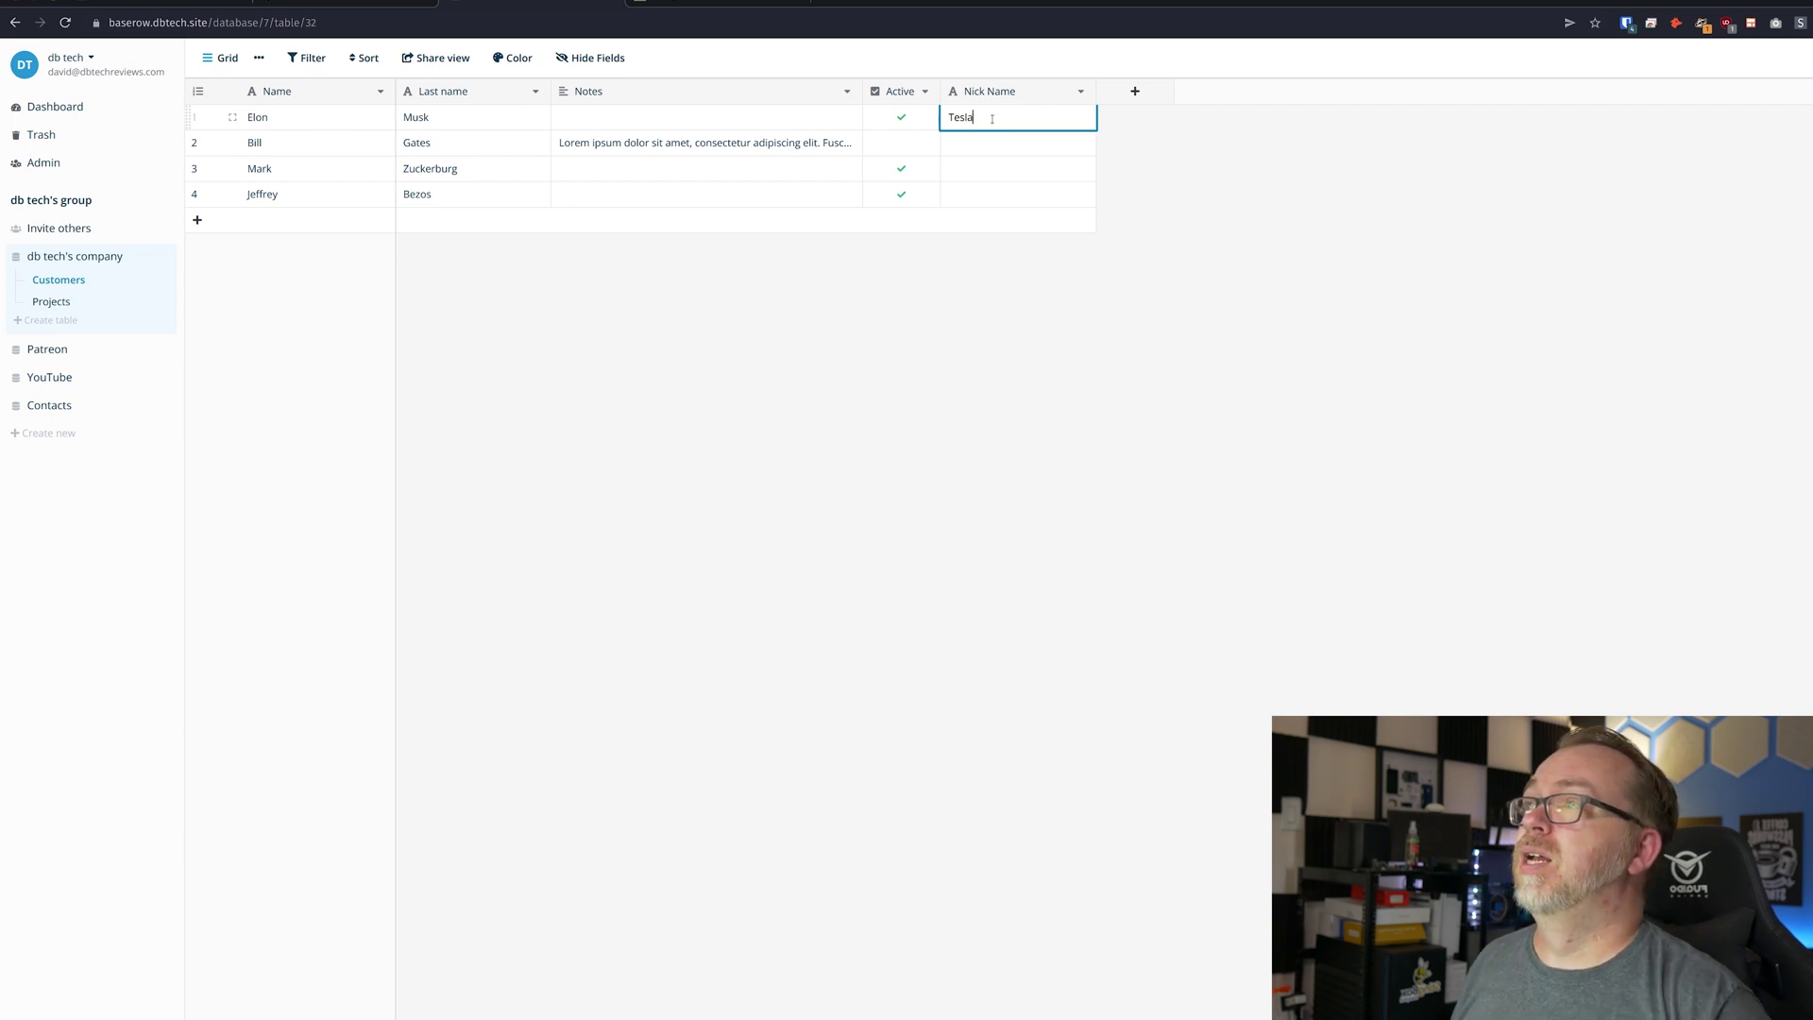
{"action": "left_click", "coordinate": [992, 141]}
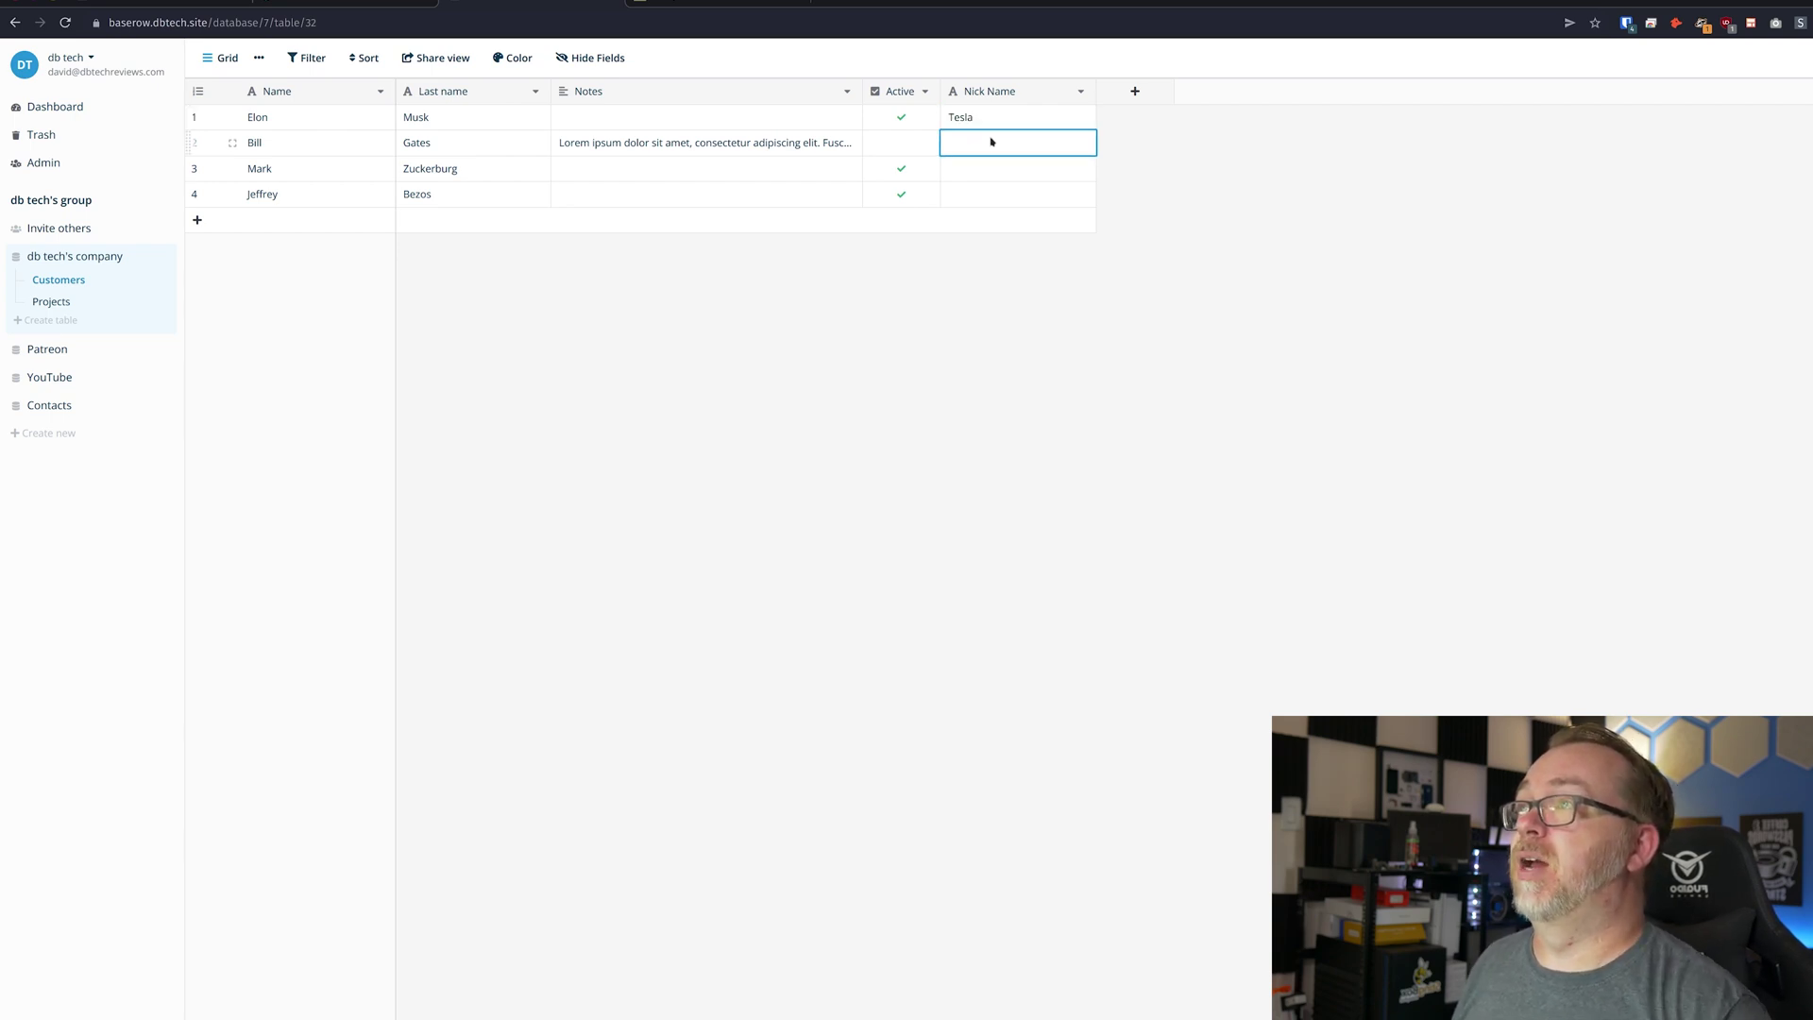
{"action": "type", "text": "Microsoft"}
{"action": "left_click", "coordinate": [1011, 169]}
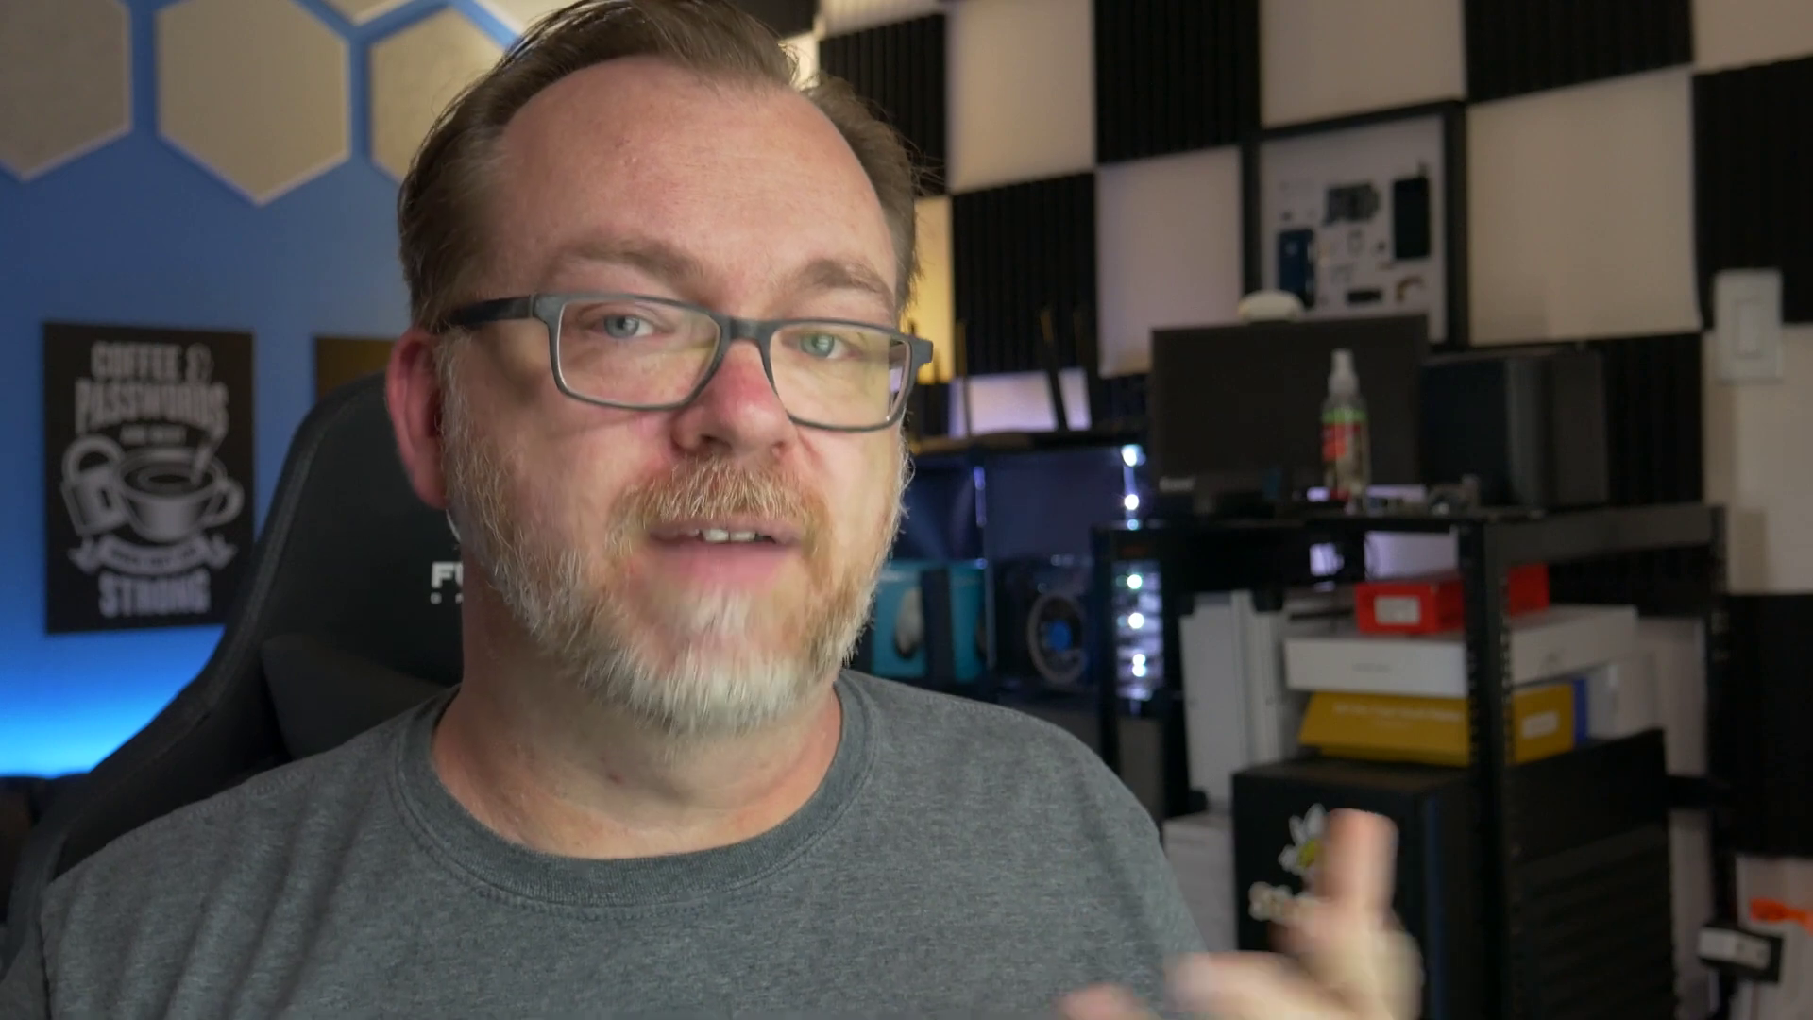
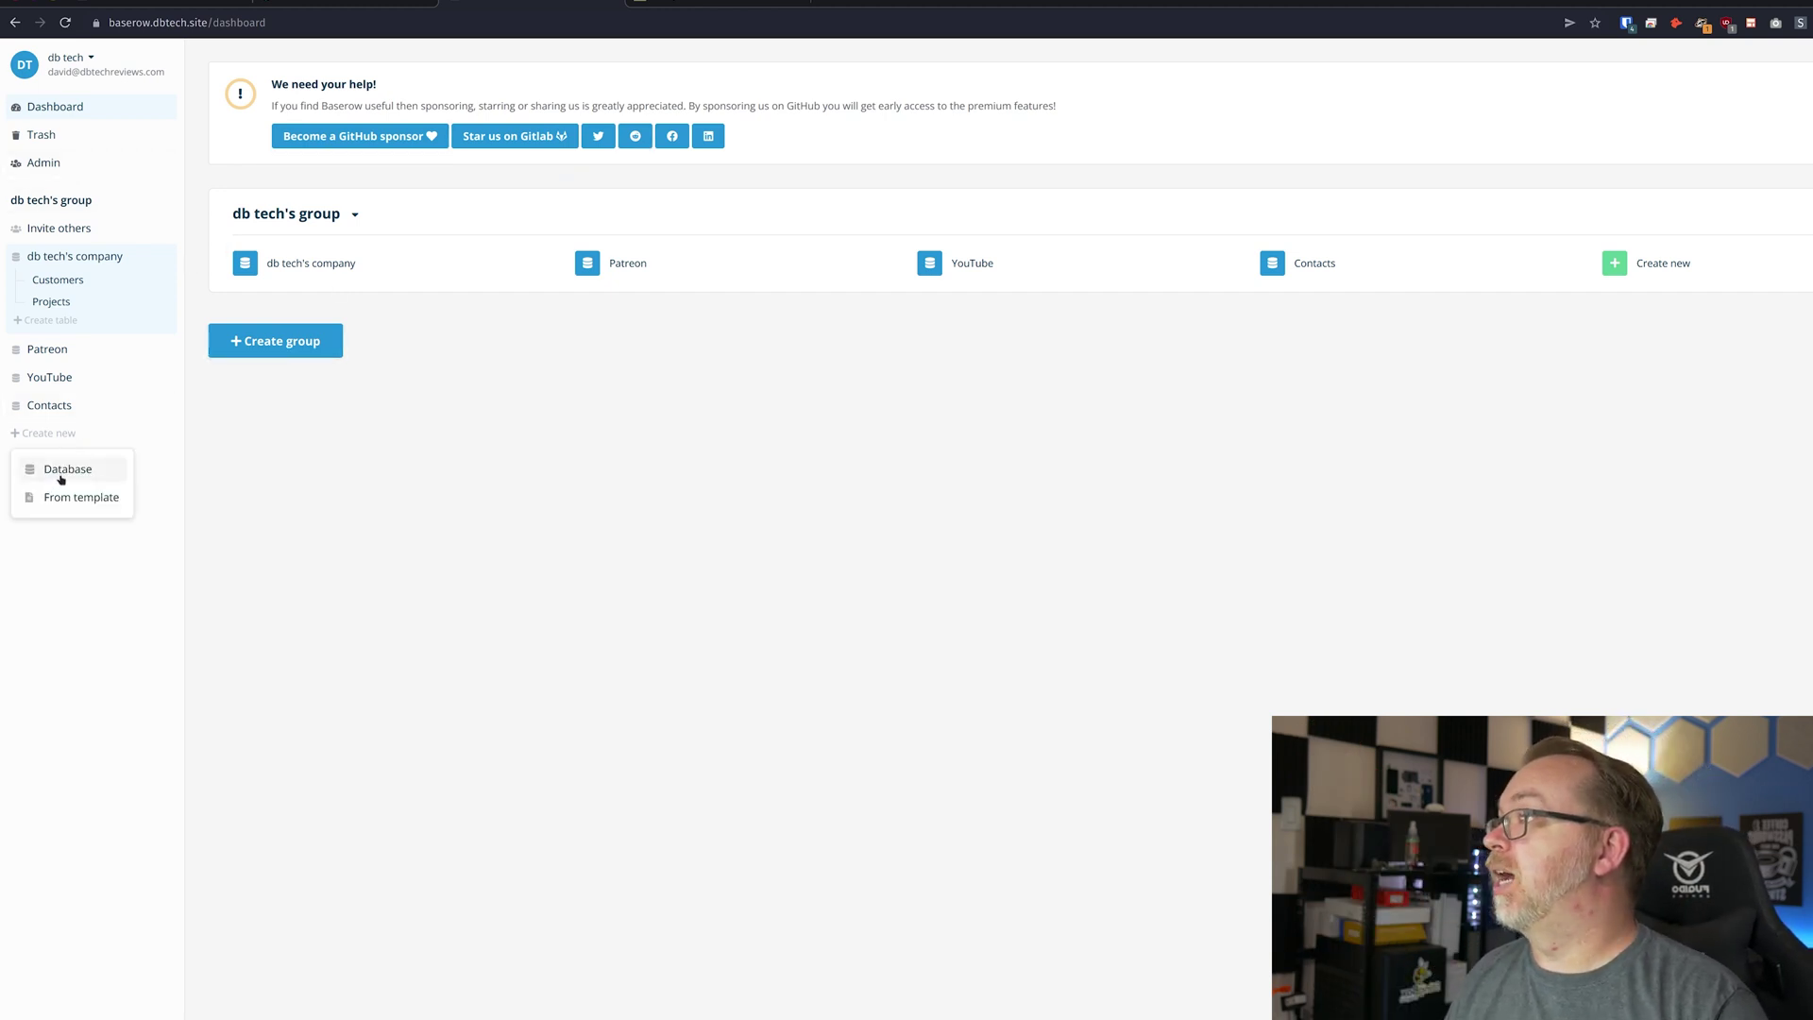
- Create a new database named Scratch from scratch, after viewing the Airtable import option
{"action": "left_click", "coordinate": [68, 471]}
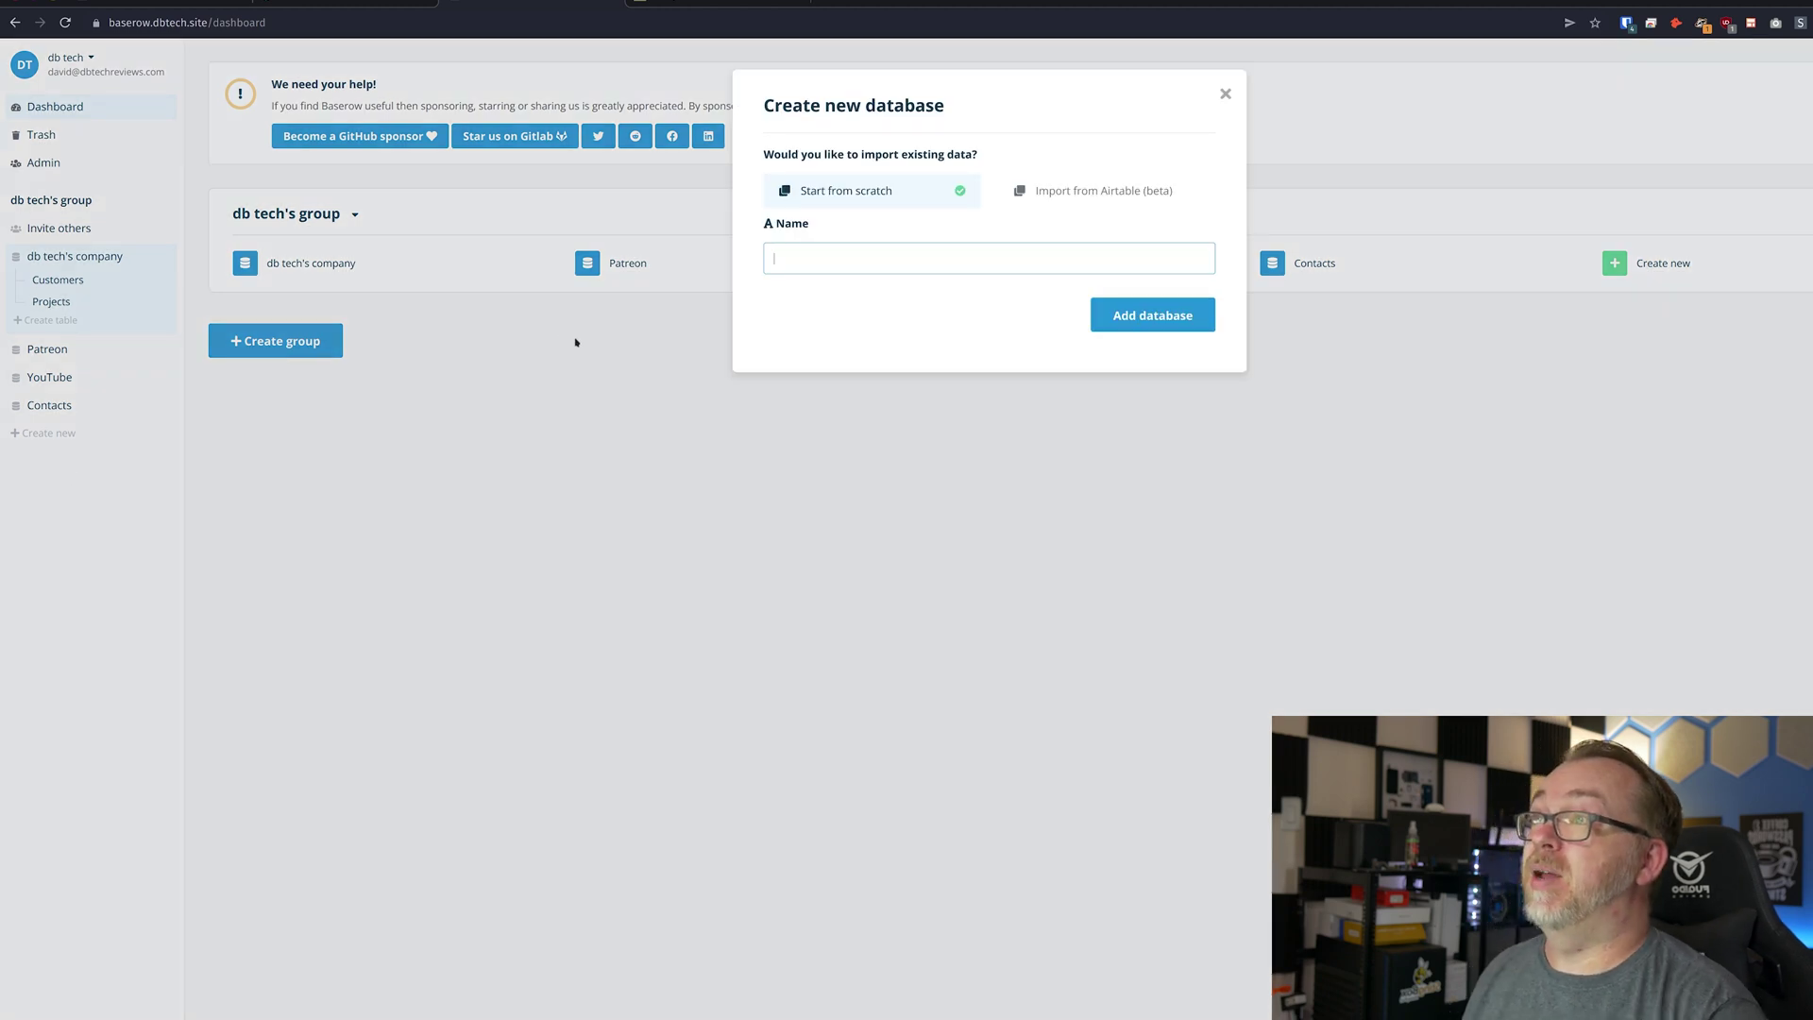
{"action": "left_click", "coordinate": [1121, 188]}
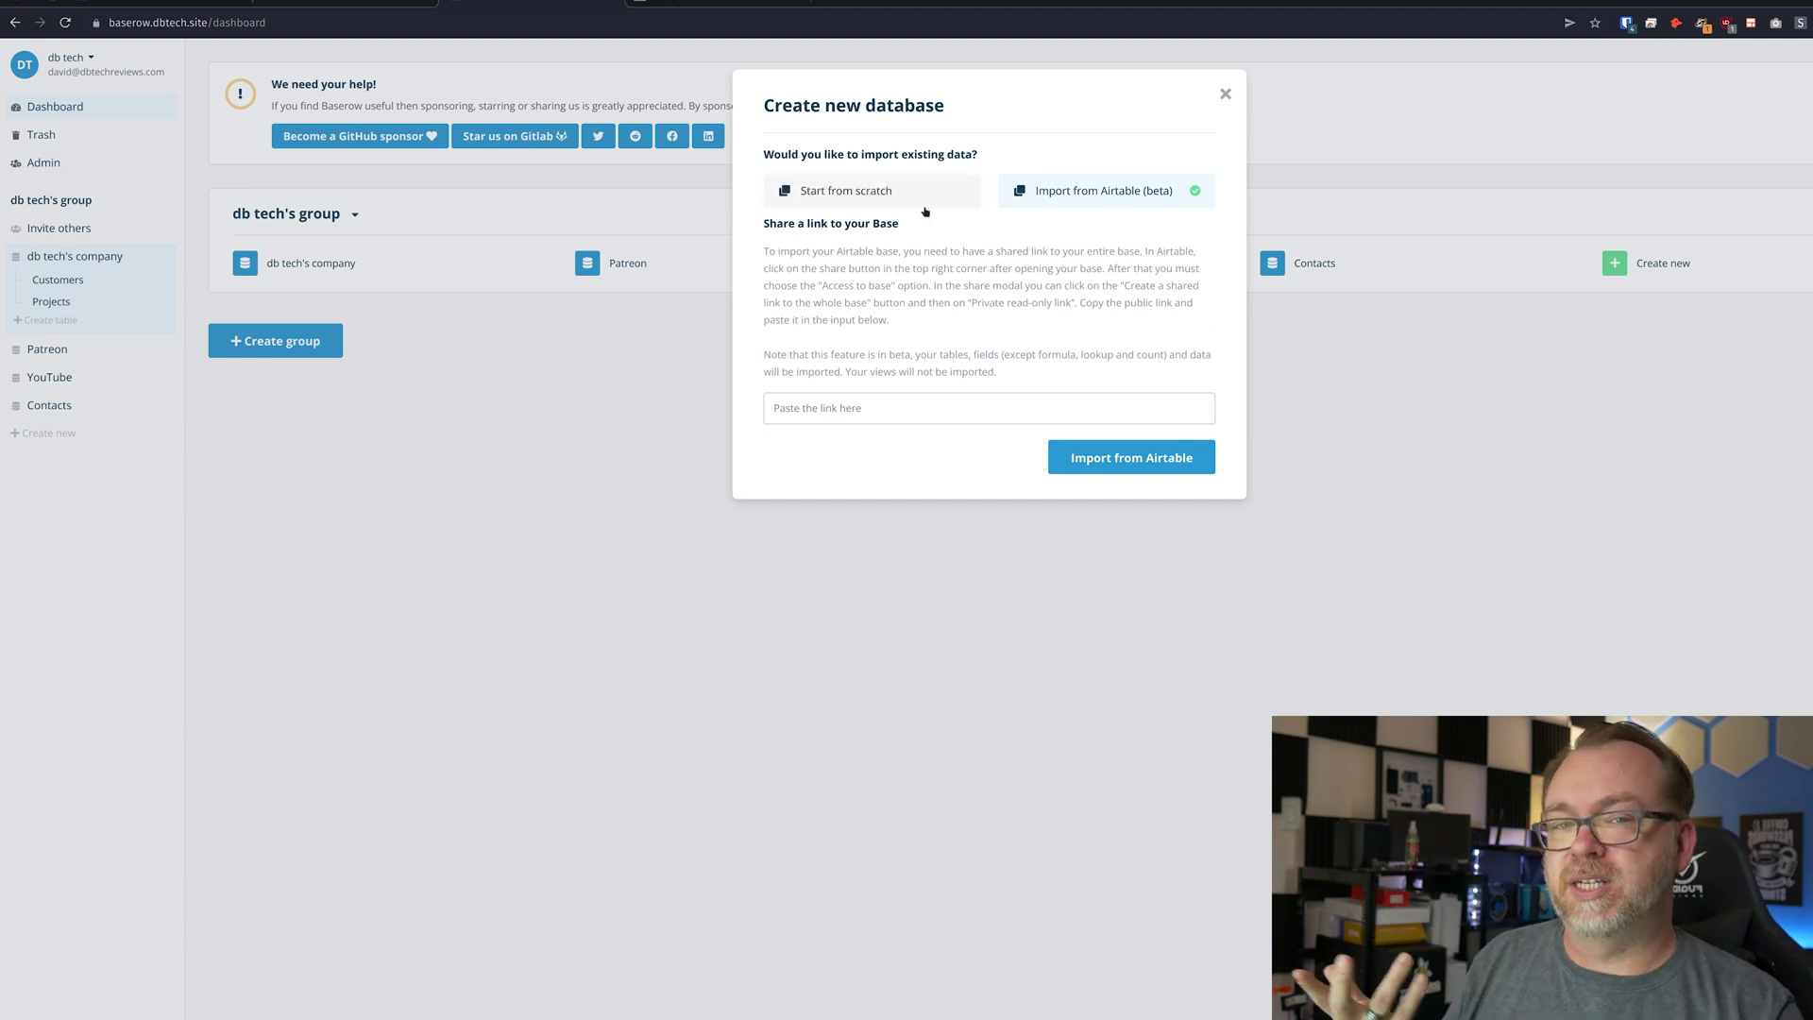
{"action": "left_click", "coordinate": [881, 199]}
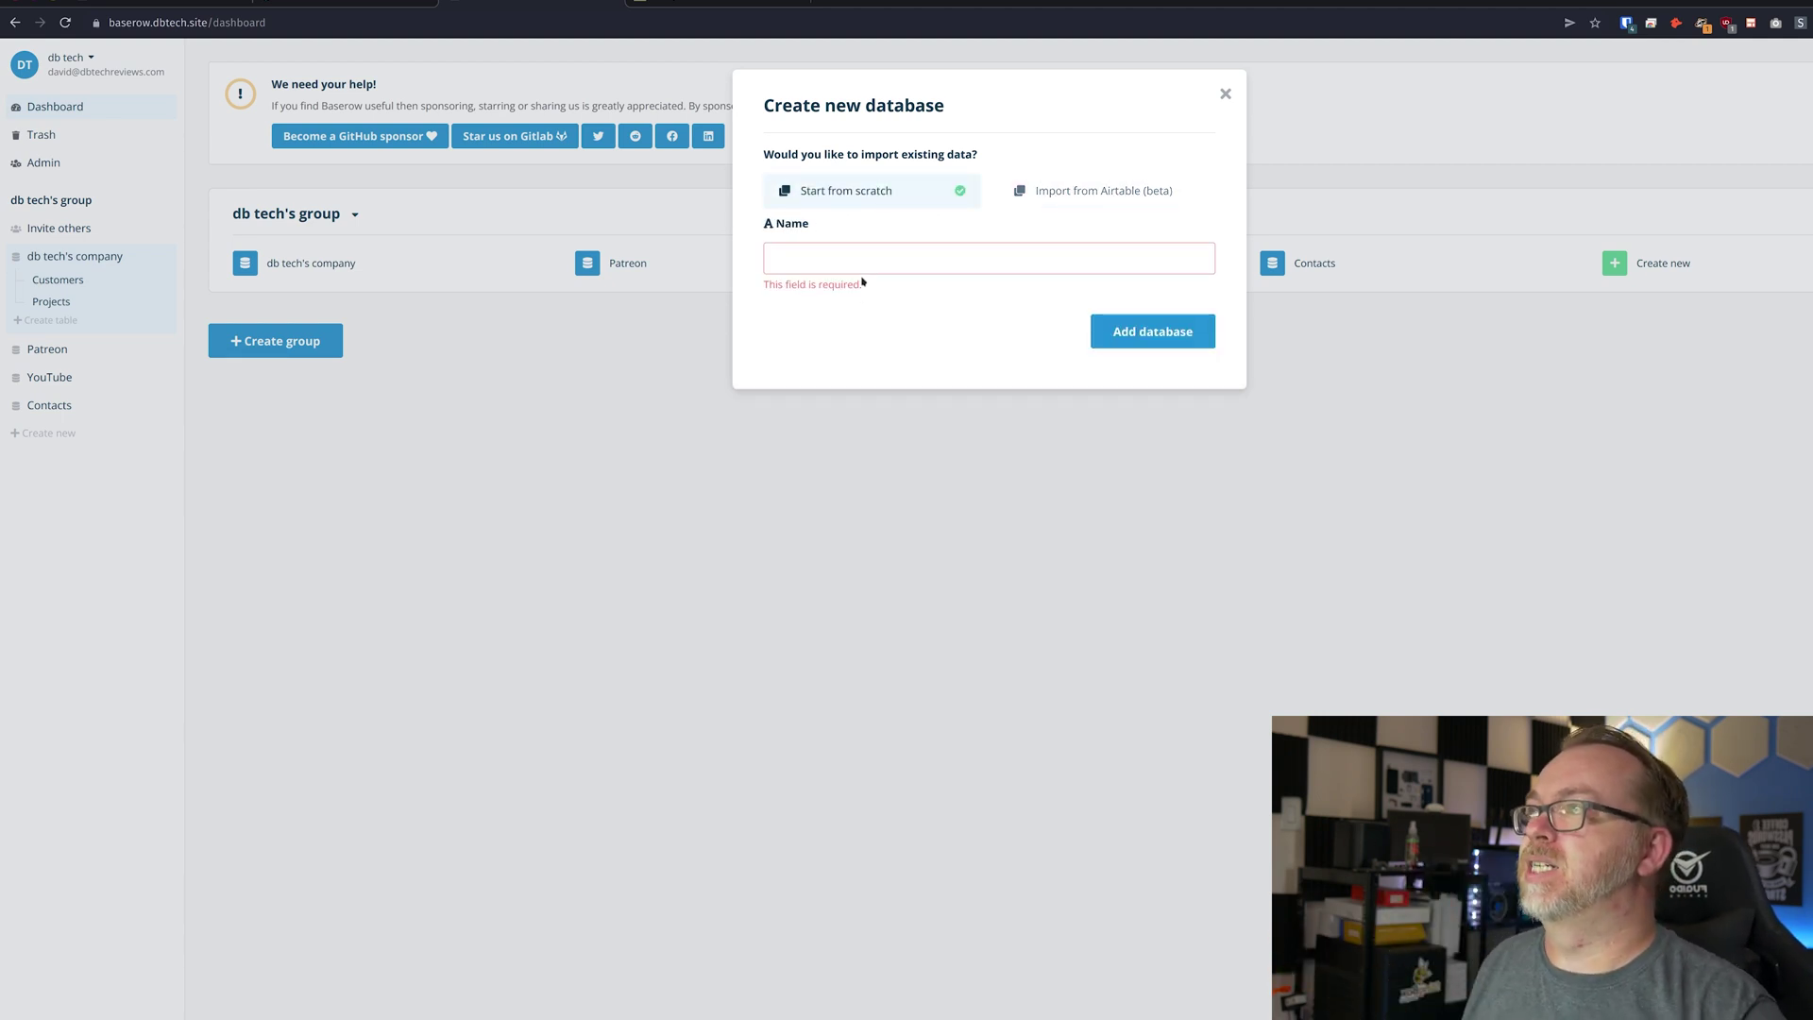
{"action": "type", "text": "Scratch"}
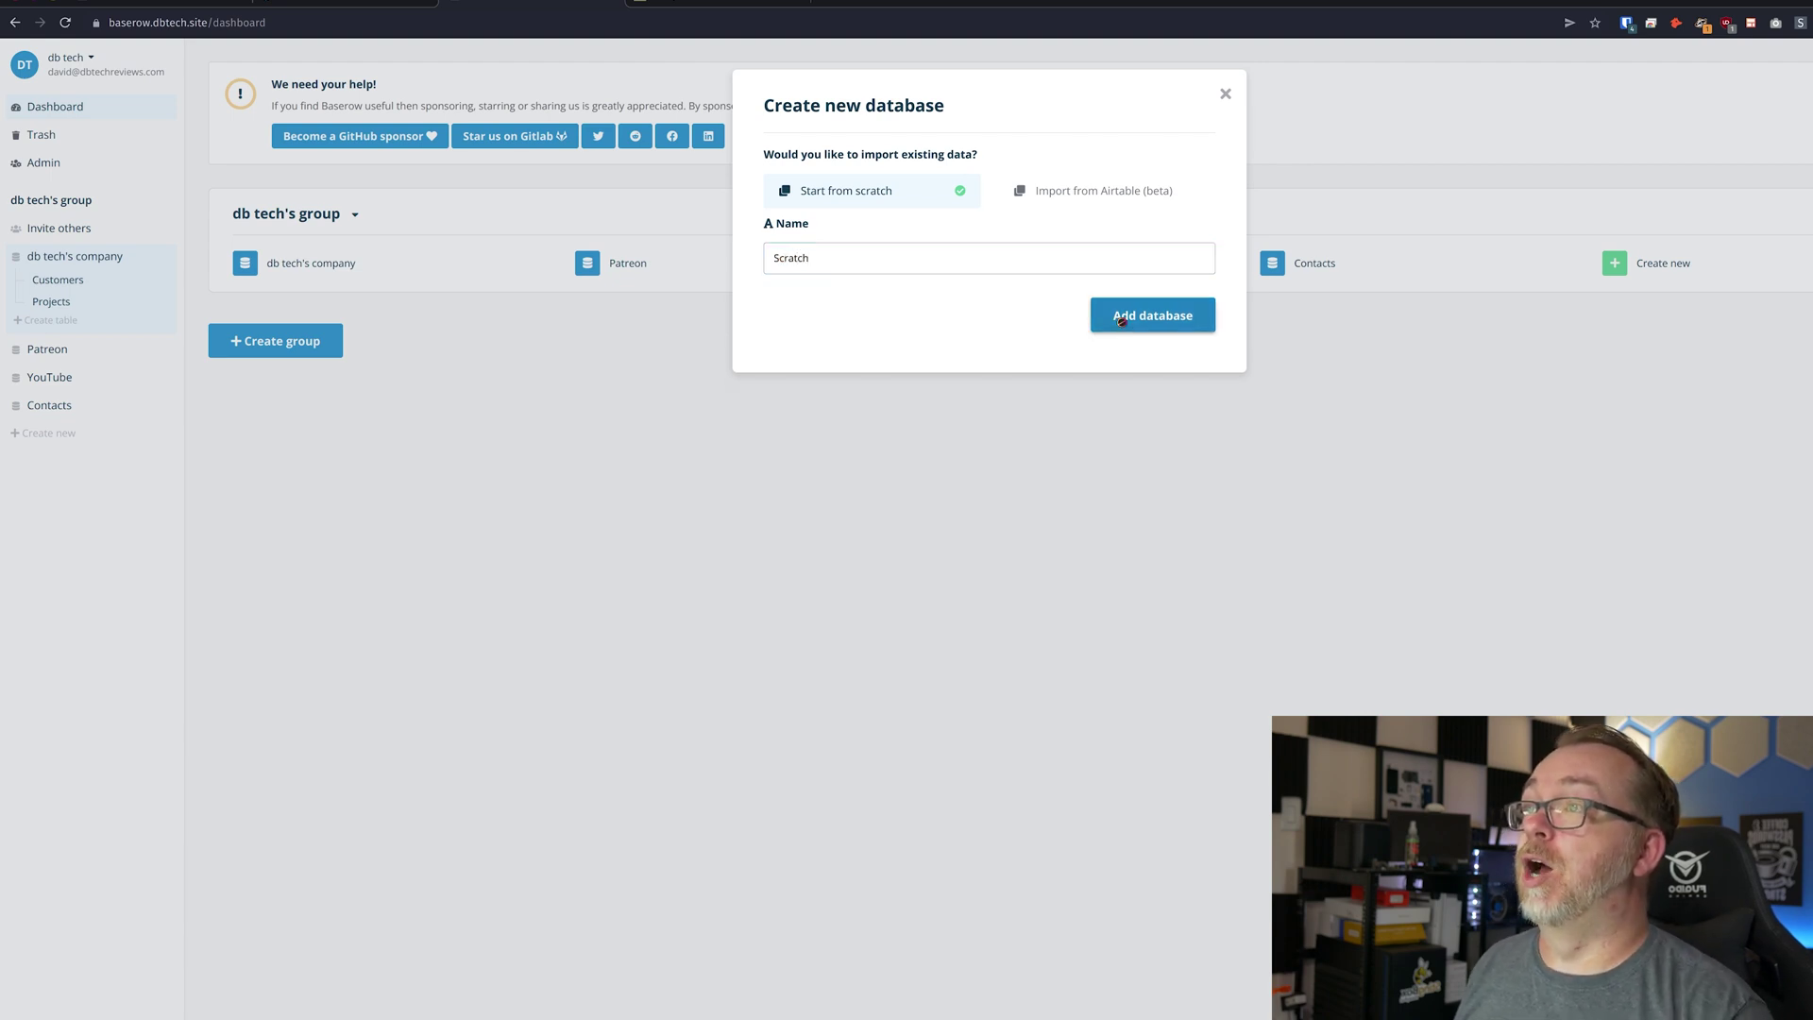
{"action": "left_click", "coordinate": [1121, 321]}
{"action": "left_click", "coordinate": [286, 315]}
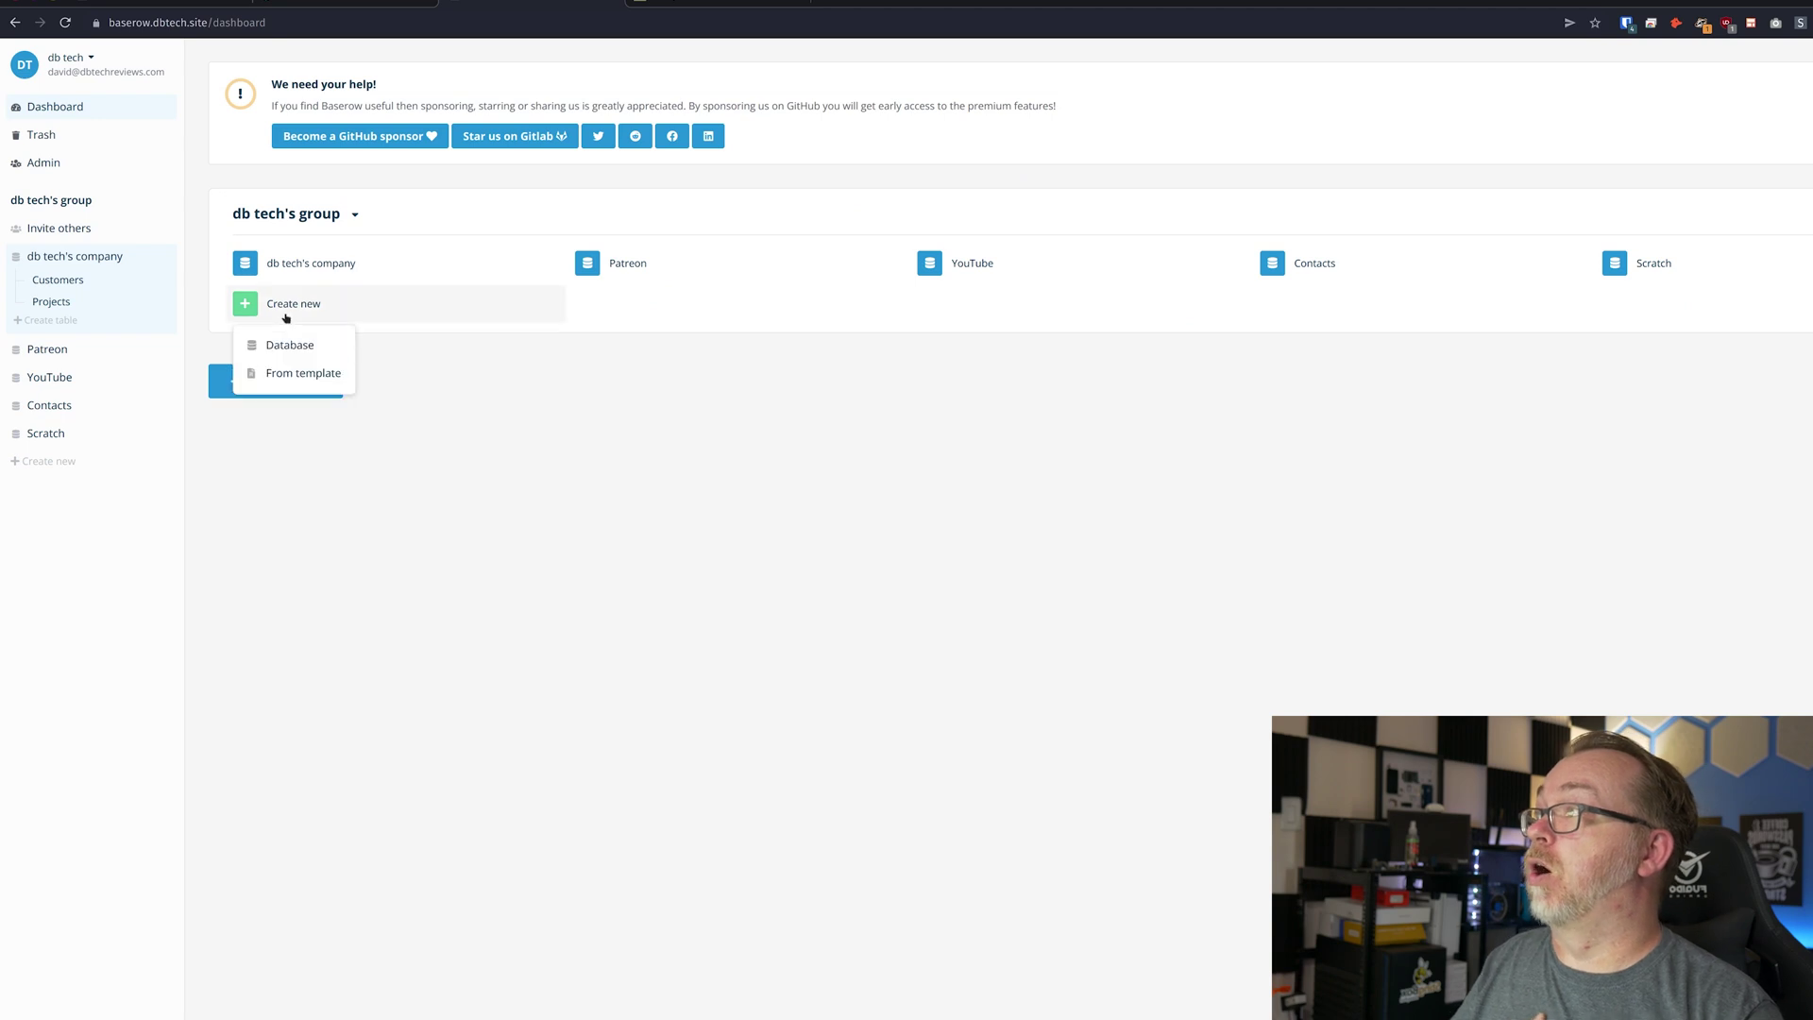
{"action": "left_click", "coordinate": [521, 348]}
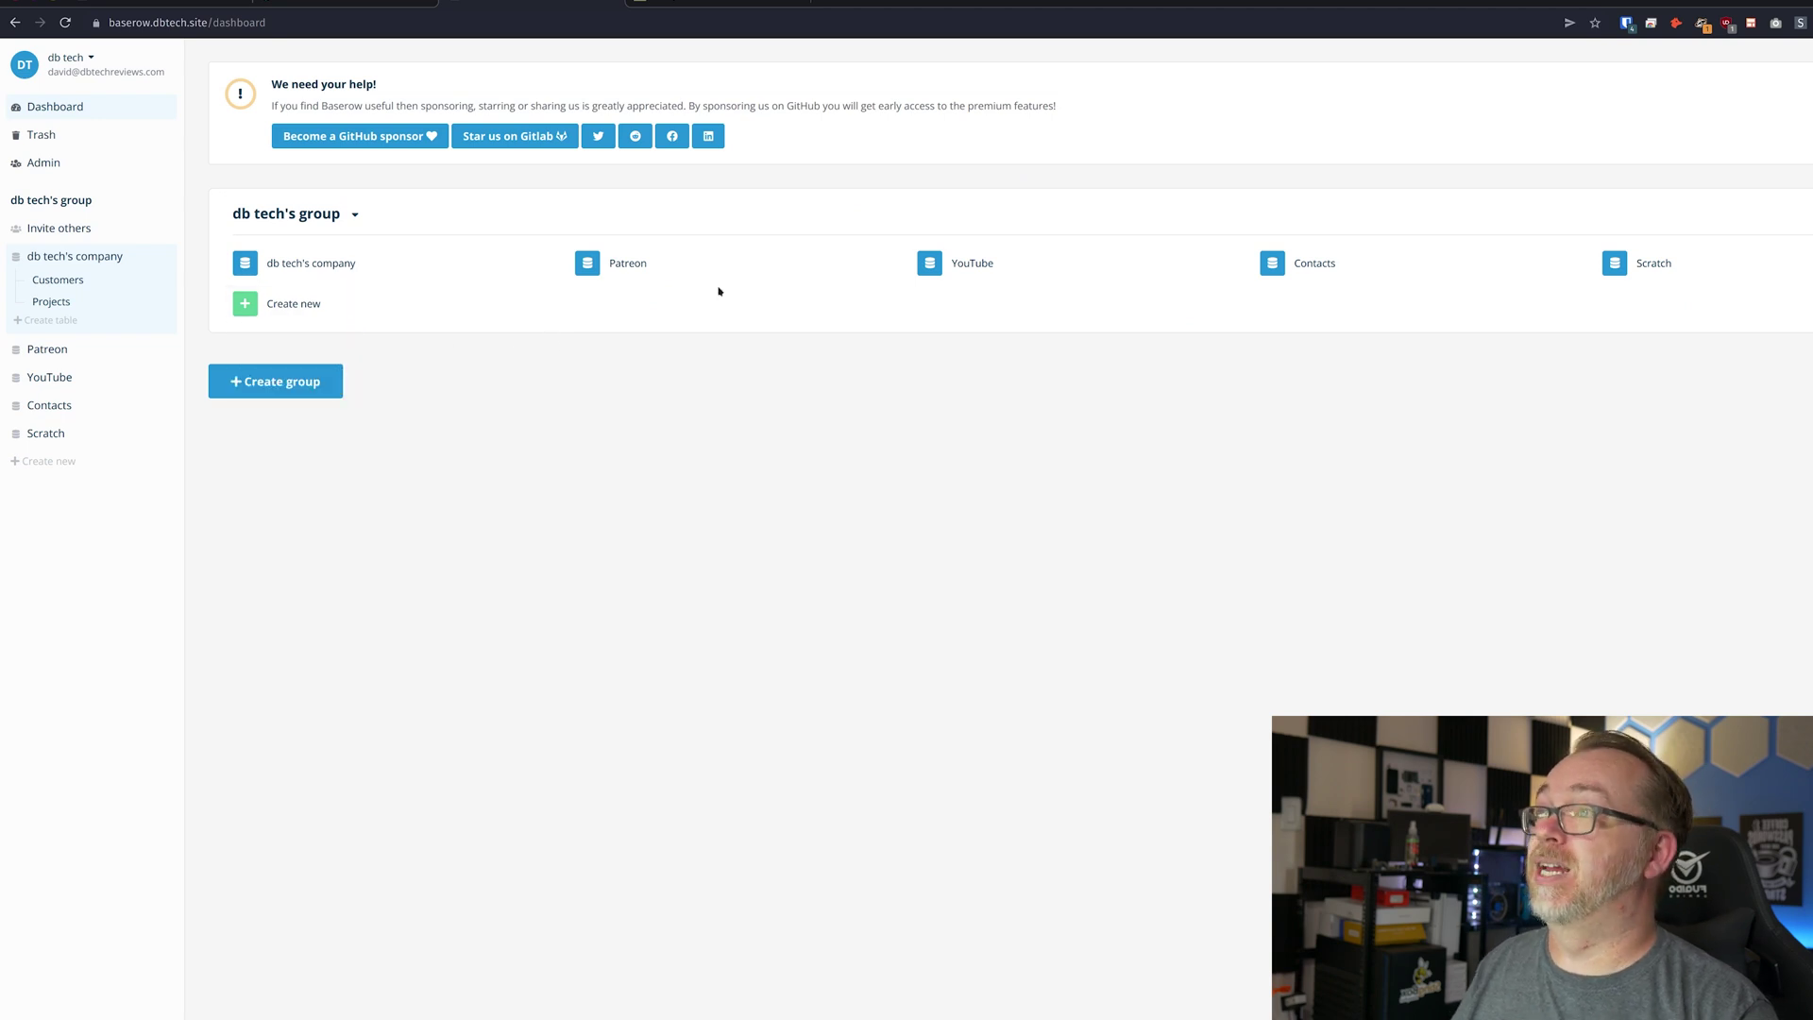
- Create a new empty table named Itch in the Scratch database
{"action": "left_click", "coordinate": [1662, 268]}
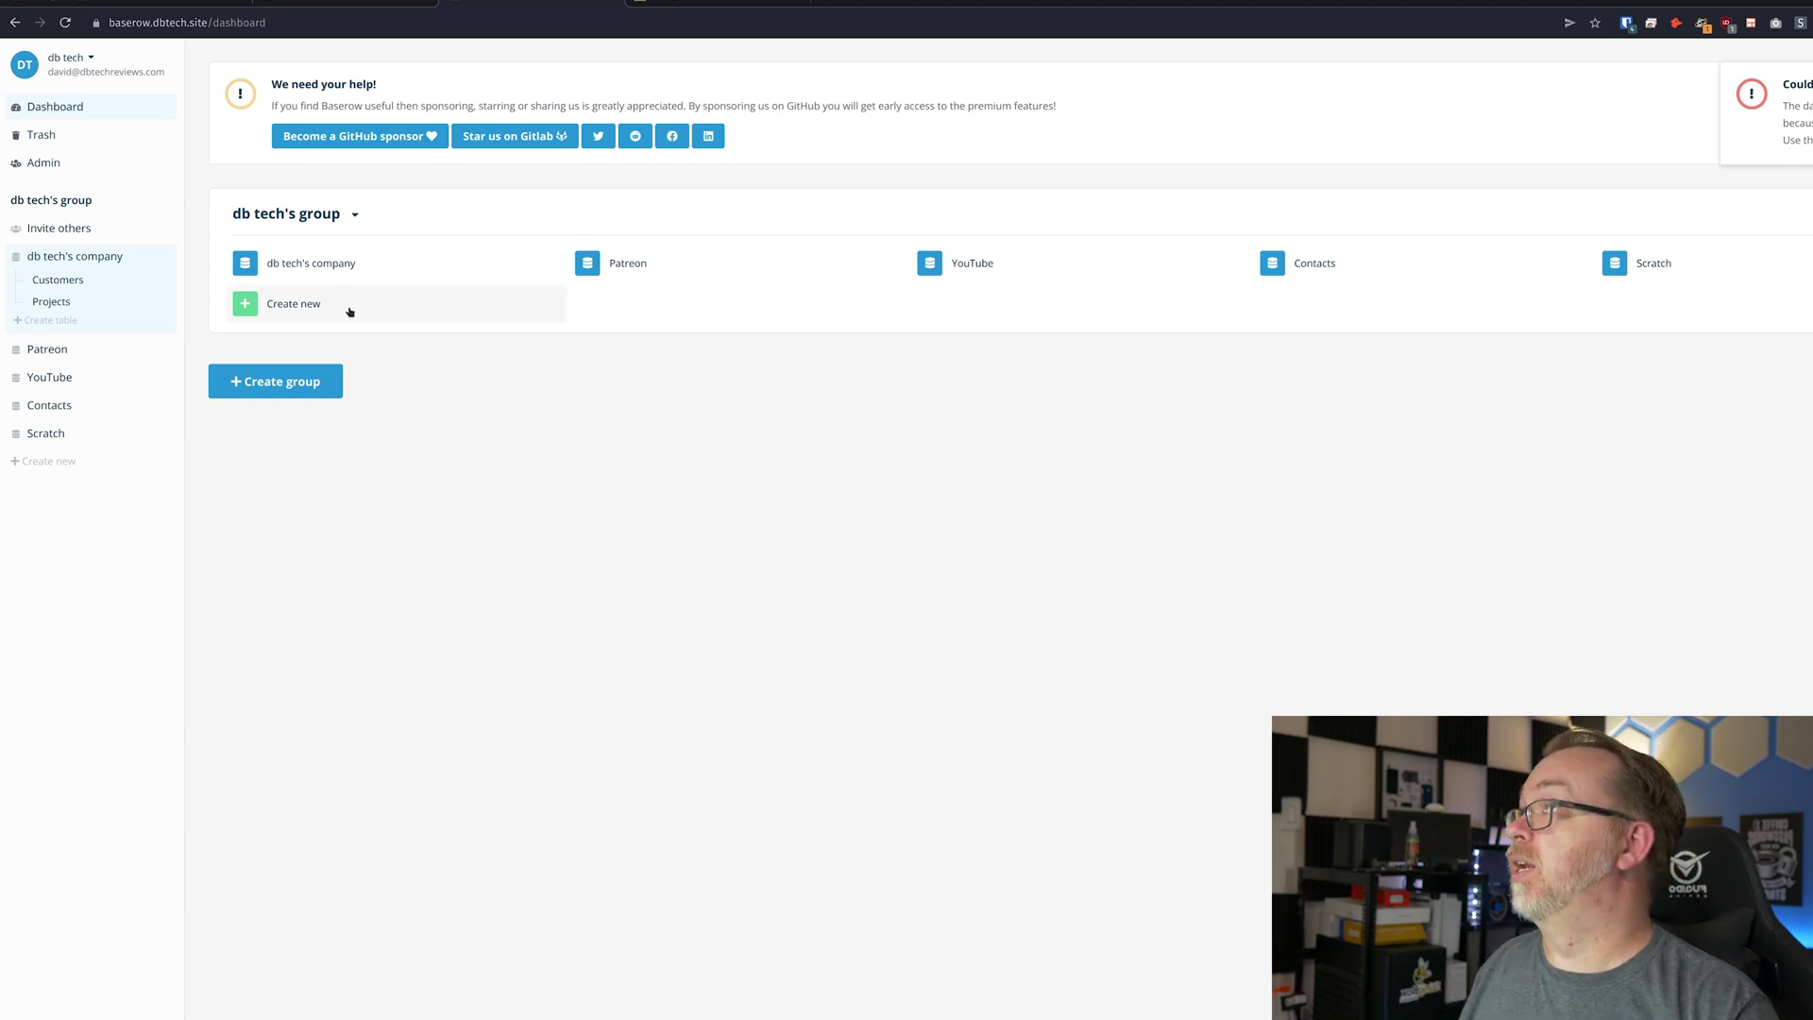
{"action": "left_click", "coordinate": [54, 432]}
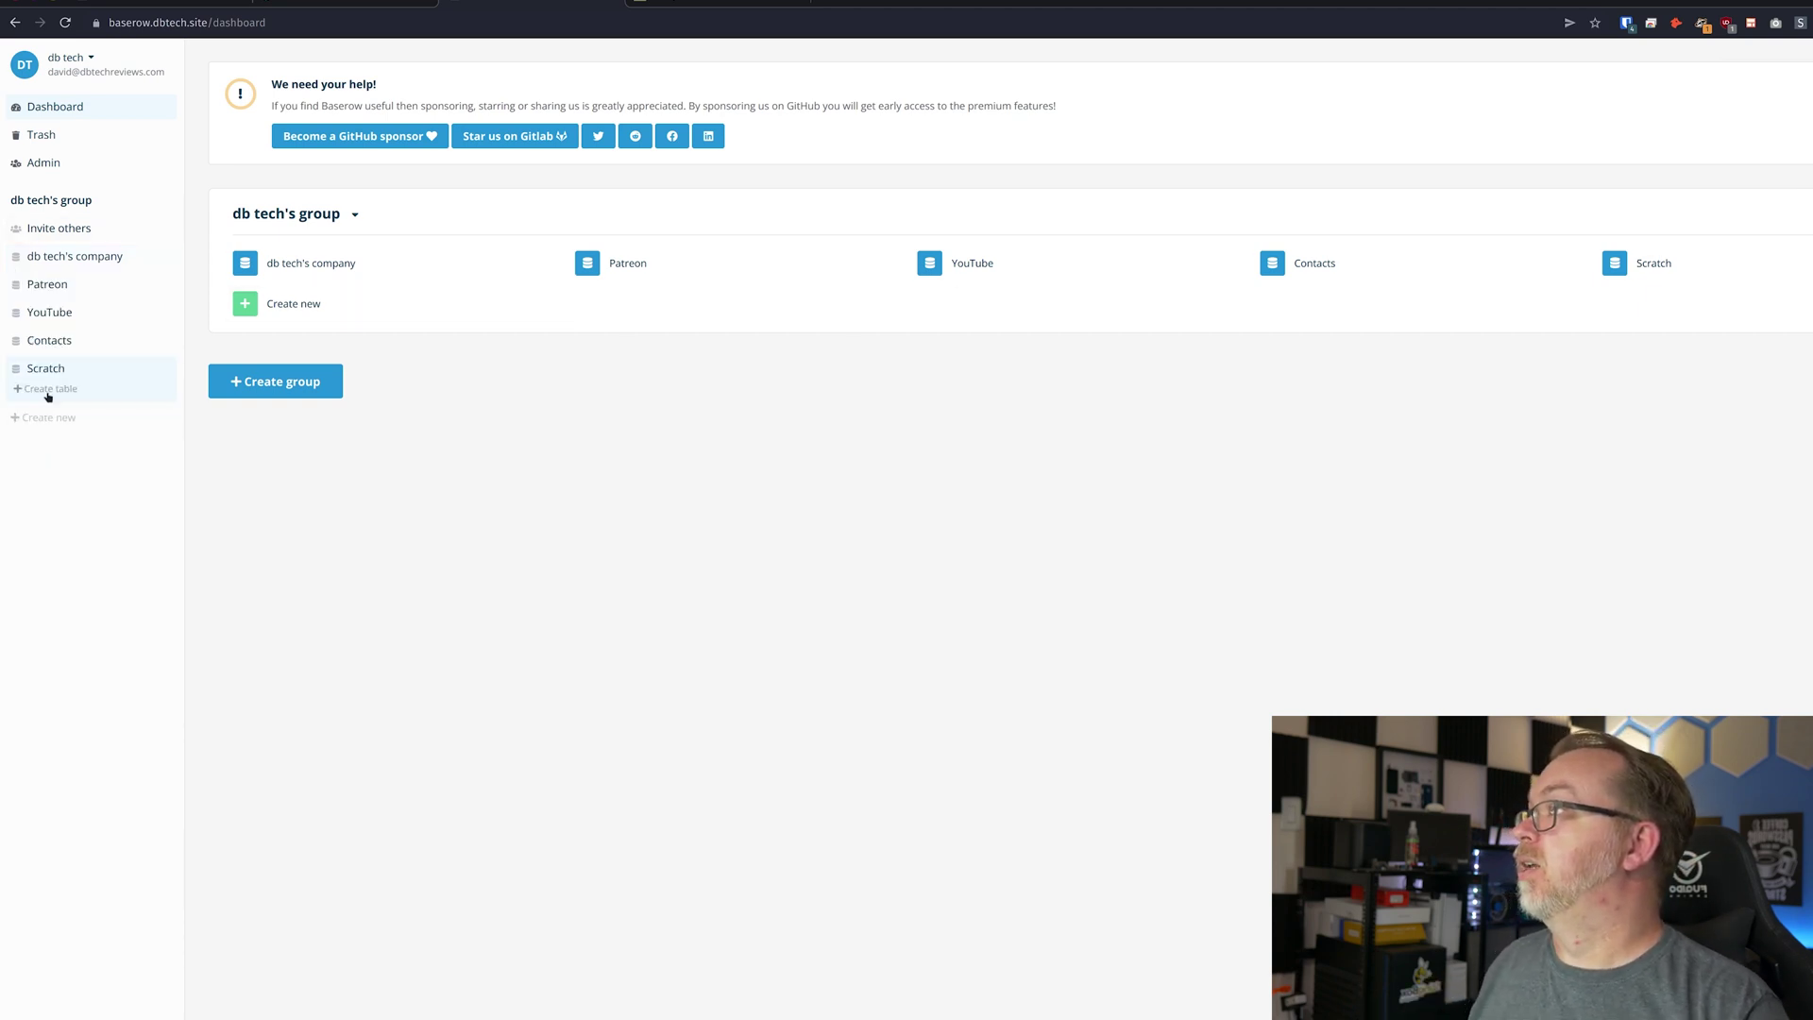
{"action": "left_click", "coordinate": [48, 391]}
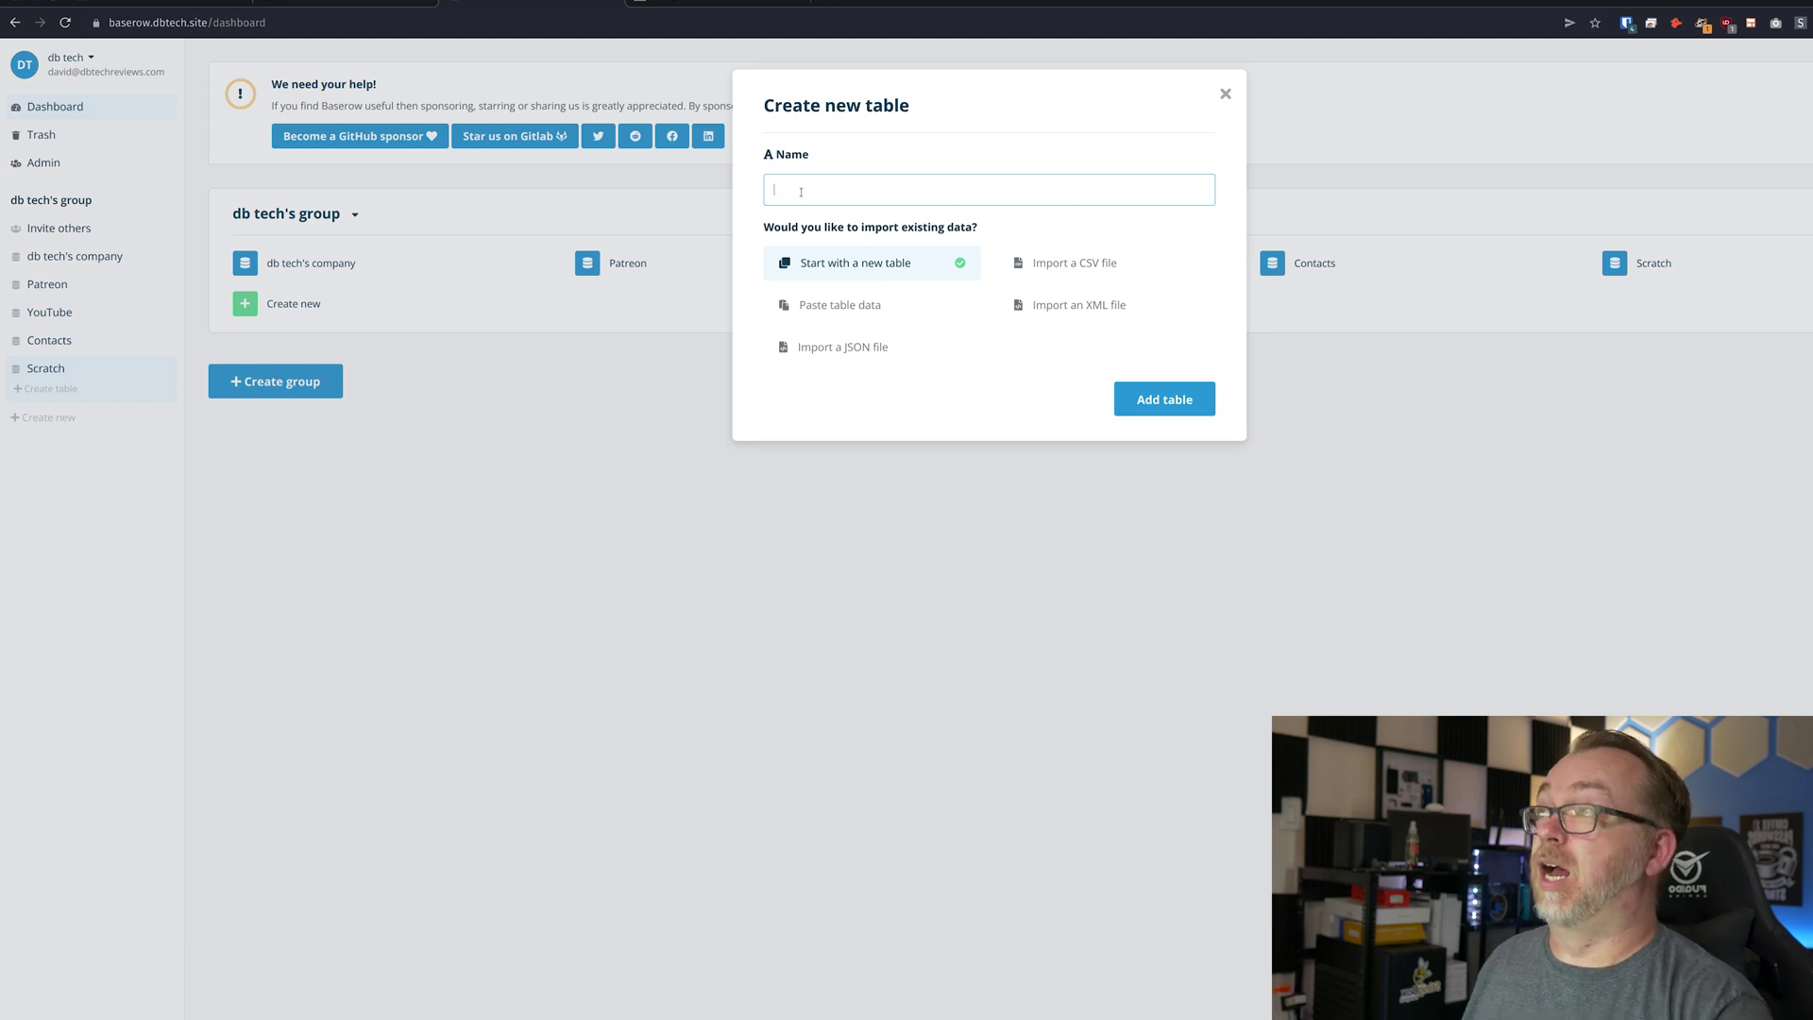
{"action": "type", "text": "Itch"}
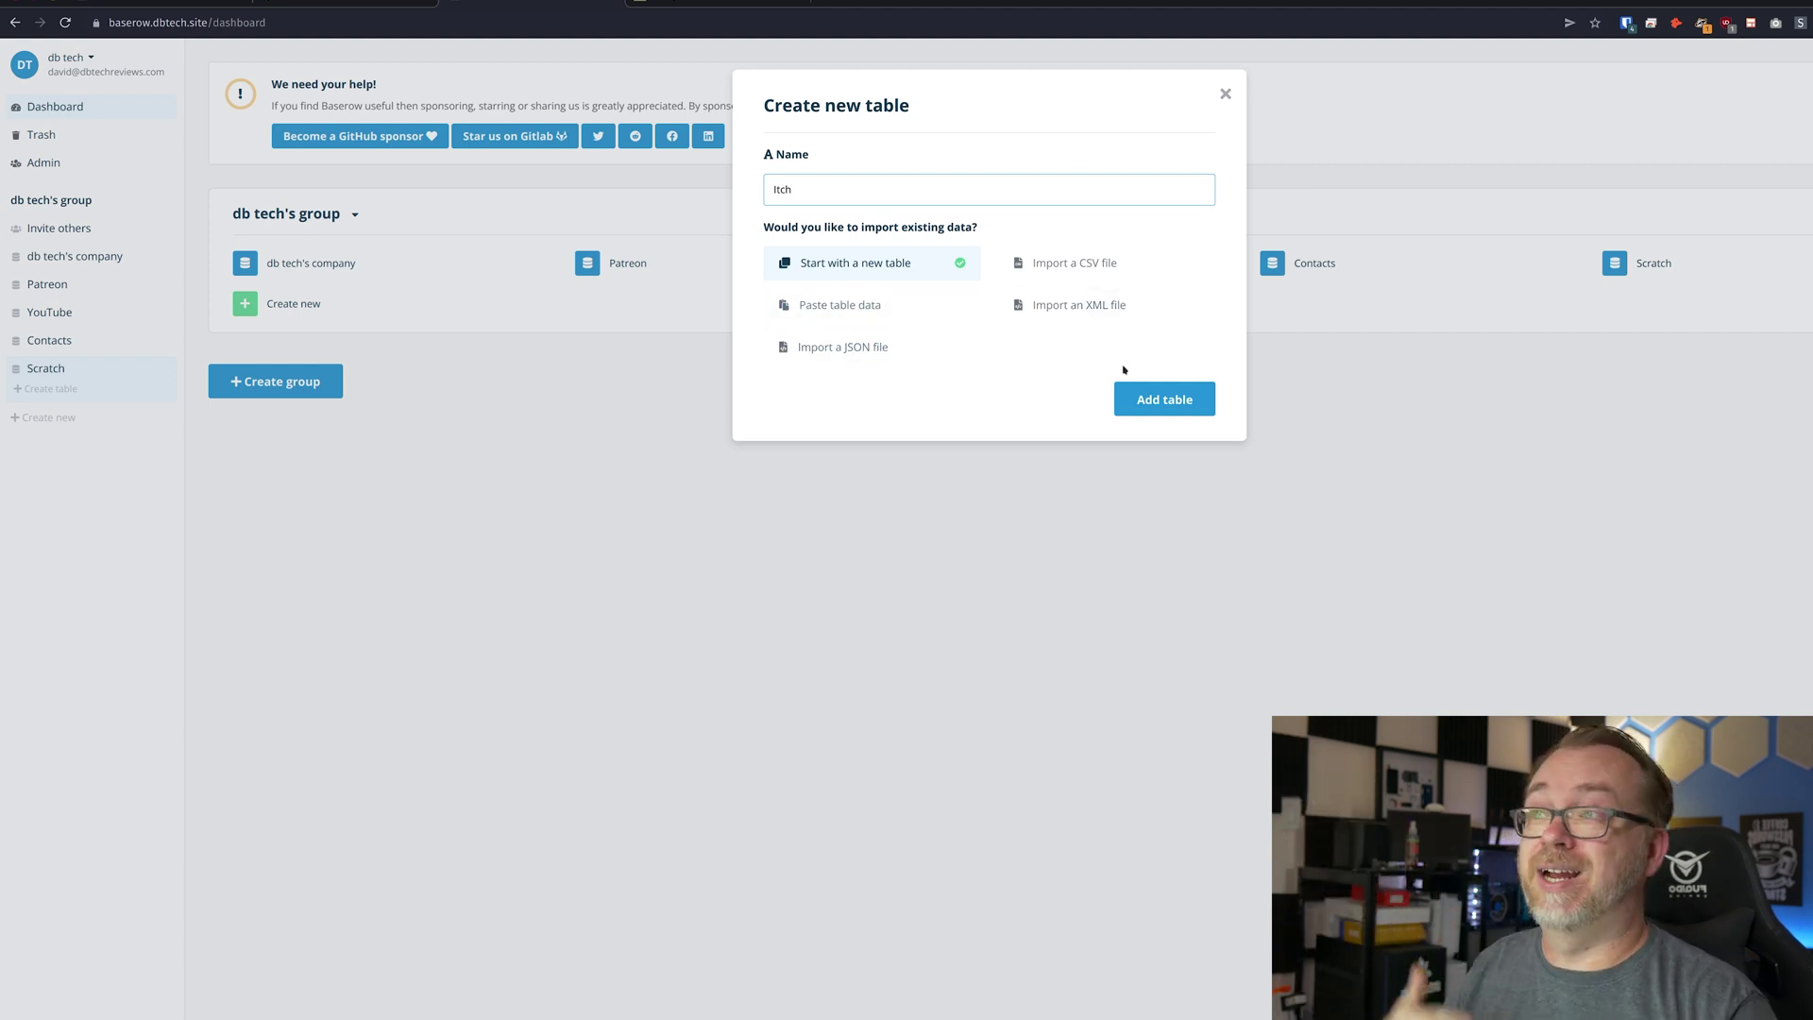
{"action": "left_click", "coordinate": [1142, 389]}
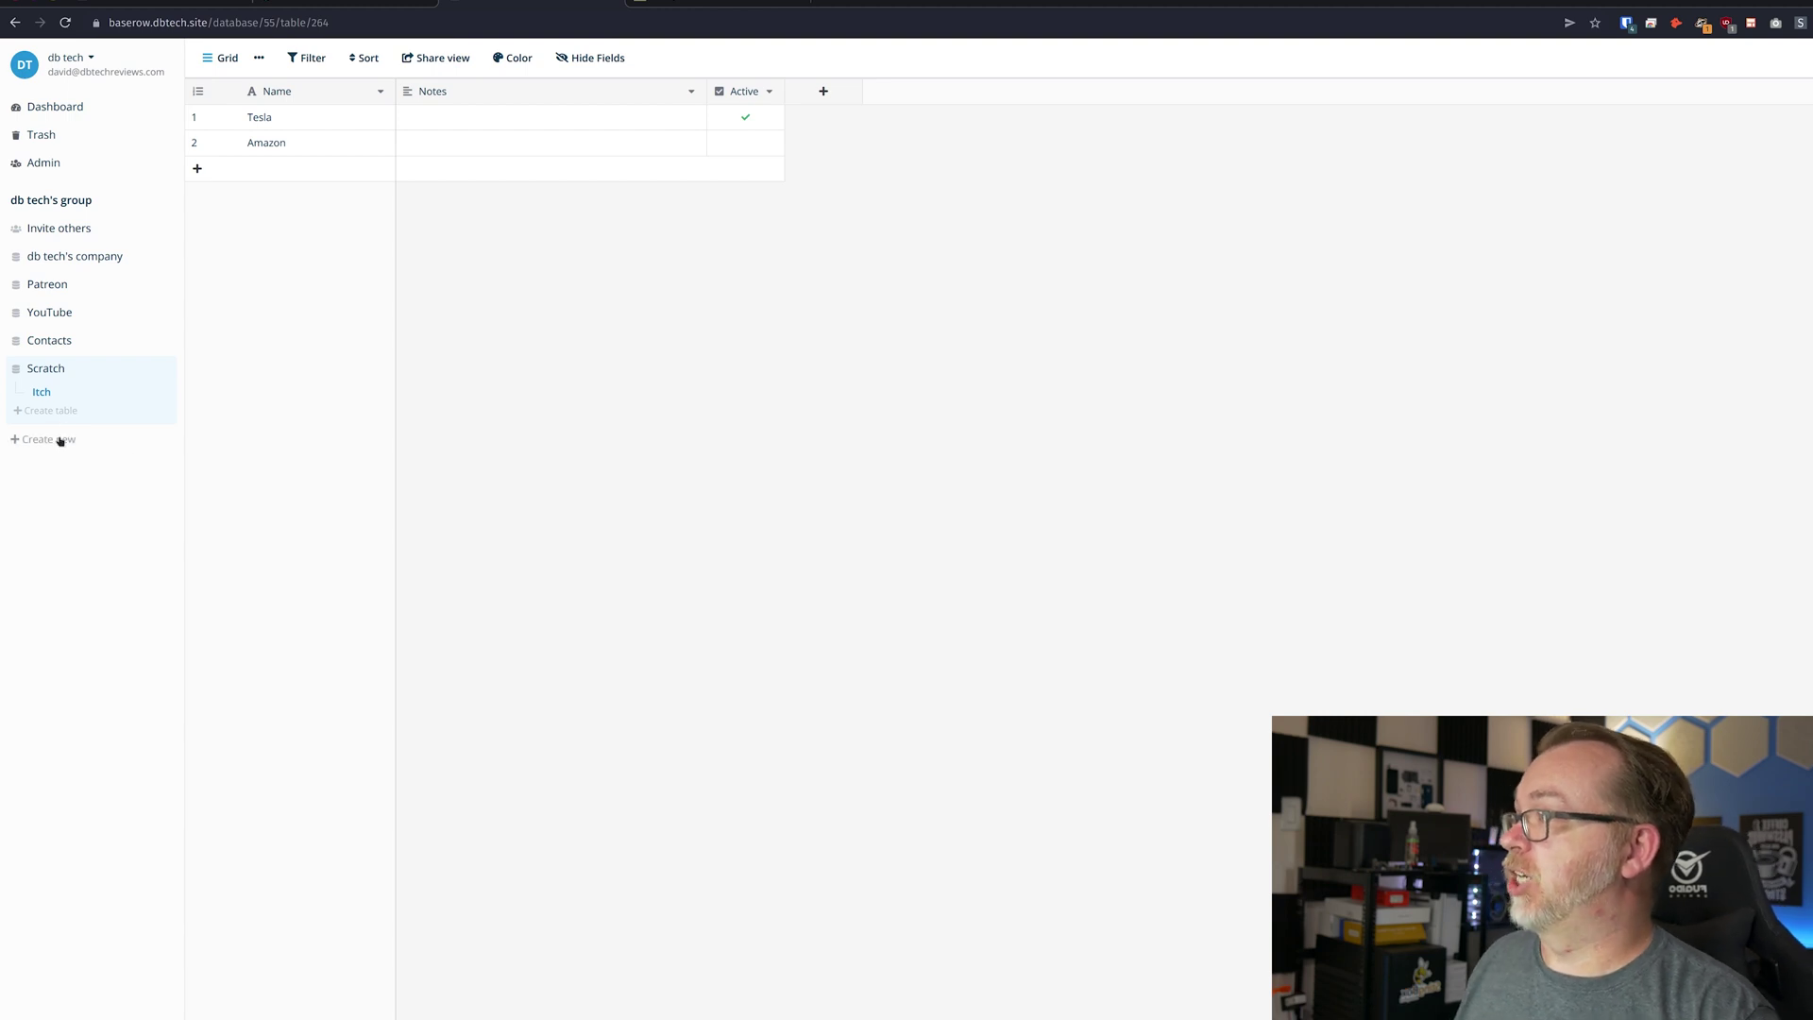
- Open the template gallery and preview the Blog Post Management template in Content Marketing and the Wedding Client Planner in Events
{"action": "left_click", "coordinate": [78, 512]}
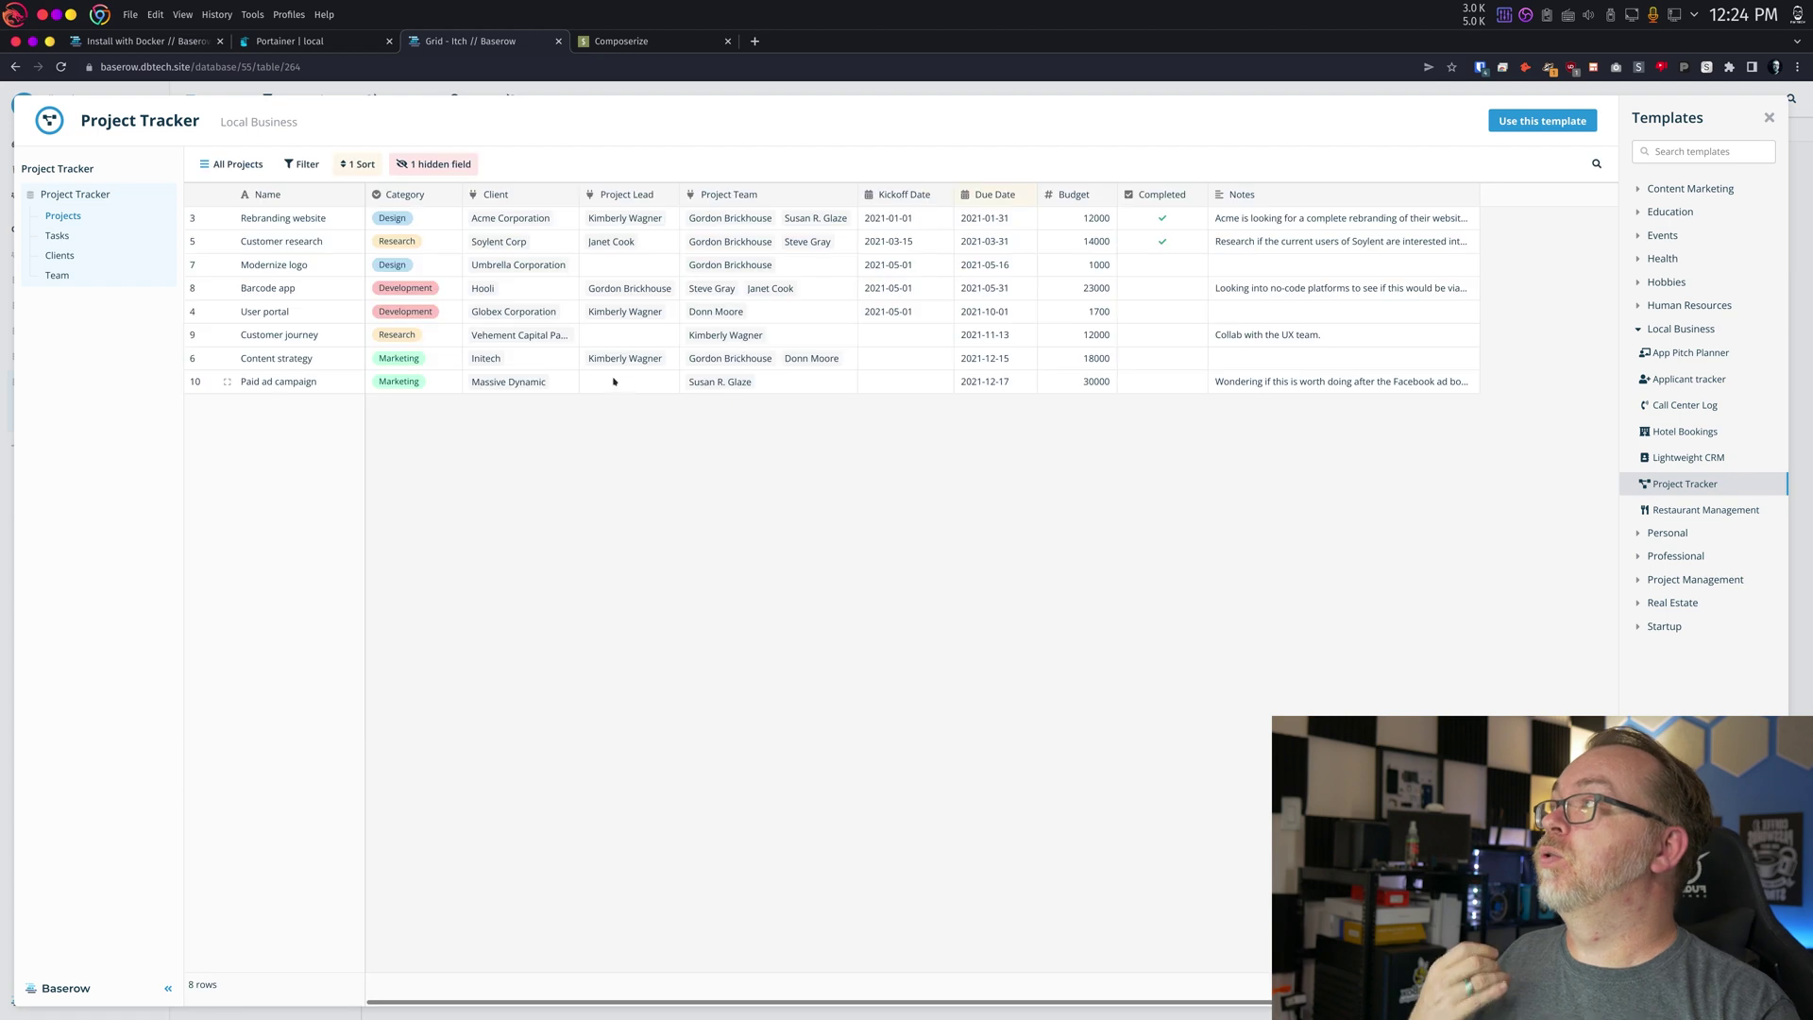
{"action": "left_click", "coordinate": [1690, 190]}
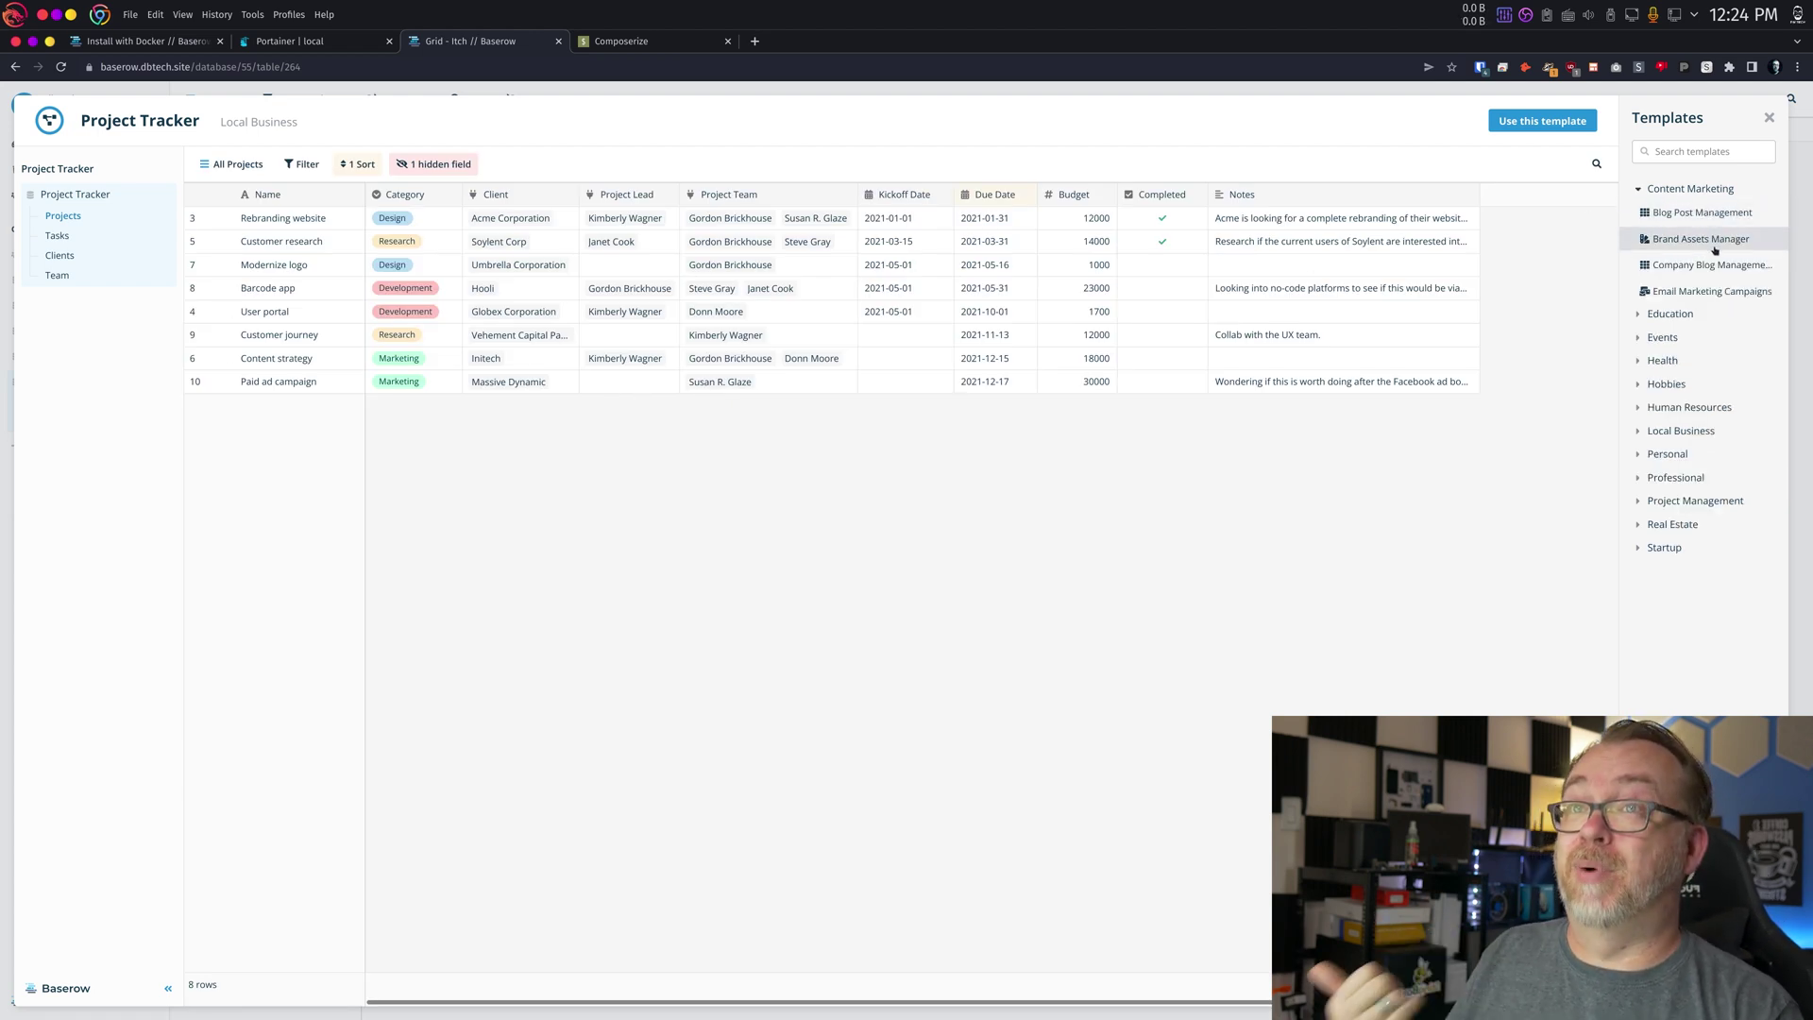
{"action": "left_click", "coordinate": [1701, 217]}
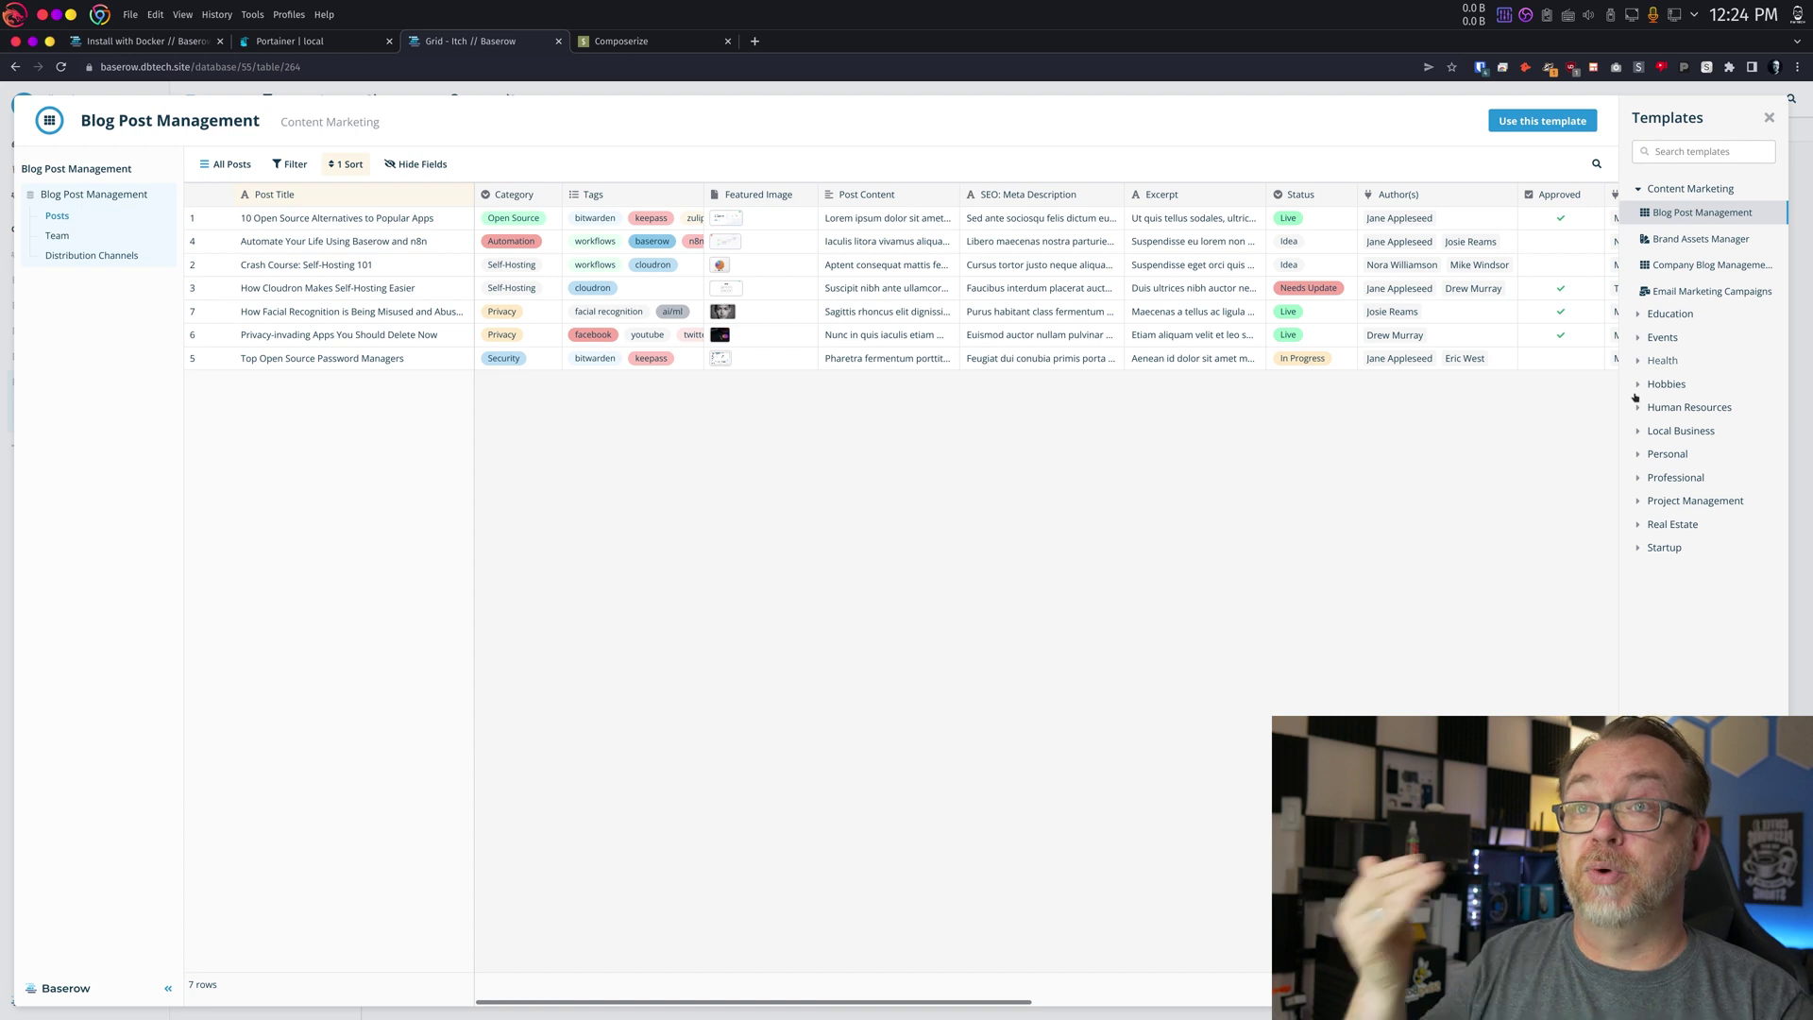
{"action": "left_click", "coordinate": [1660, 339]}
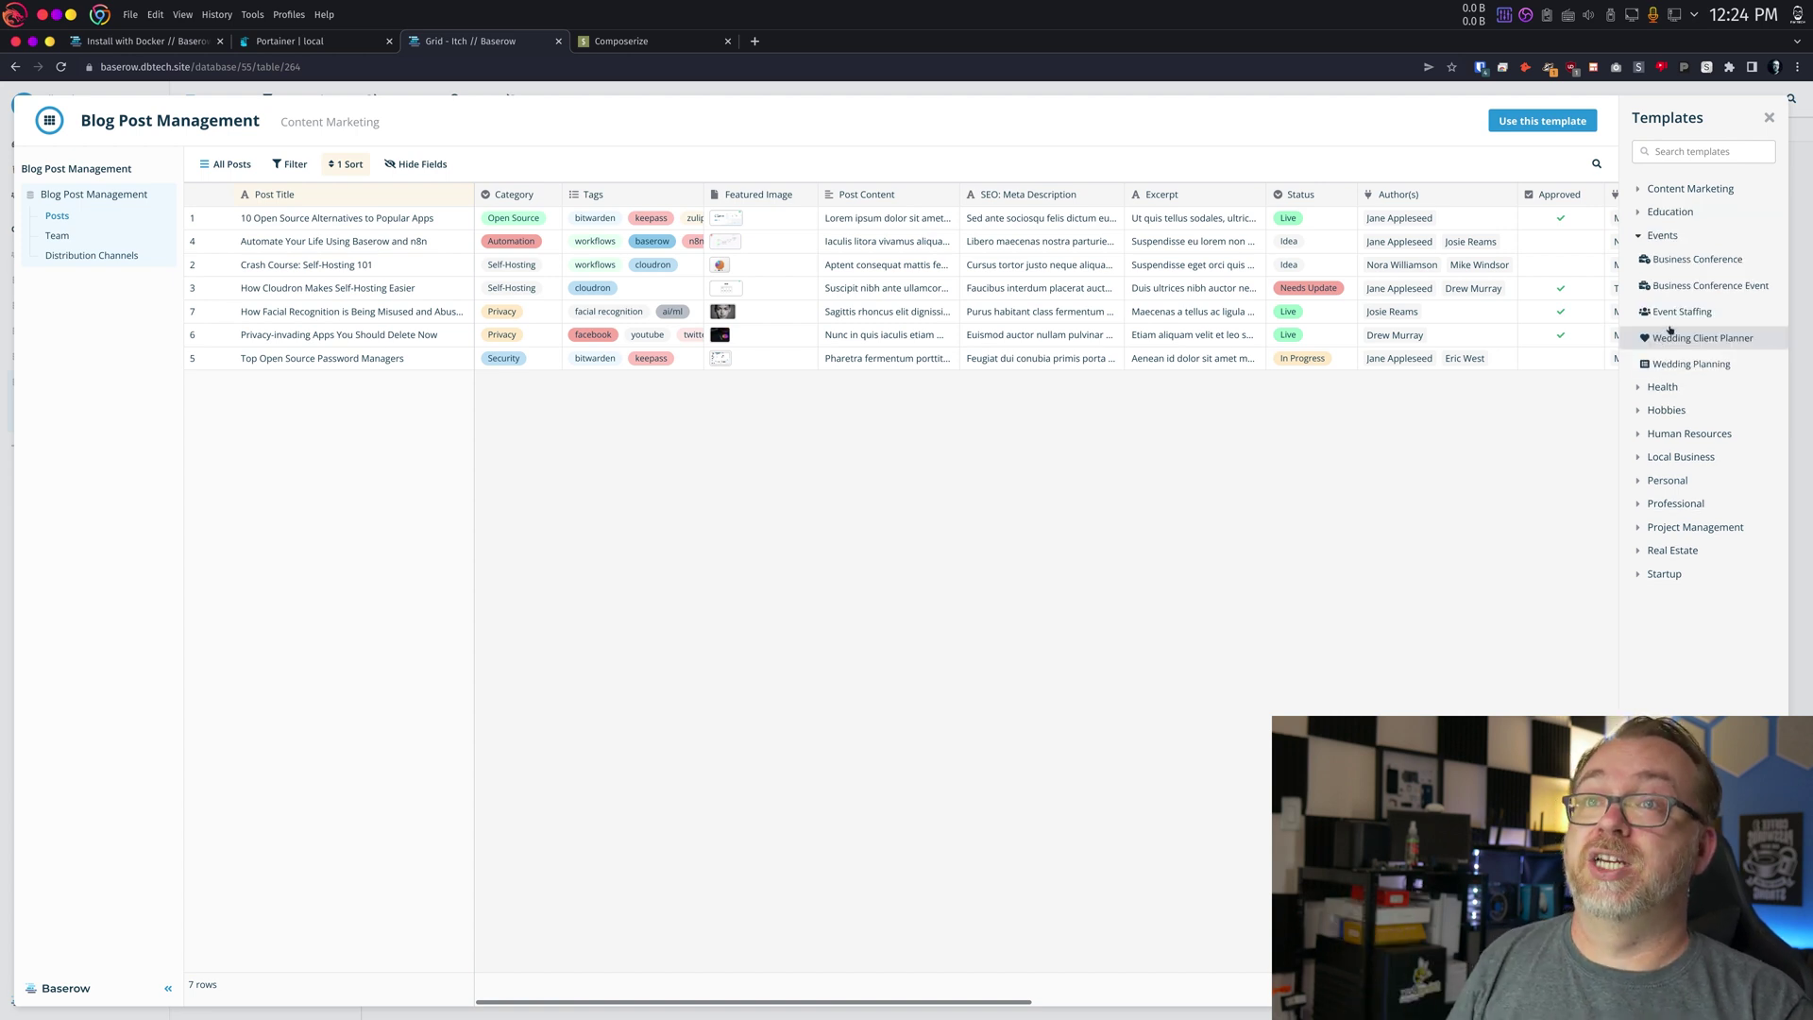
{"action": "left_click", "coordinate": [1673, 338]}
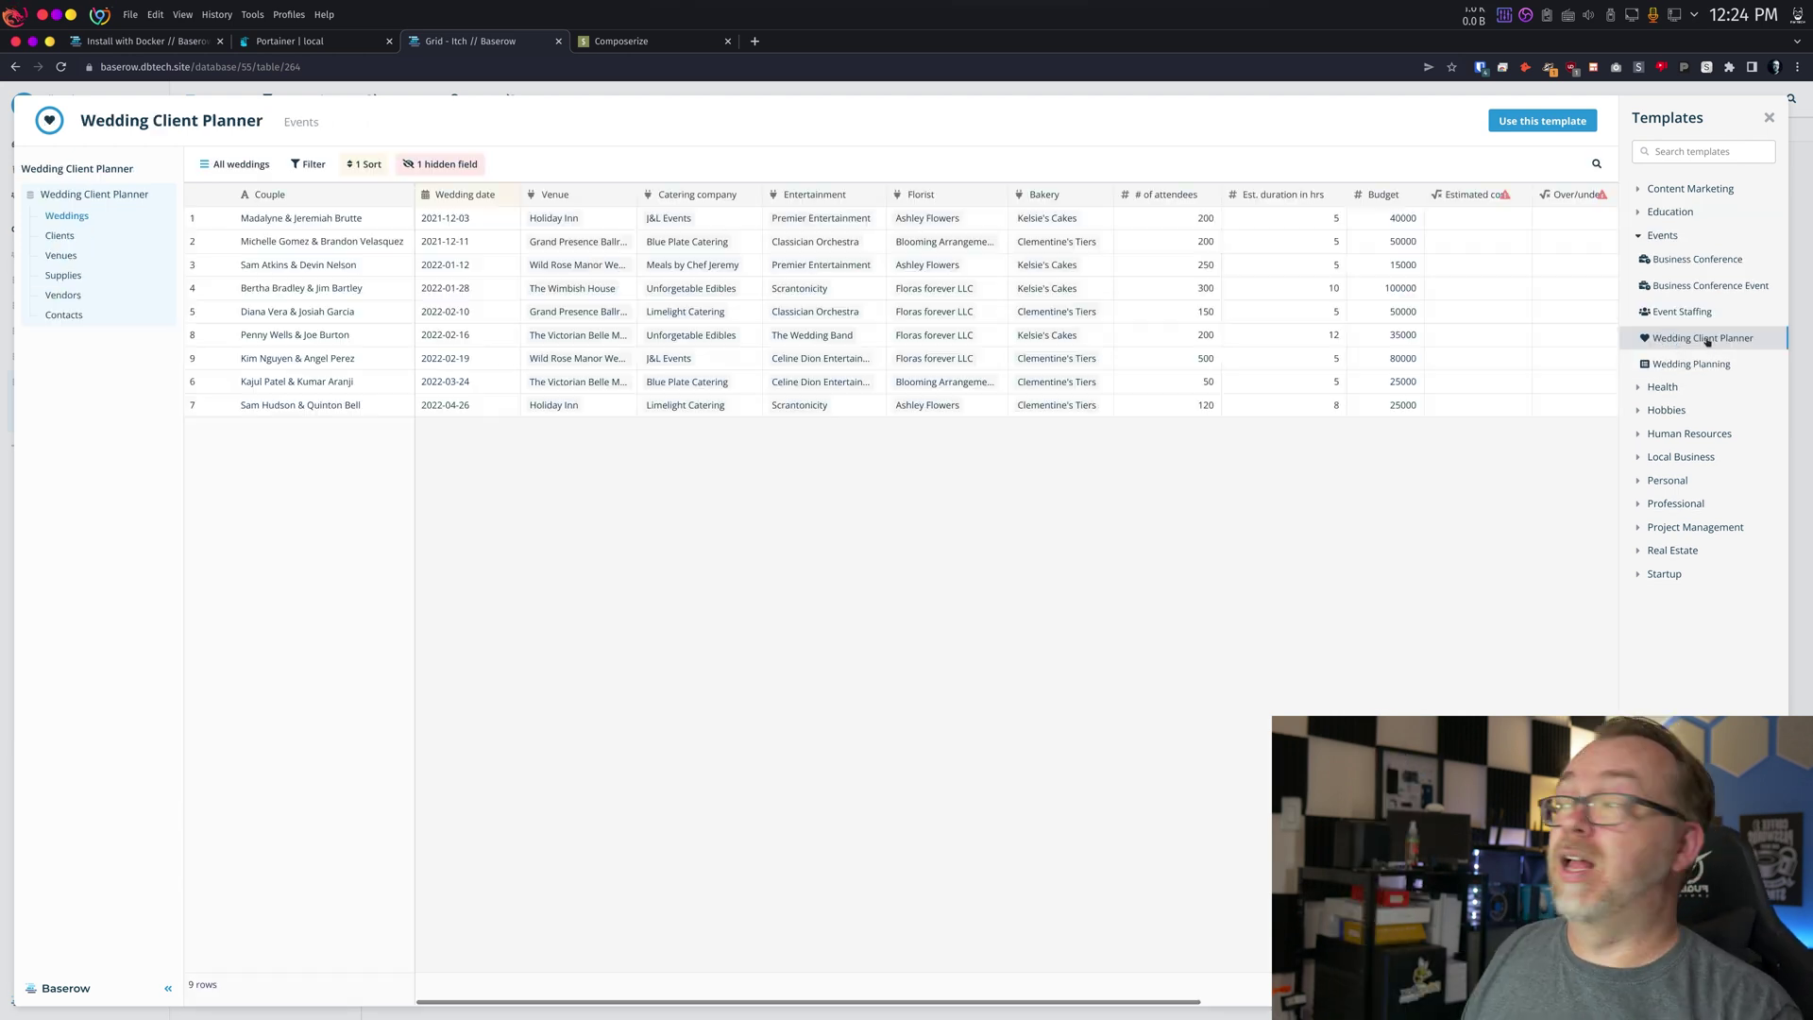
- Preview the Applicant tracker and Performance Reviews templates in Human Resources and the Project Tracker template in Project Management
{"action": "left_click", "coordinate": [1672, 435]}
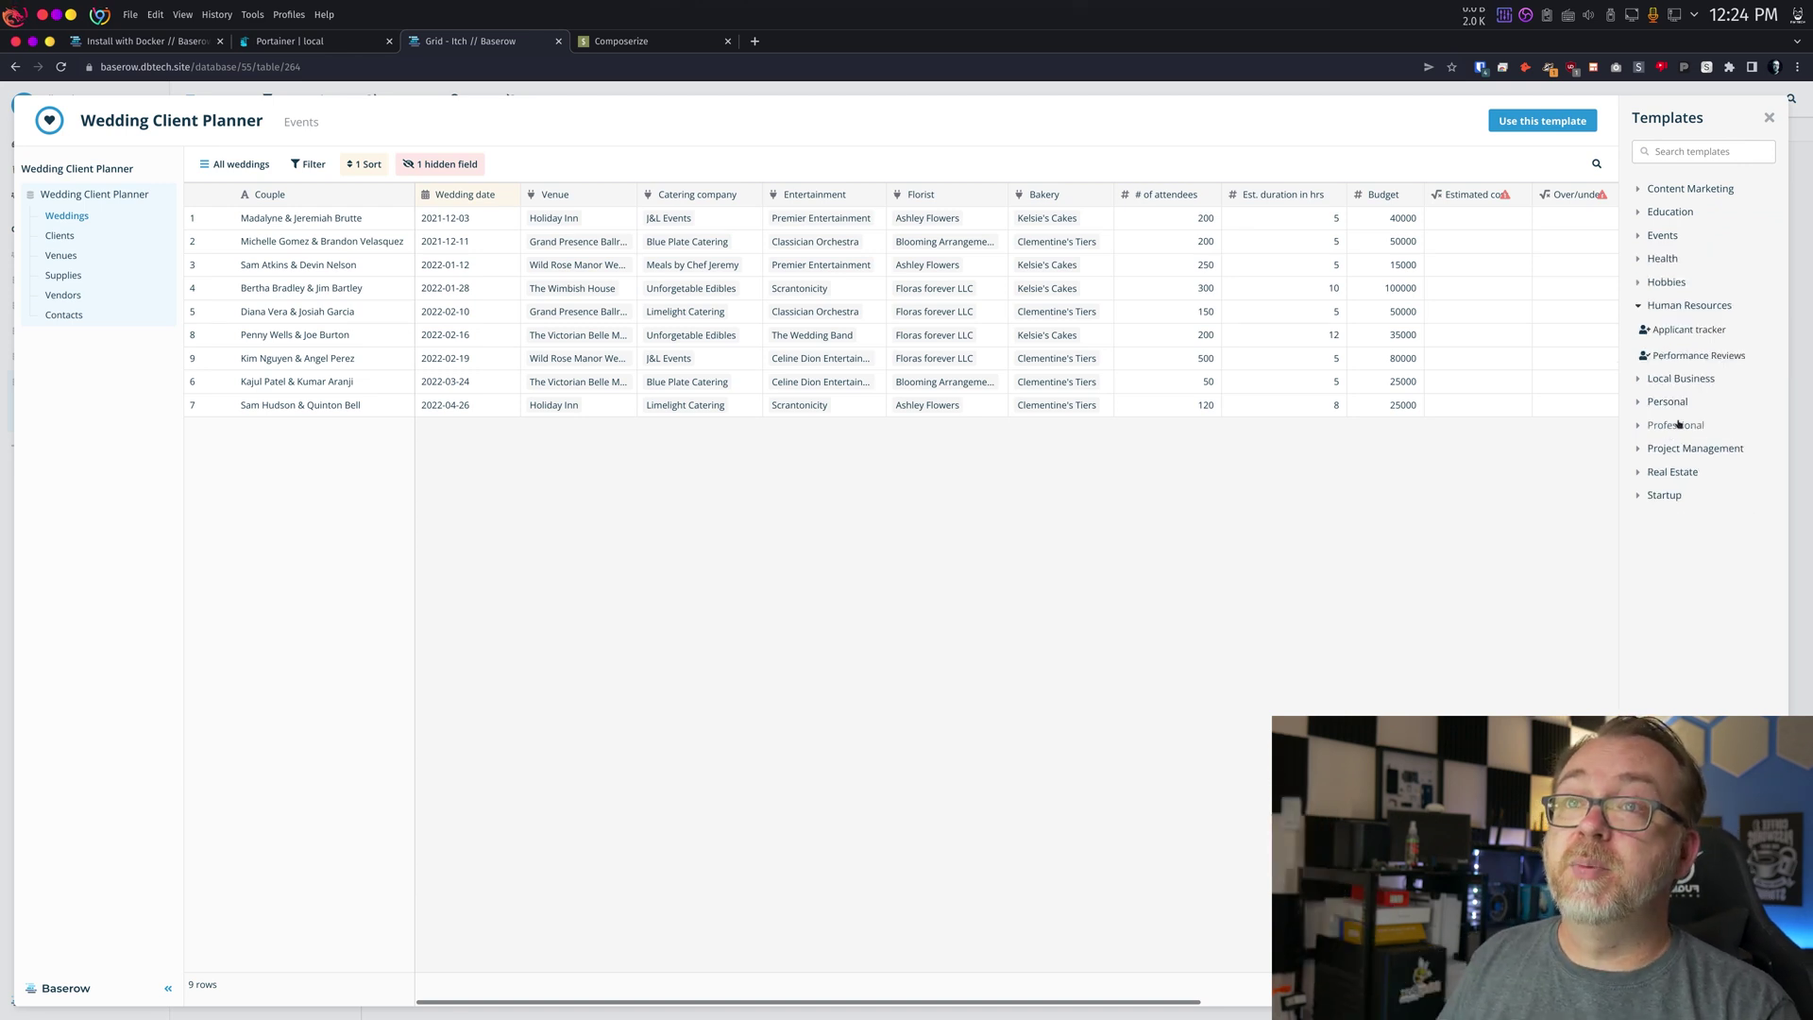
{"action": "left_click", "coordinate": [1655, 329]}
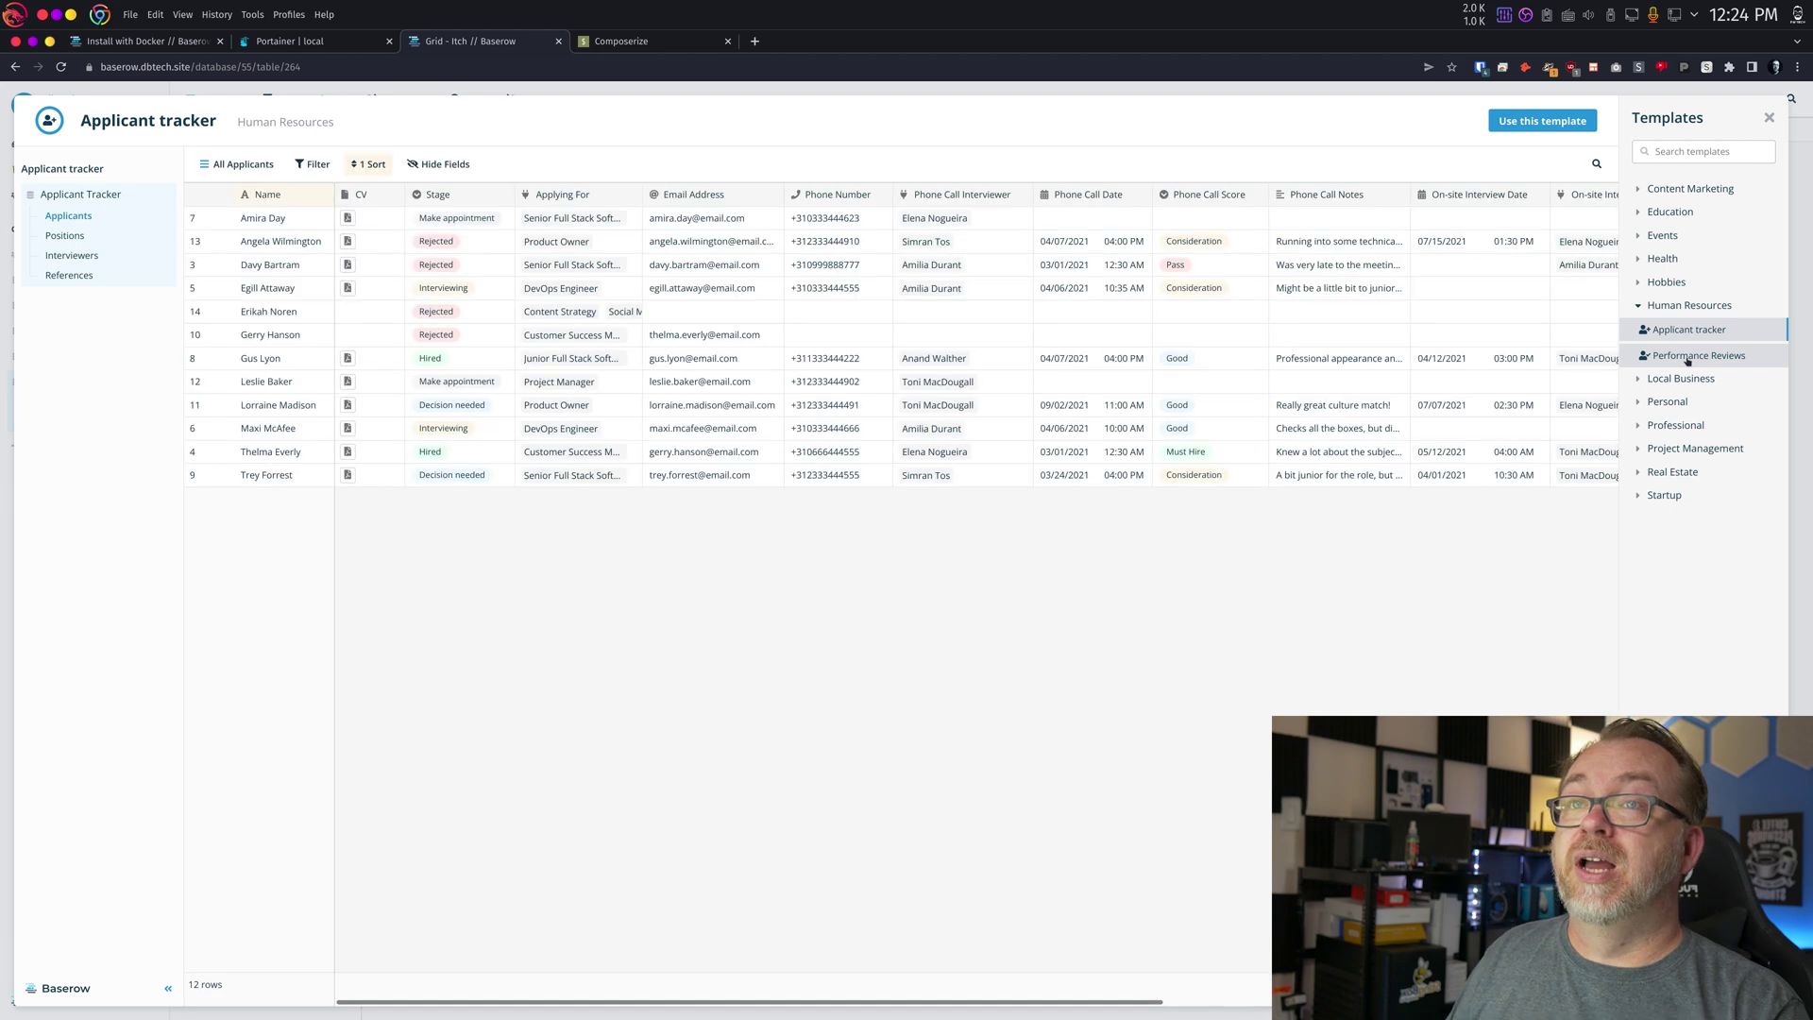
{"action": "left_click", "coordinate": [1690, 356]}
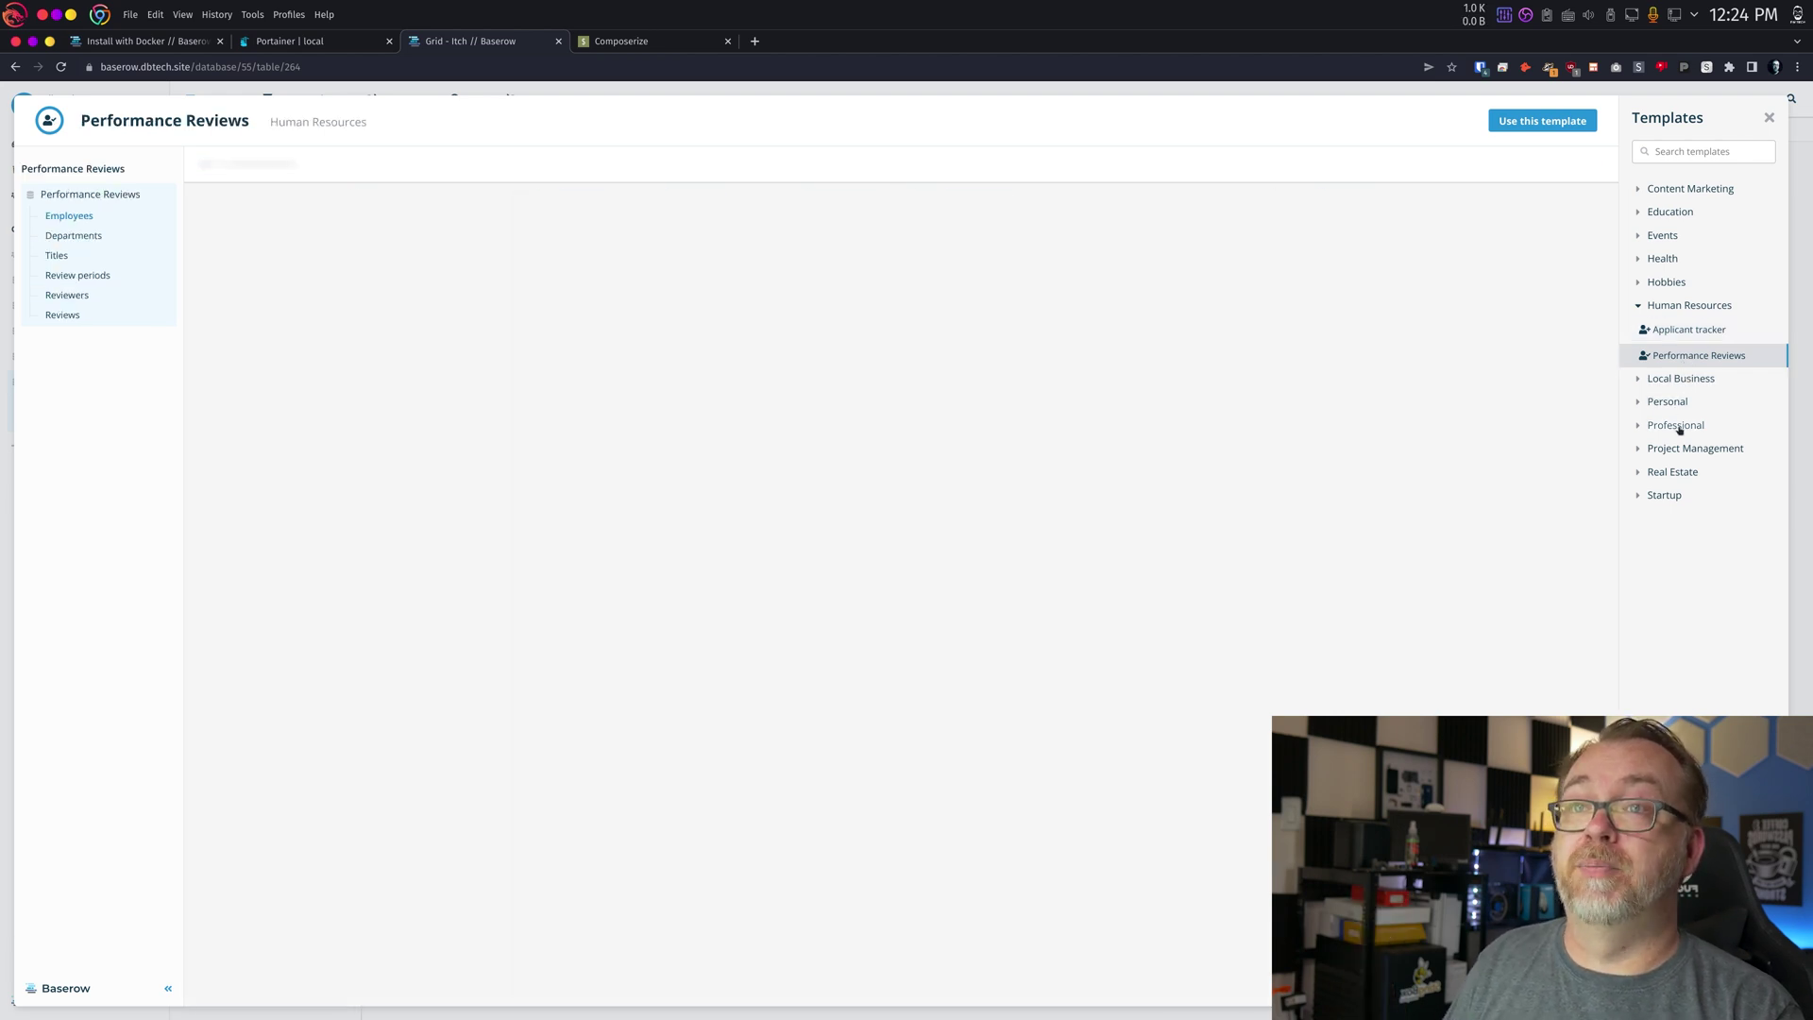
{"action": "left_click", "coordinate": [1690, 449]}
{"action": "left_click", "coordinate": [1708, 512]}
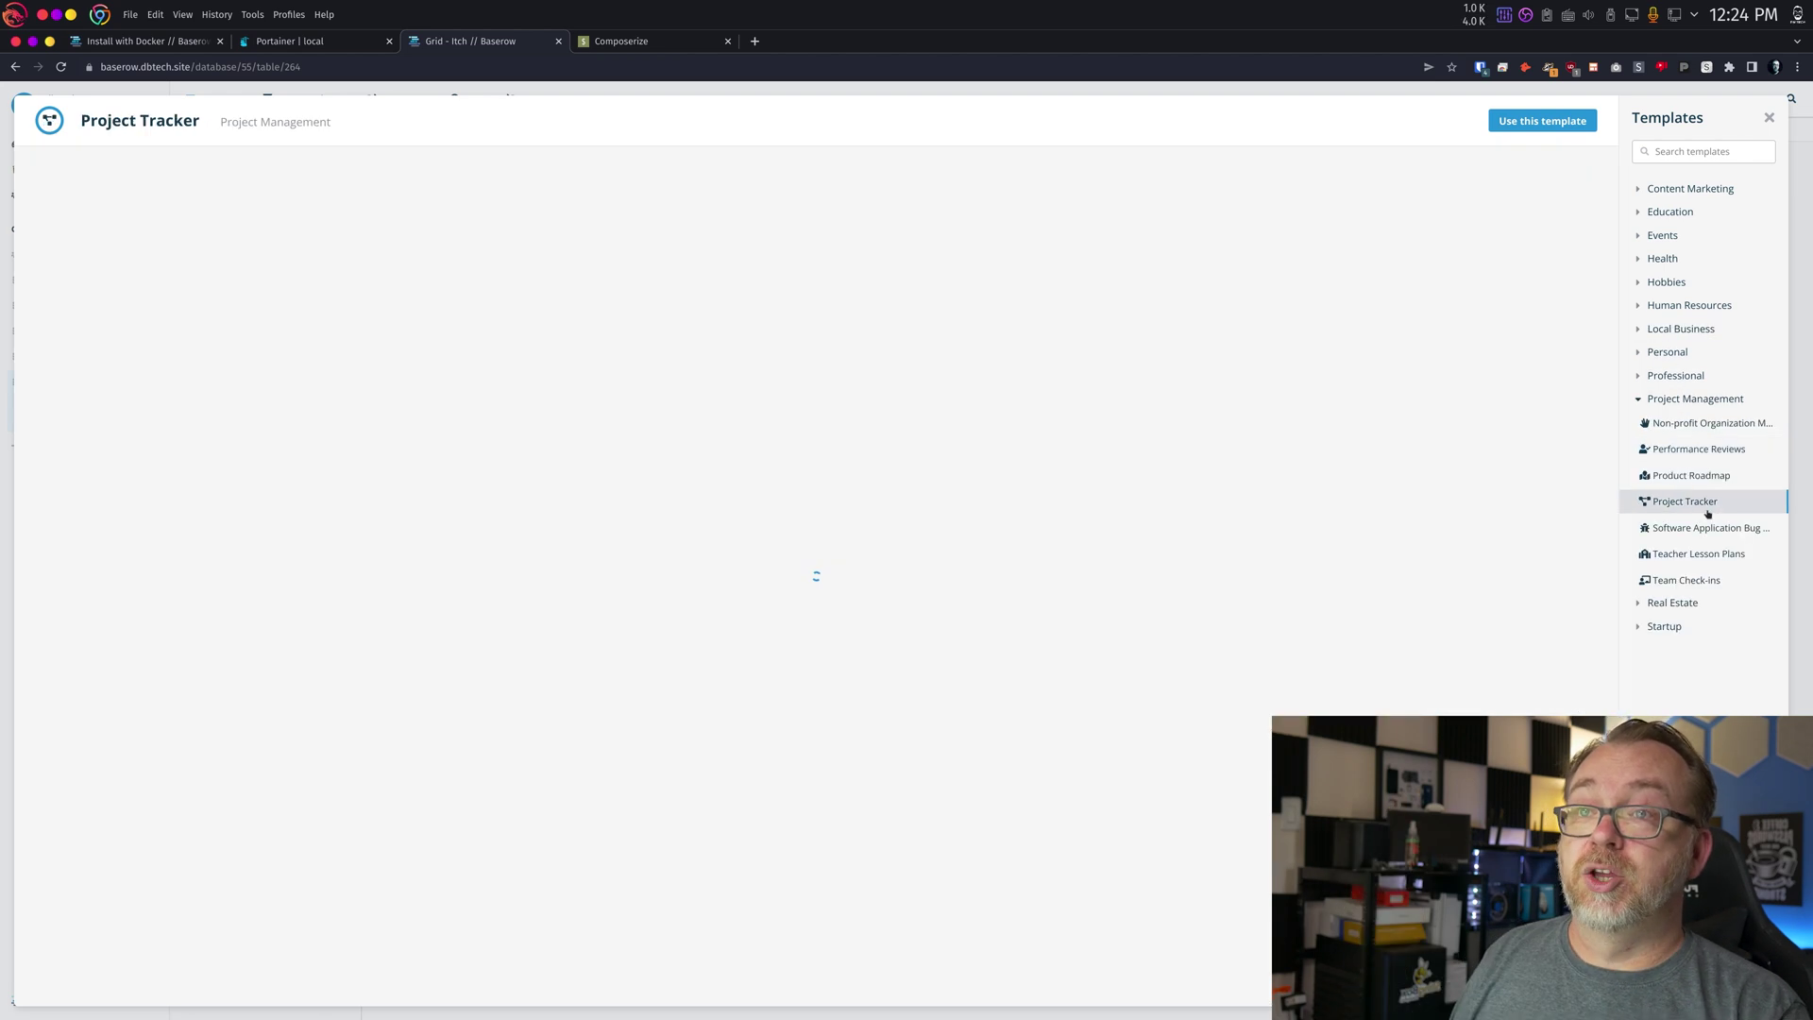